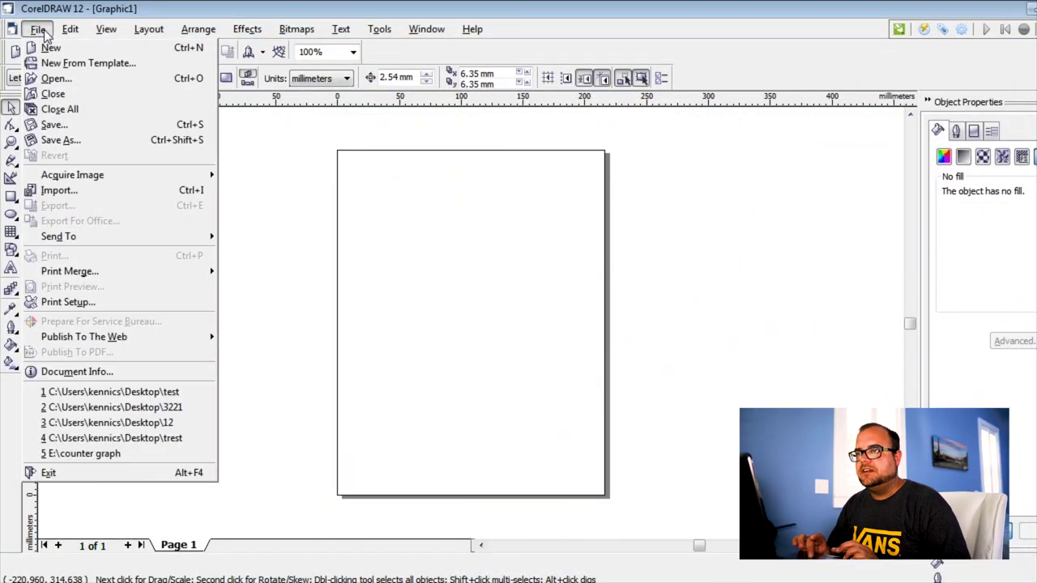
Import the 'gyromite test' photo onto the page and shift it to the left
left_click(76, 191)
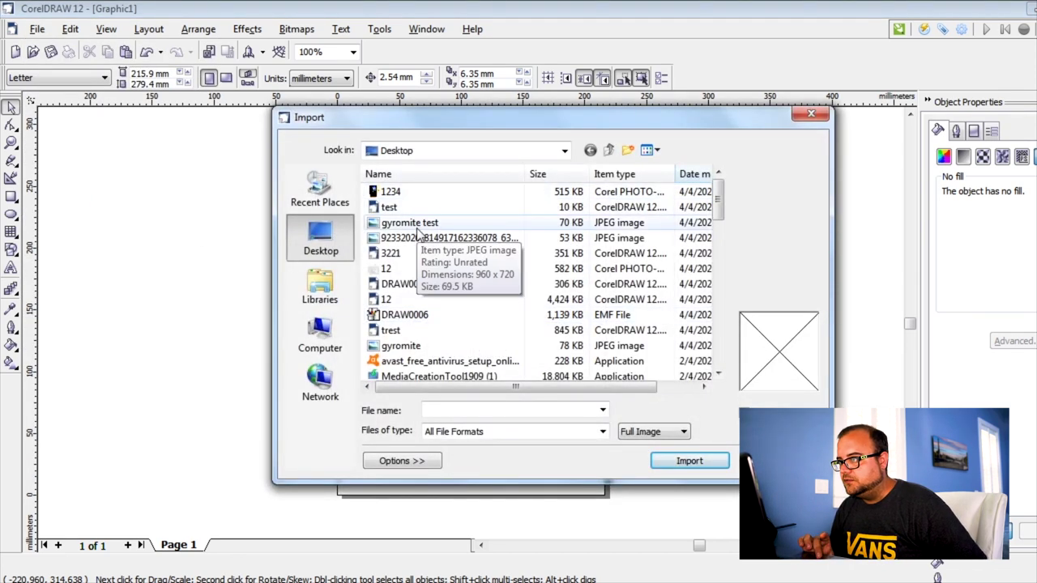
left_click(417, 224)
left_click(709, 462)
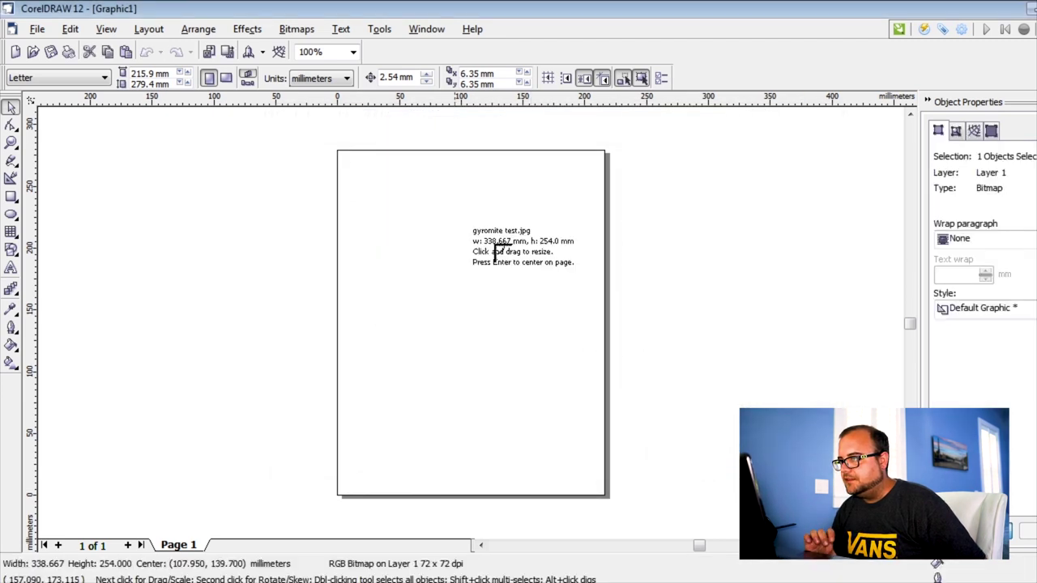
left_click(343, 160)
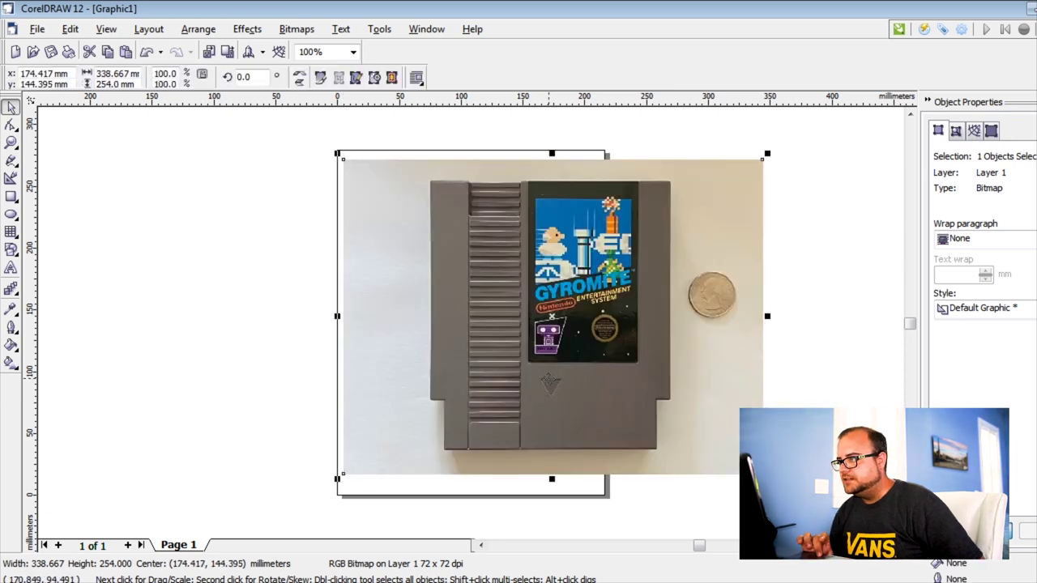
left_click_drag(690, 324, 575, 334)
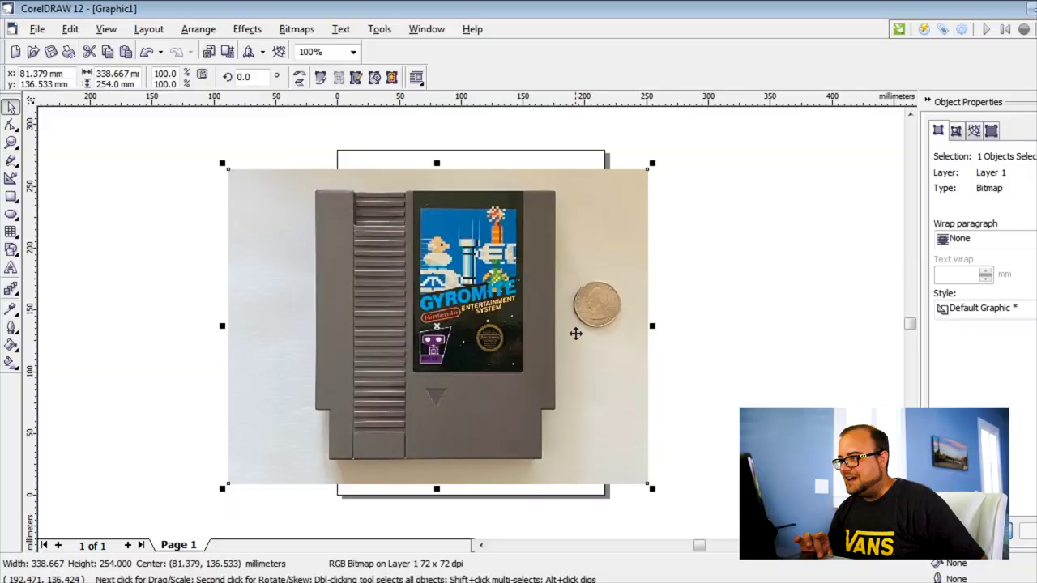
Draw an ellipse of roughly 38 × 37 mm above the quarter and select its width value
left_click(12, 217)
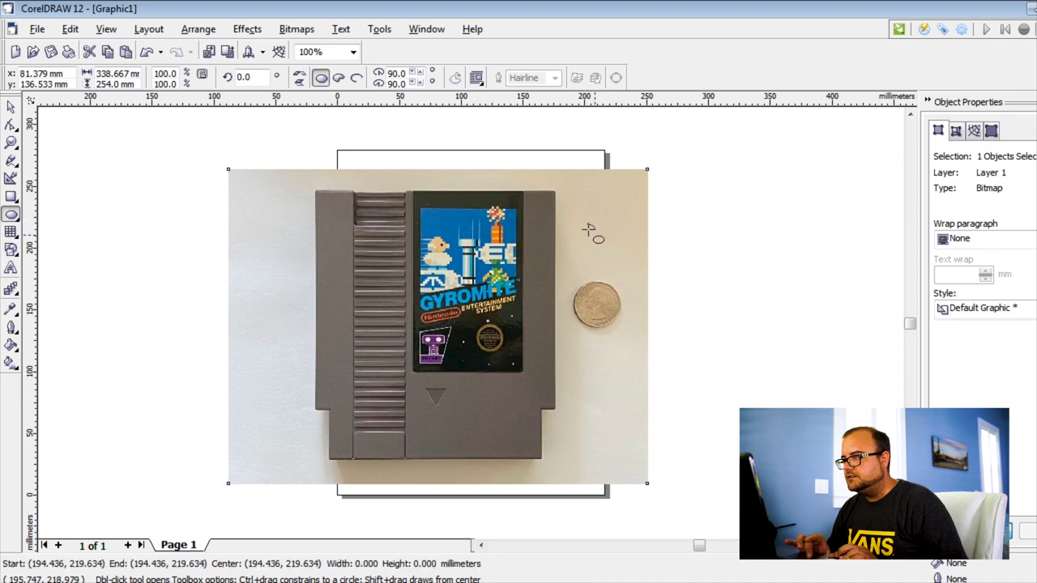
left_click_drag(587, 229, 628, 273)
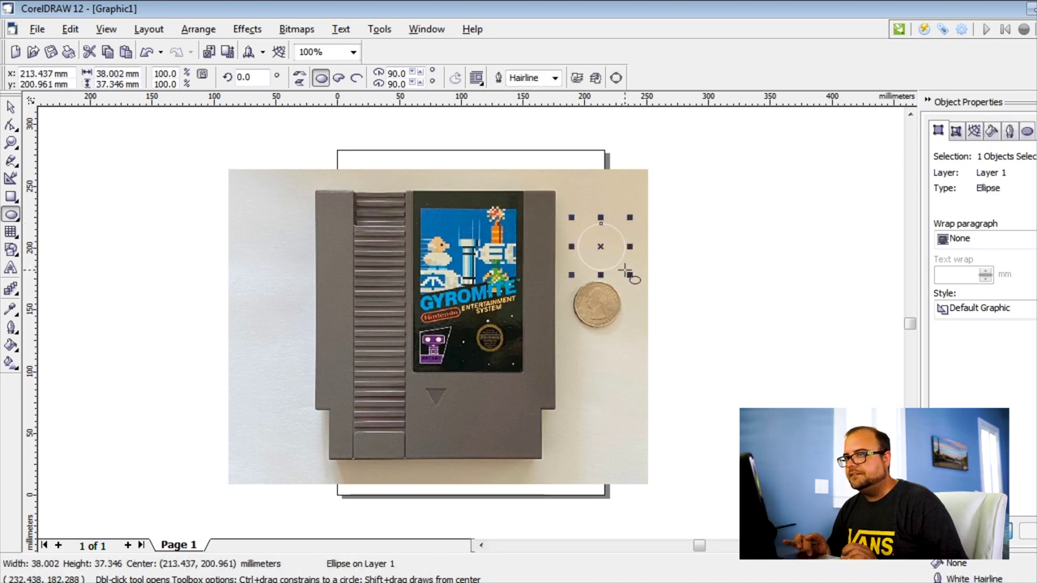
double_click(123, 74)
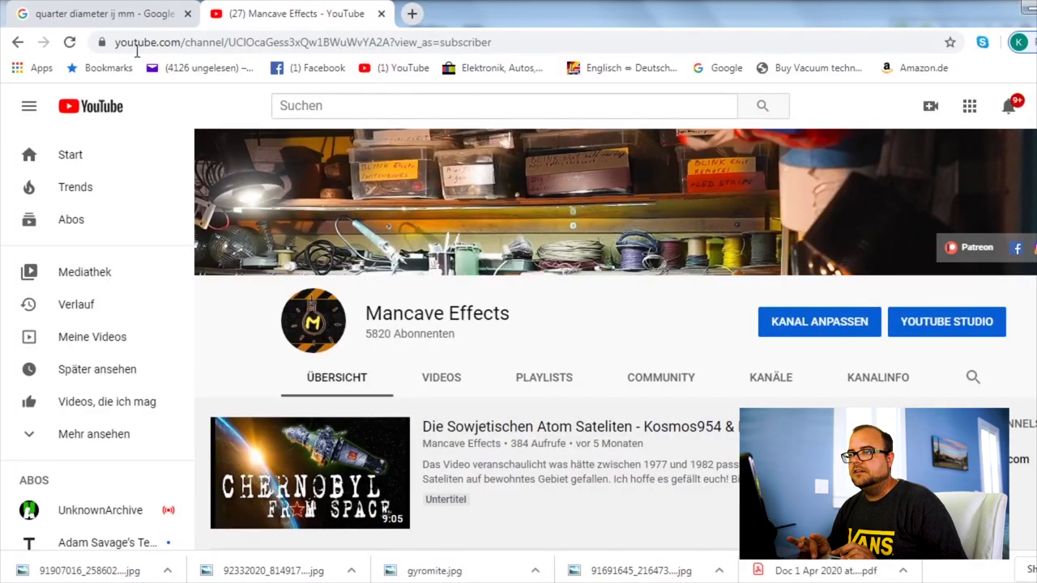
In the Chrome 'quarter diameter' search results, highlight the 24.26 mm value
left_click(115, 13)
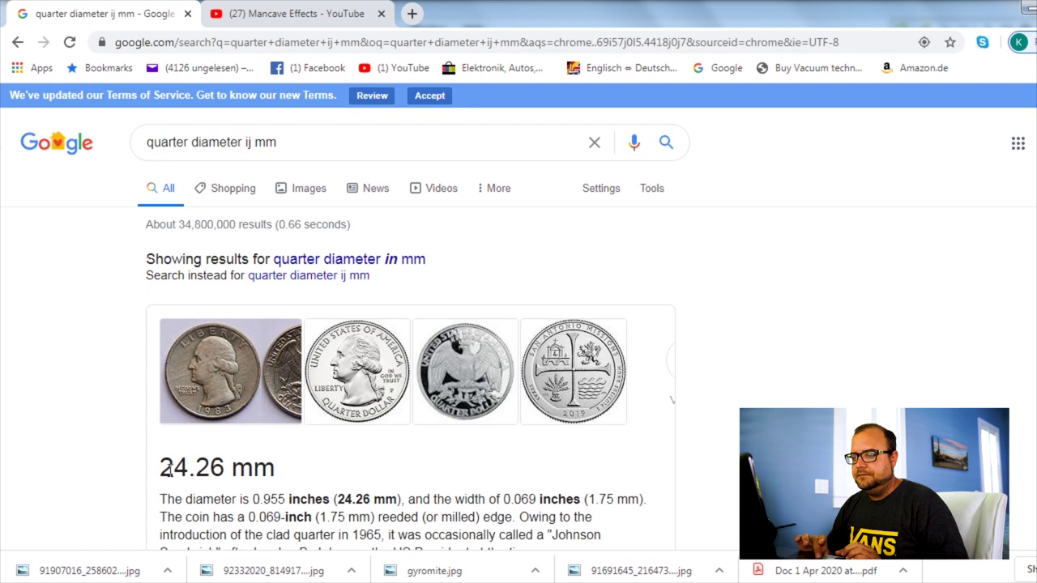
left_click_drag(161, 468, 224, 462)
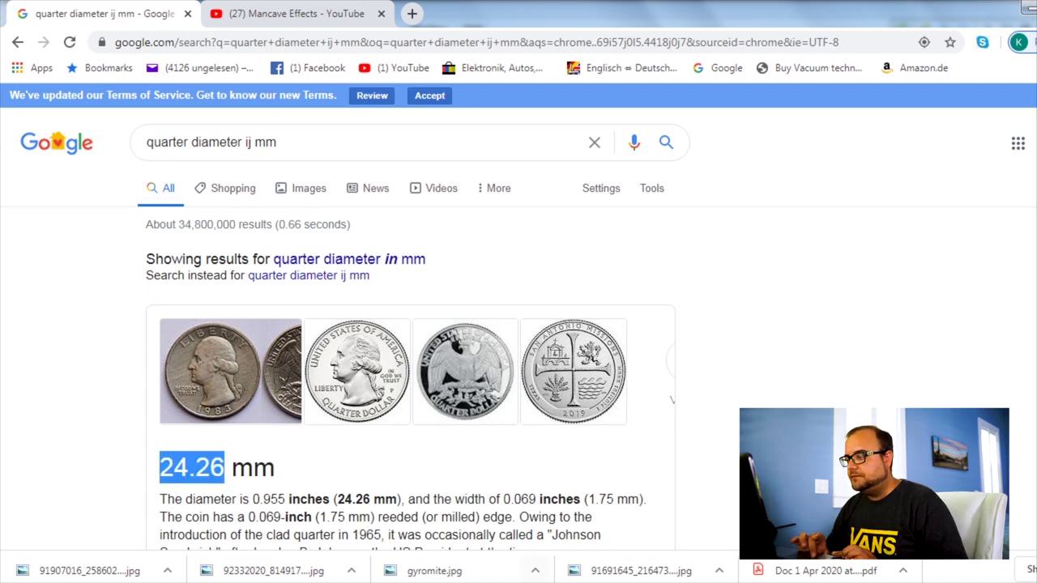
Back in CorelDRAW, set the ellipse's width and height both to 24.26 mm
key("alt+Tab")
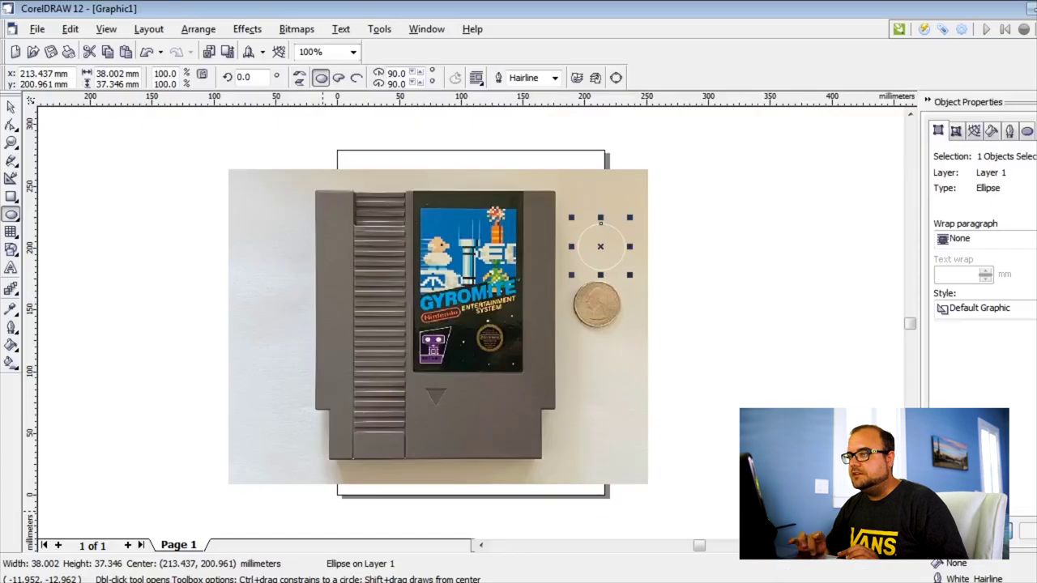
double_click(126, 73)
type("24.26")
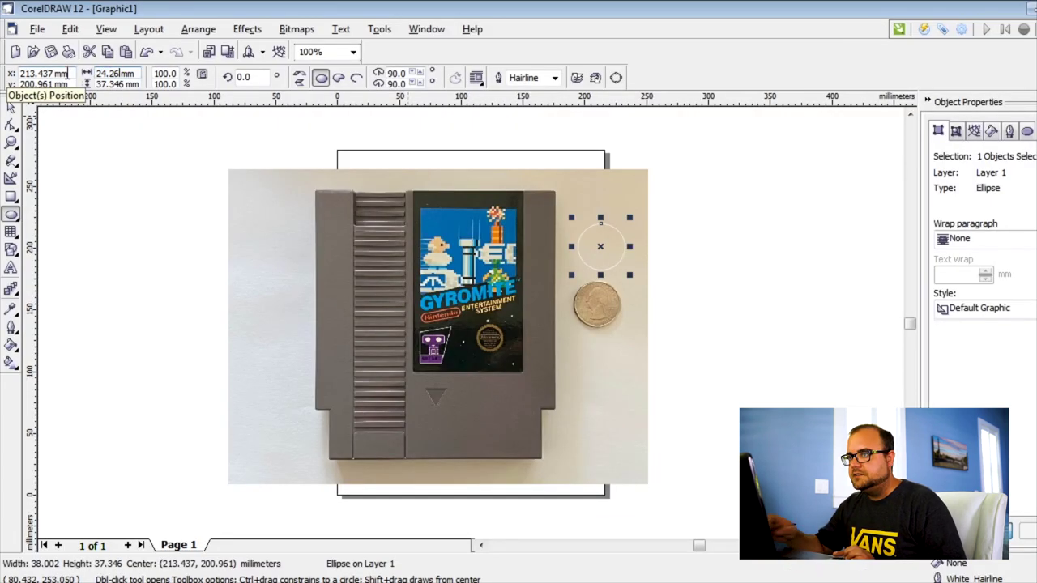
double_click(117, 83)
type("24.26")
key("Return")
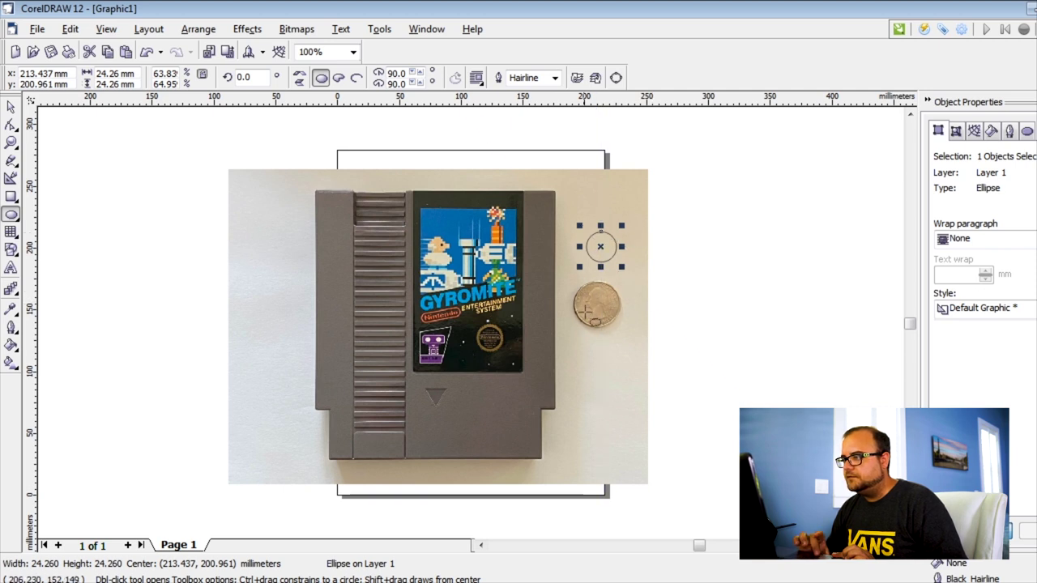
Move the cartridge photo over the circle and shrink it to about 215 × 161 mm
left_click(11, 108)
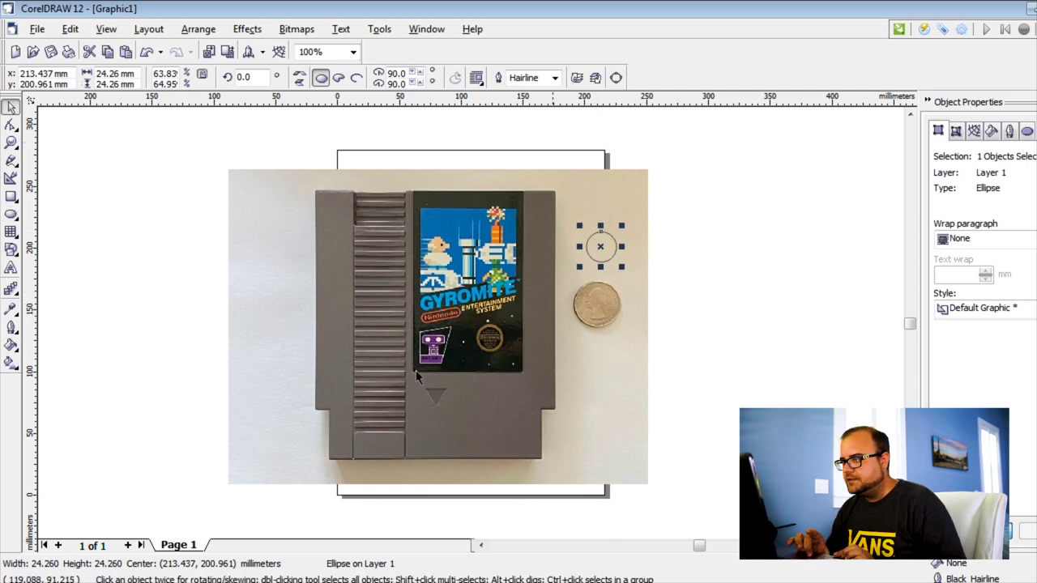
left_click(504, 395)
left_click_drag(506, 341, 509, 284)
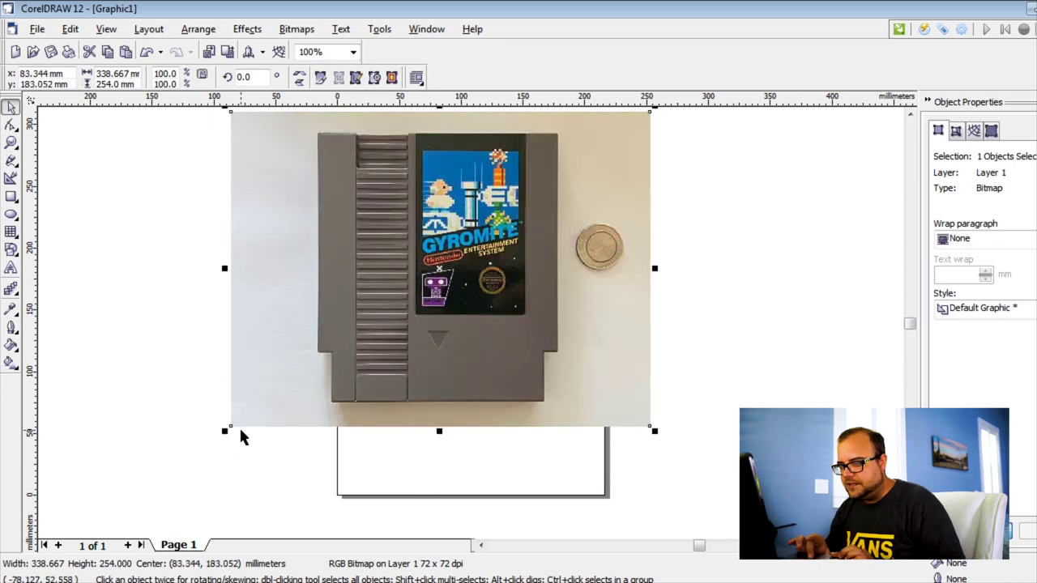
left_click_drag(229, 431, 332, 375)
left_click_drag(405, 274, 400, 299)
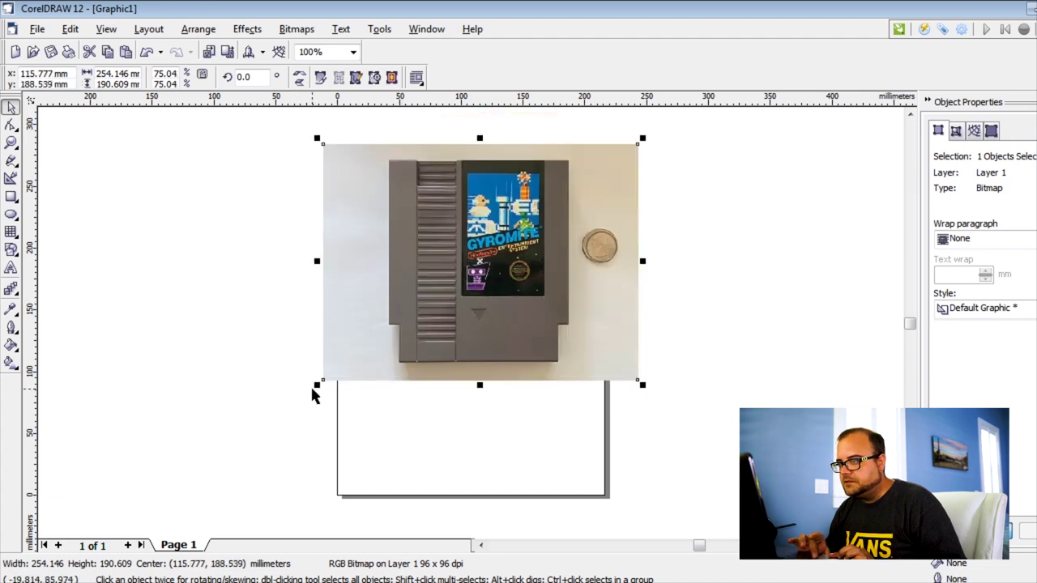
left_click_drag(317, 387, 361, 345)
left_click_drag(450, 264, 445, 278)
Zoom in on the quarter and nudge the photo slightly down and right
left_click(10, 142)
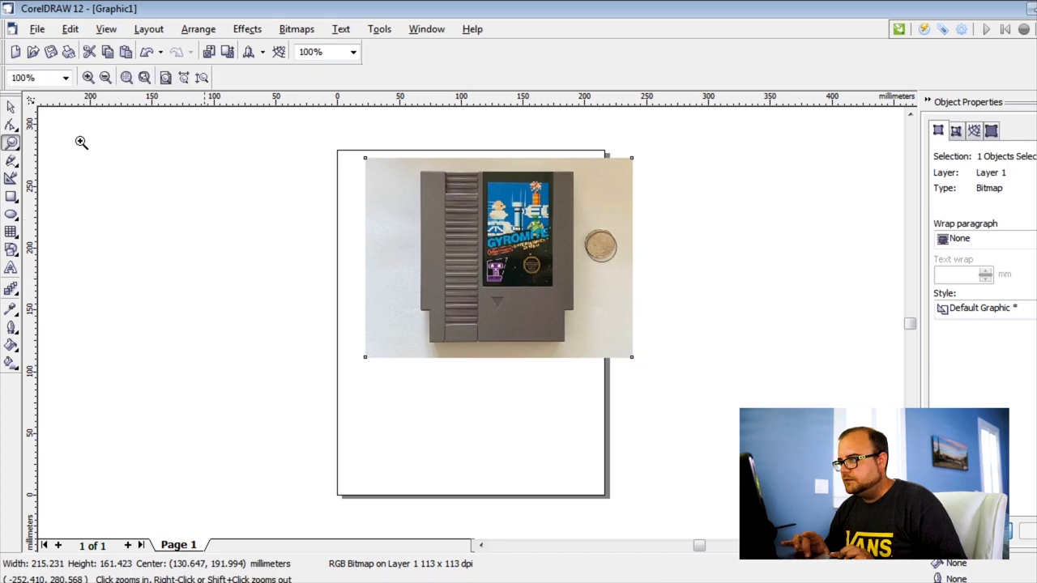
left_click_drag(580, 228, 659, 313)
left_click(11, 106)
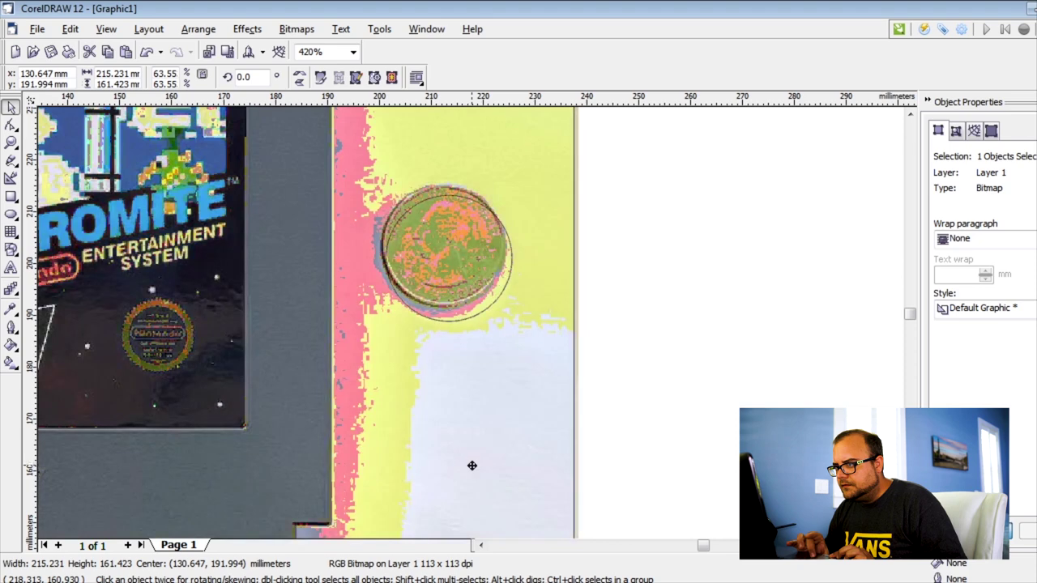
left_click_drag(472, 466, 479, 478)
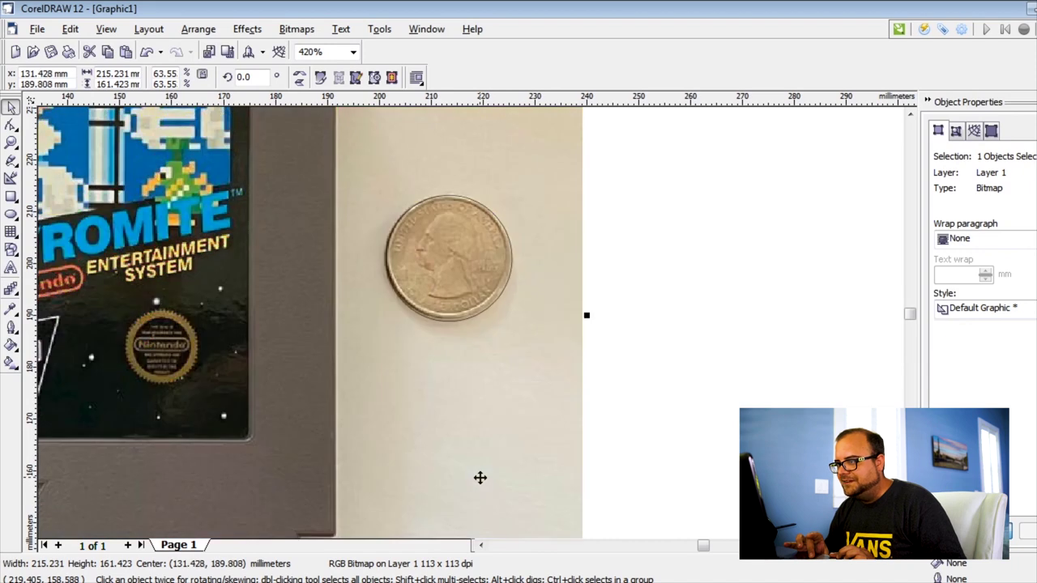
Reframe the view on the photo and scale it slightly smaller, to about 212 × 159 mm
left_click(12, 143)
right_click(531, 332)
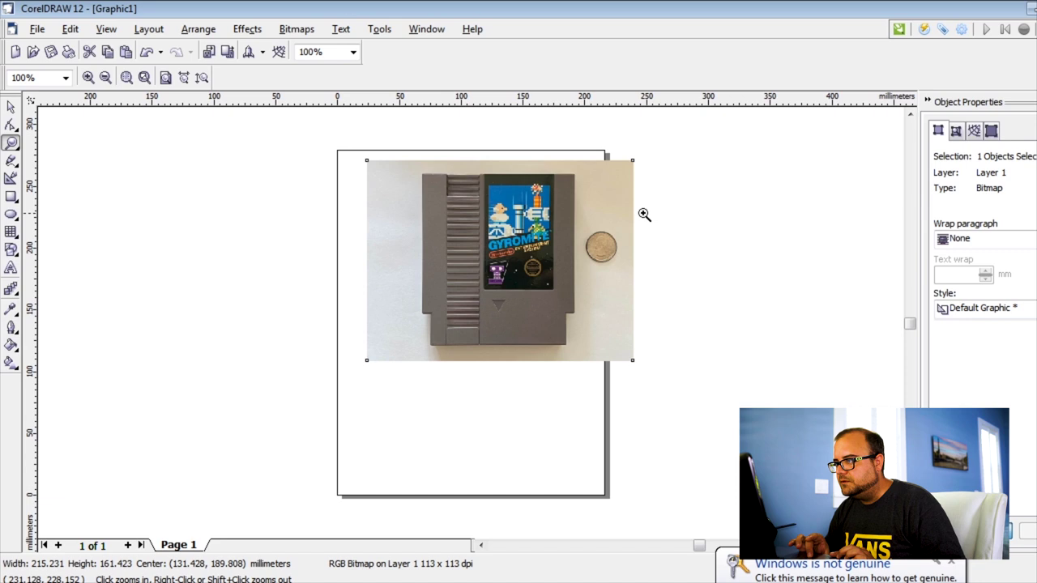
left_click_drag(528, 135, 683, 446)
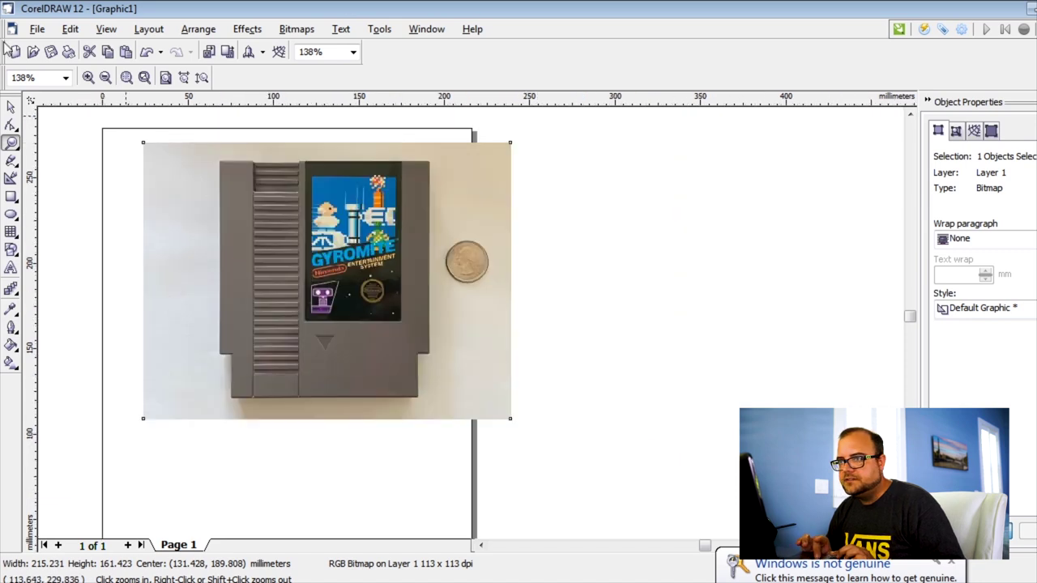
left_click(10, 106)
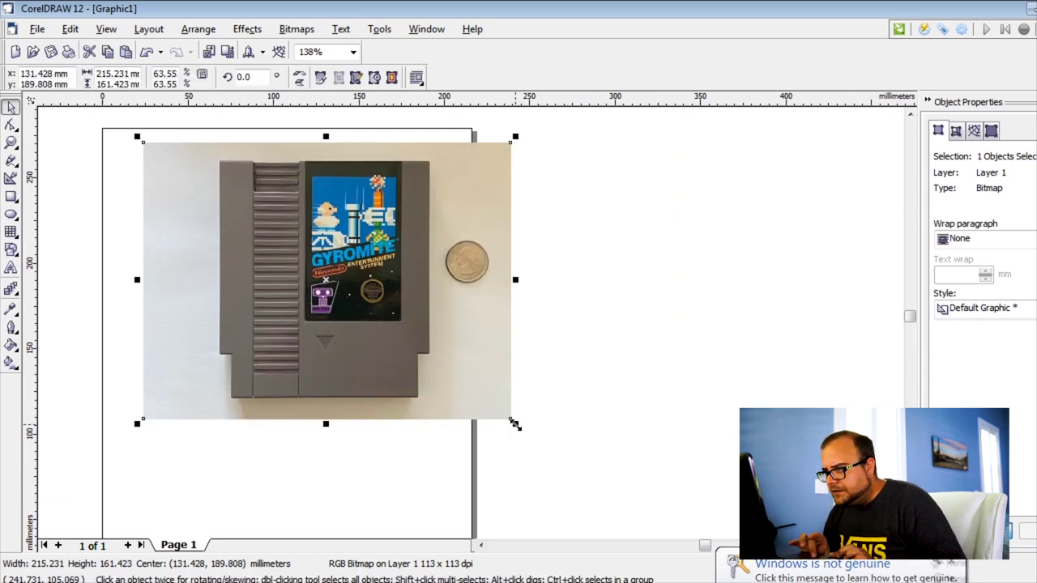
left_click_drag(515, 425, 508, 421)
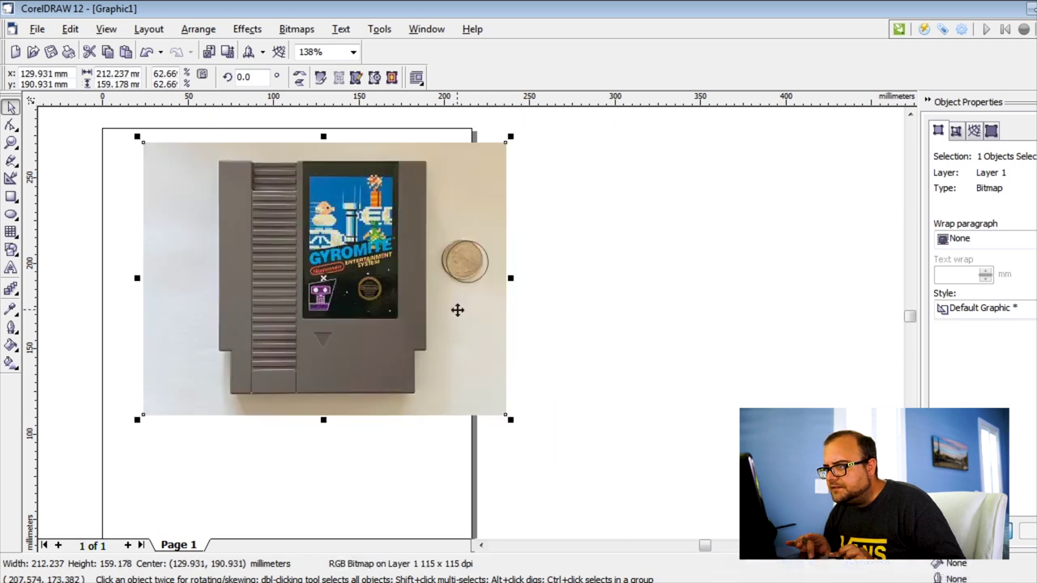
Centre the 24.26 mm circle on the quarter and zoom in to verify the fit
left_click(481, 275)
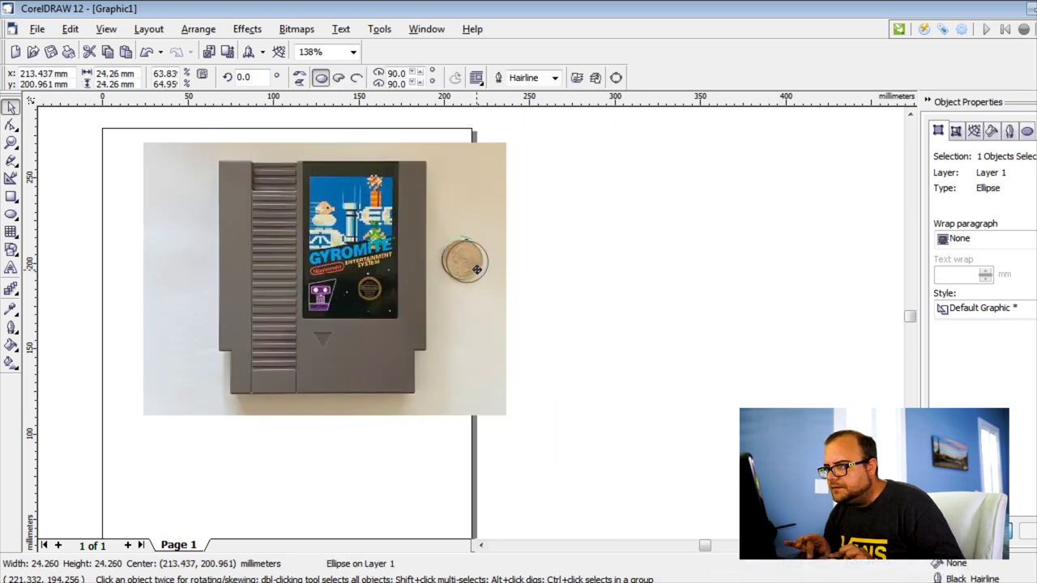
left_click_drag(479, 273, 478, 275)
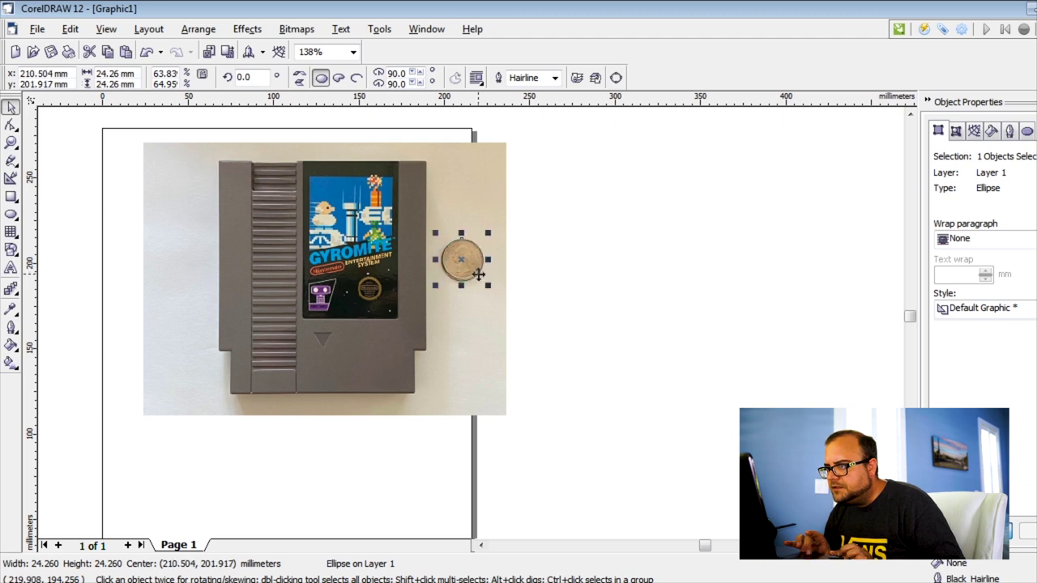
left_click(10, 141)
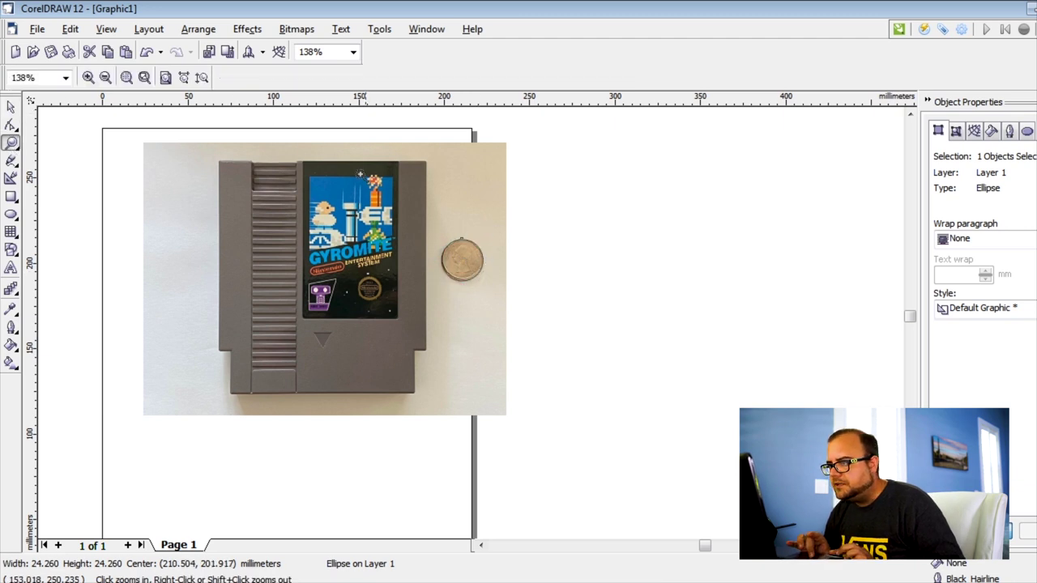
left_click_drag(425, 228, 511, 316)
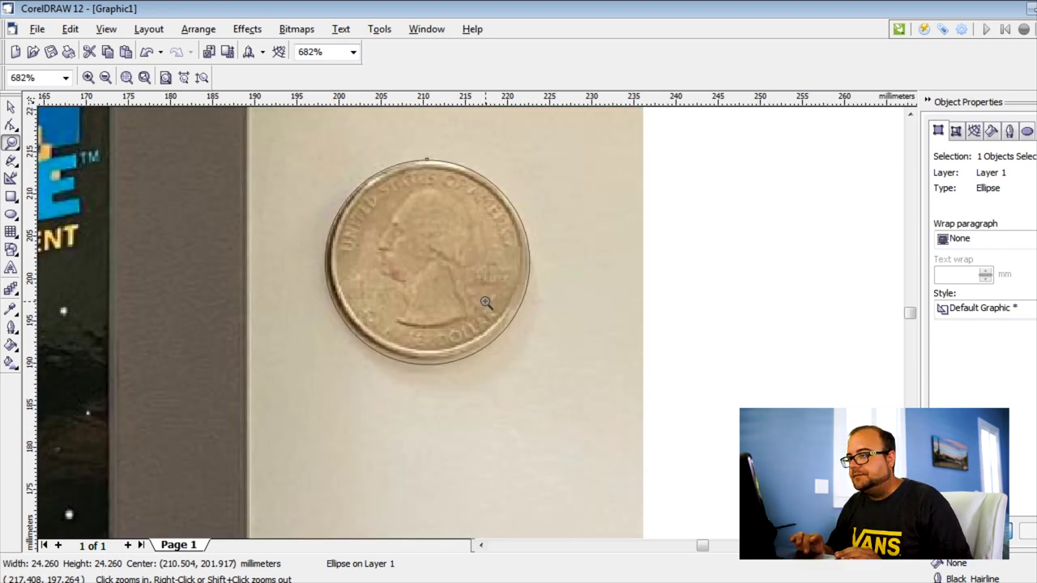
right_click(438, 279)
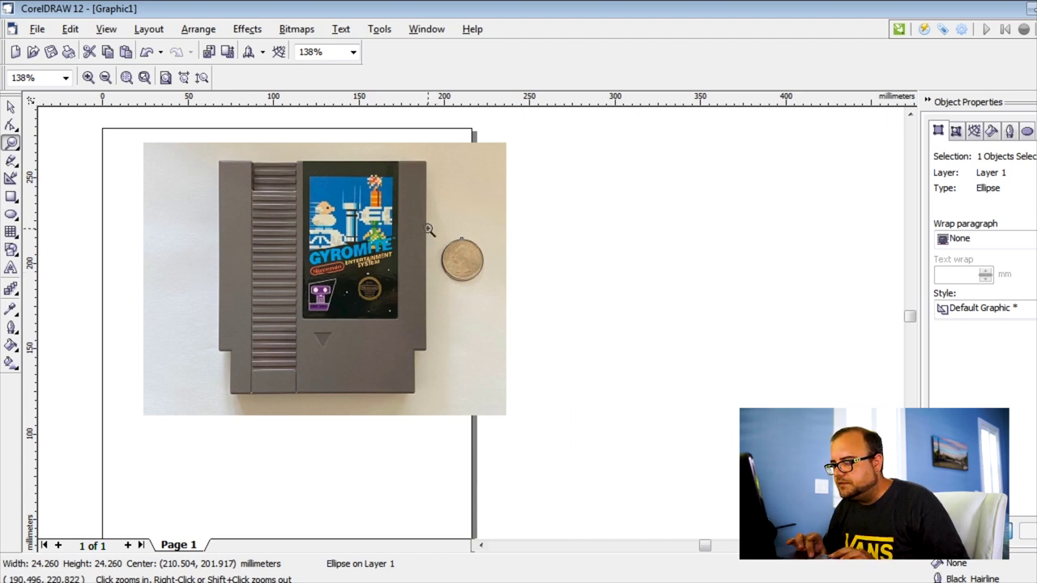
left_click_drag(437, 225, 497, 295)
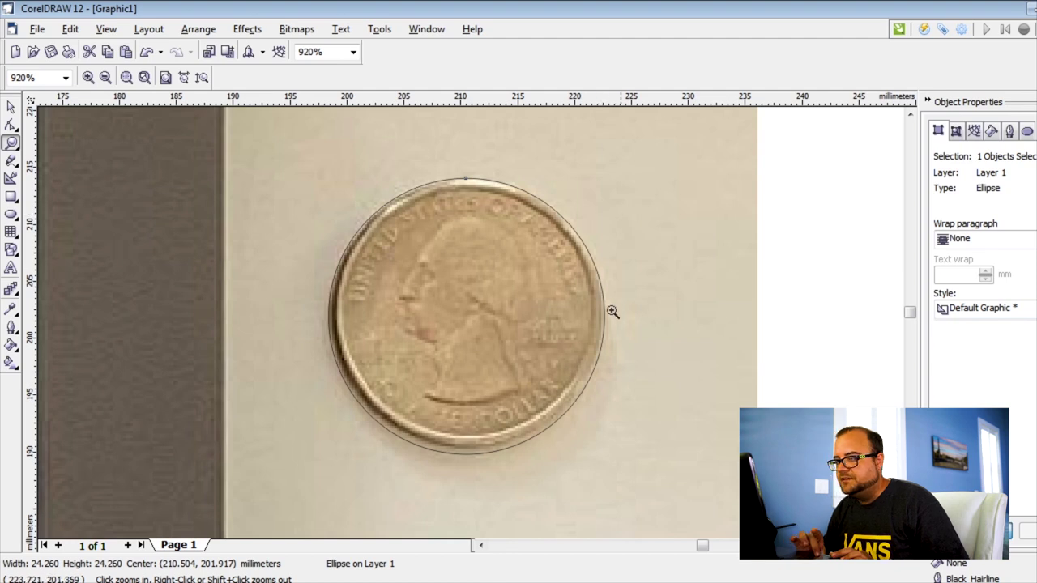
key("F3")
key("space")
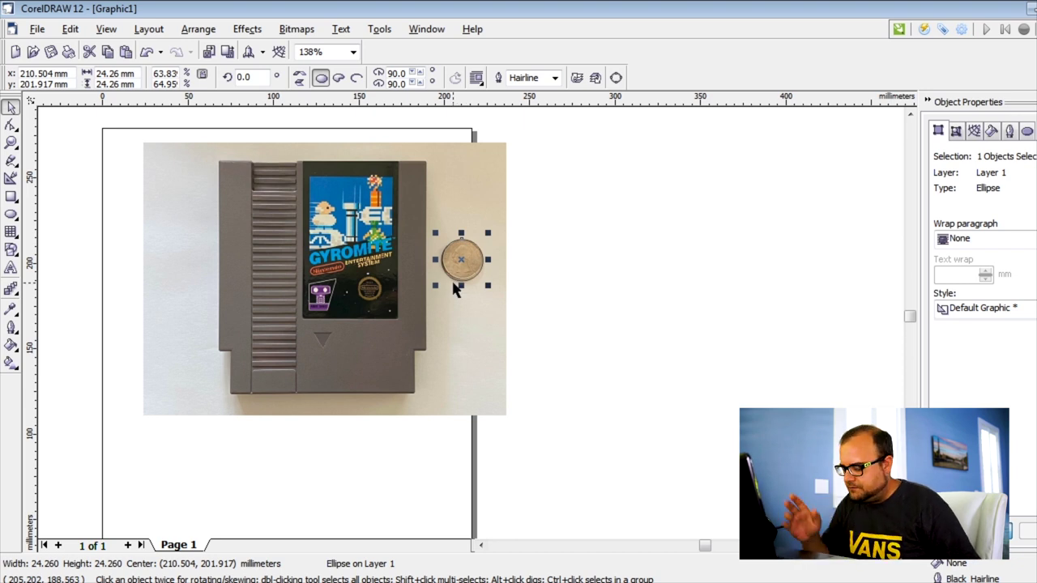
Drag the 212.237 × 159.178 mm photo to the page's upper left, aligning with the left edge
left_click(308, 282)
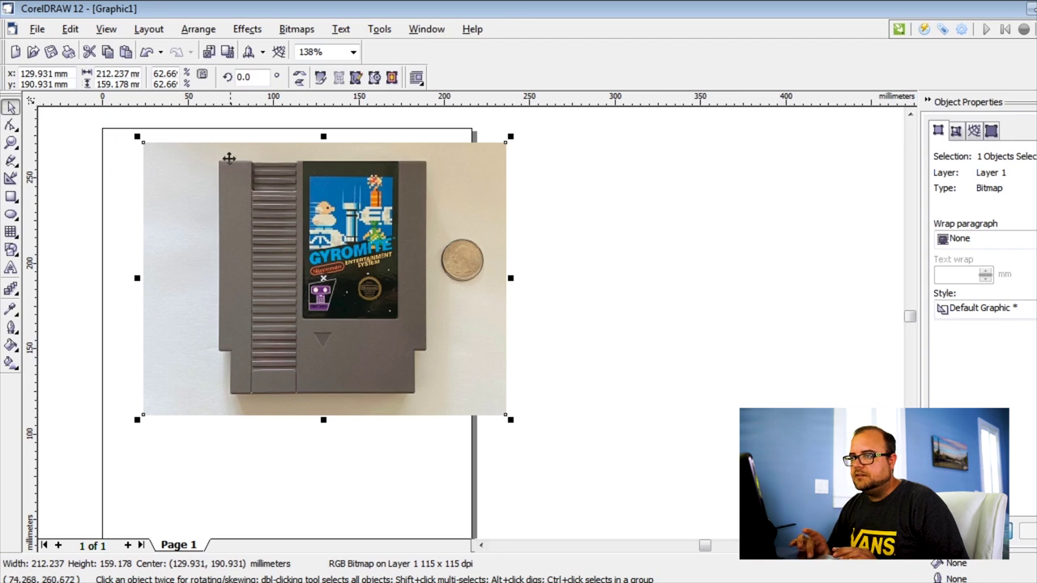
left_click(626, 366)
left_click(465, 265)
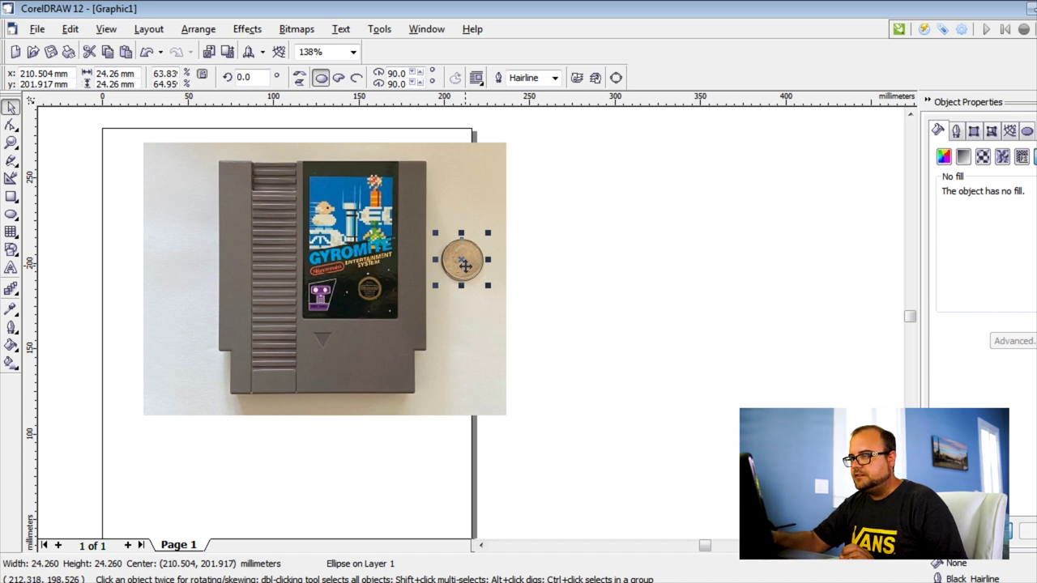
key("Escape")
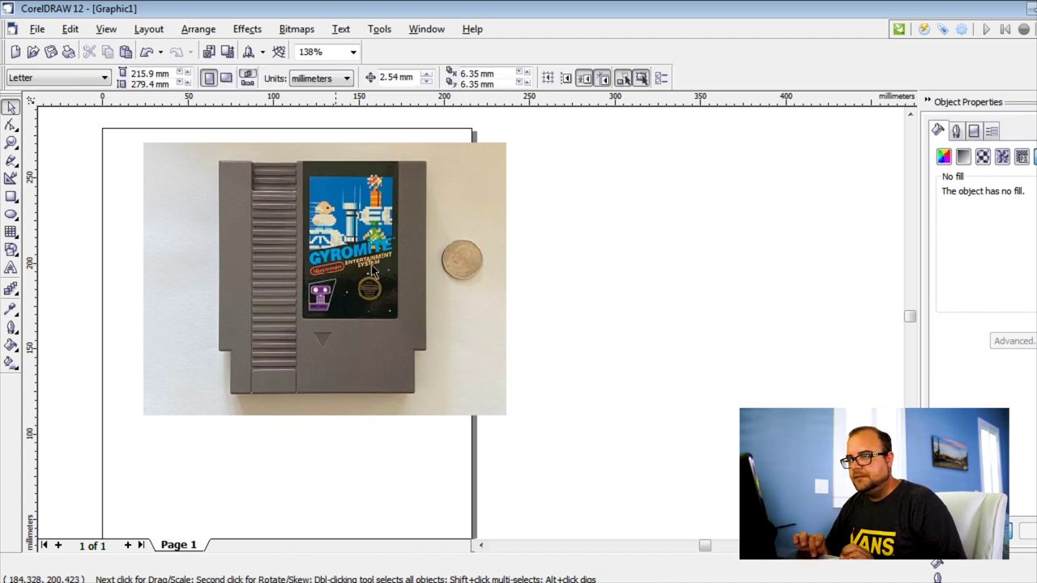
left_click(321, 288)
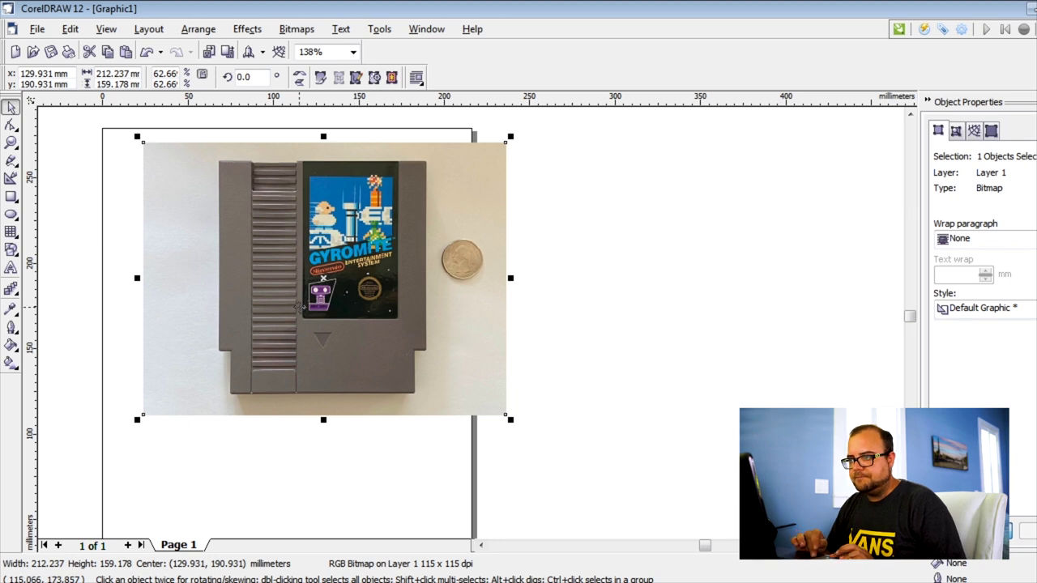
left_click_drag(298, 306, 260, 313)
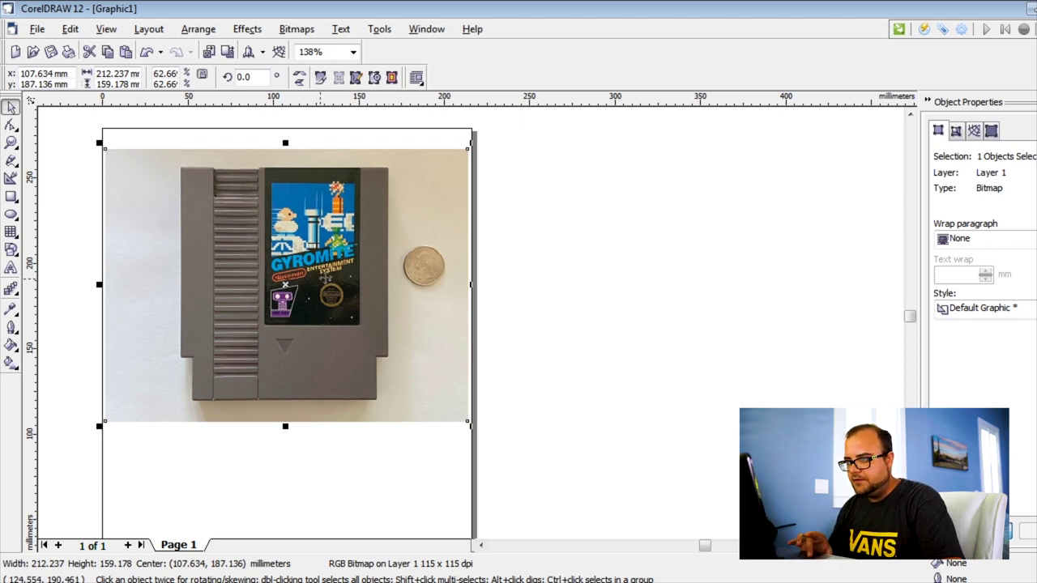
Open the cartridge photo in Corel PHOTO-PAINT via Edit Bitmap
right_click(402, 232)
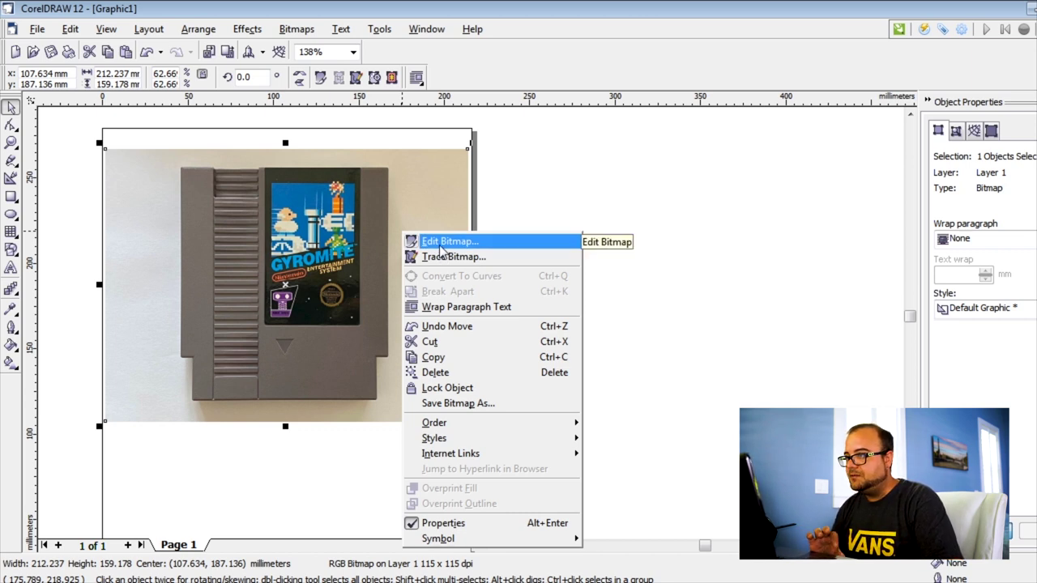
left_click(441, 243)
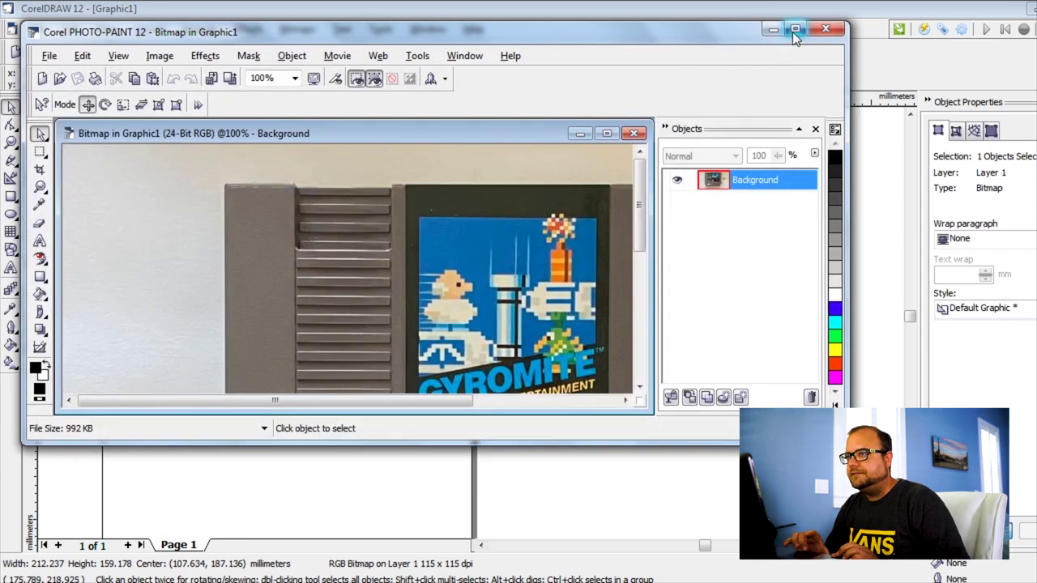
Maximize PHOTO-PAINT and the image window, then zoom out to 75% to see the whole cartridge
left_click(794, 31)
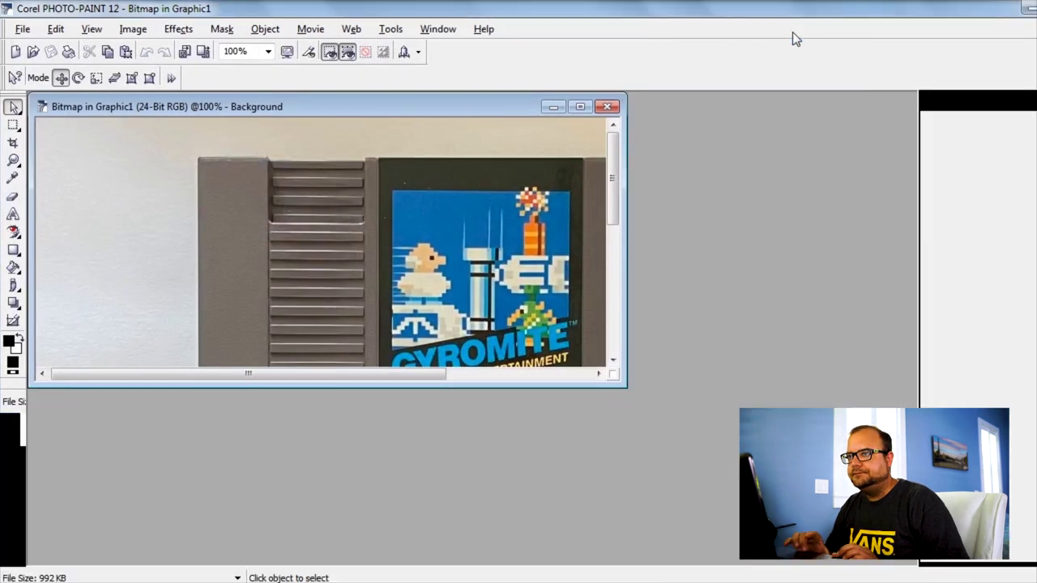
left_click(587, 107)
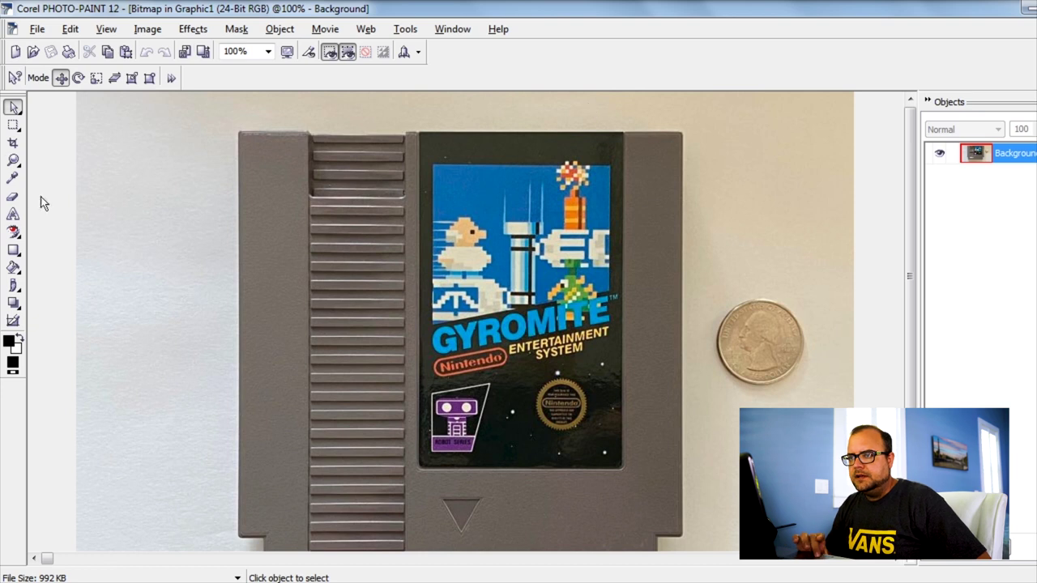
left_click(13, 160)
right_click(175, 239)
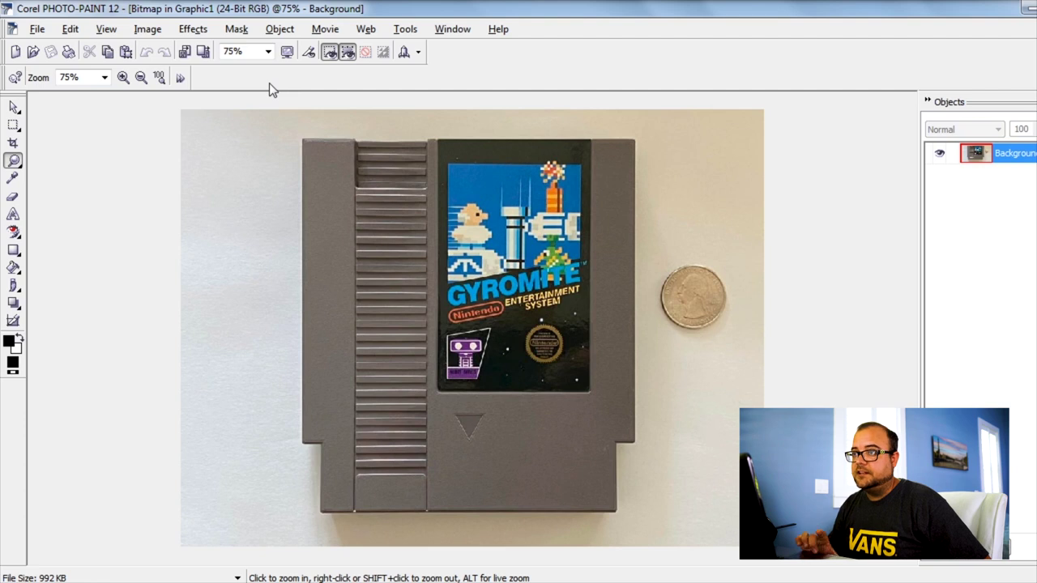
Apply Brightness -74, Contrast 95 and Intensity 94 to the cartridge photo
left_click(147, 31)
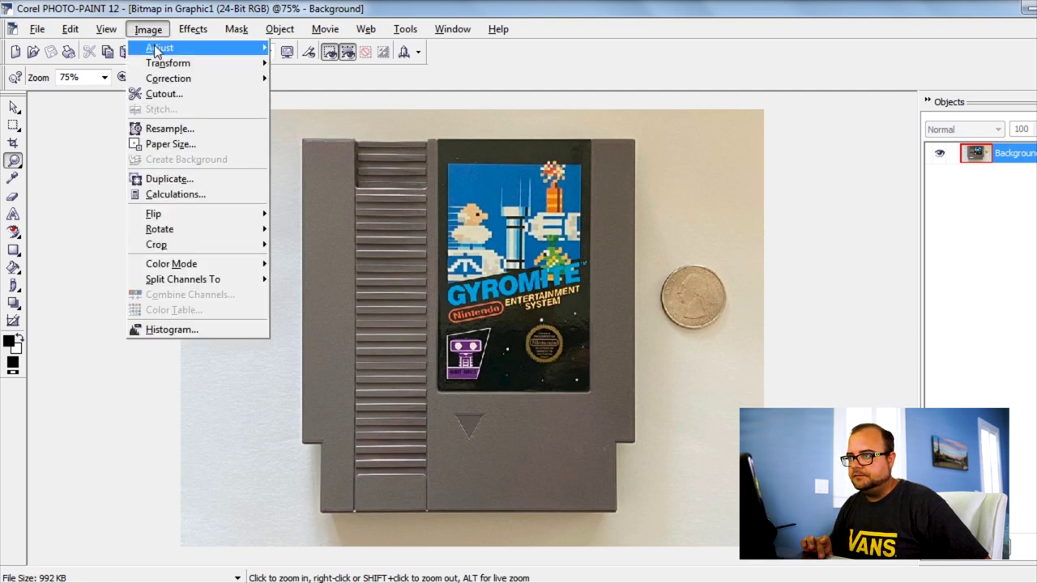
mouse_move(162, 48)
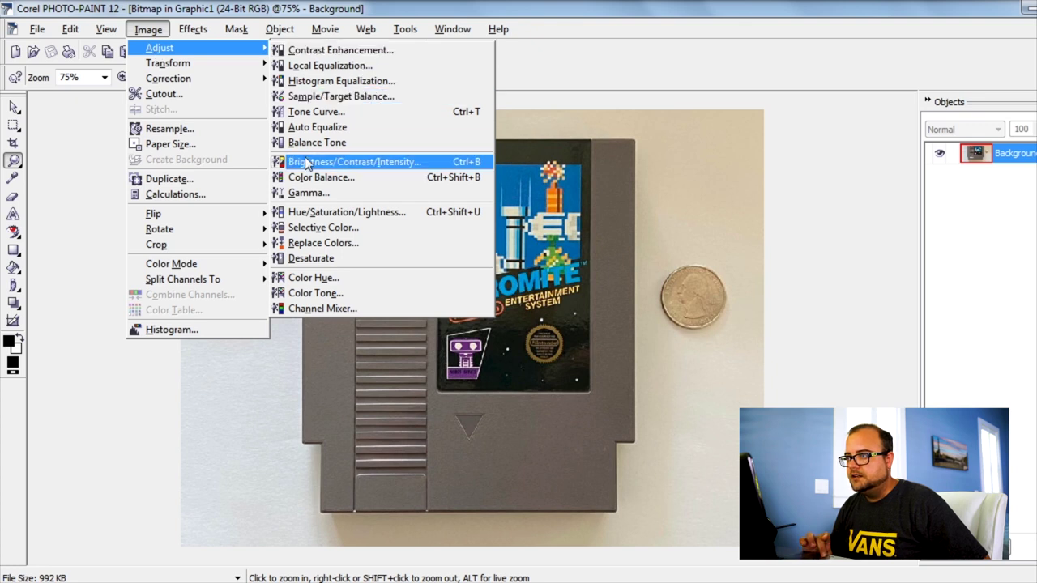
left_click(354, 162)
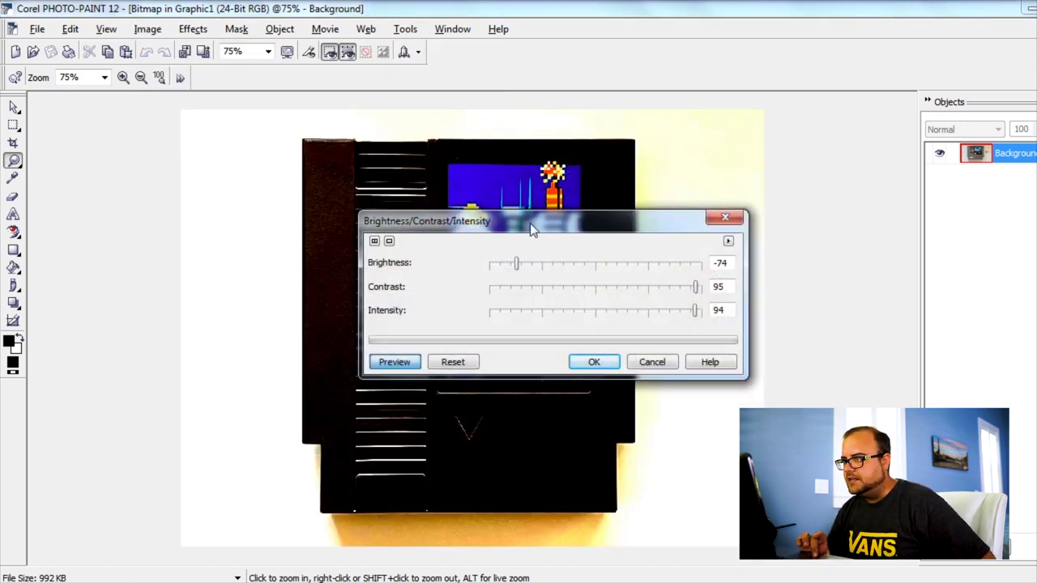
left_click_drag(529, 225, 574, 206)
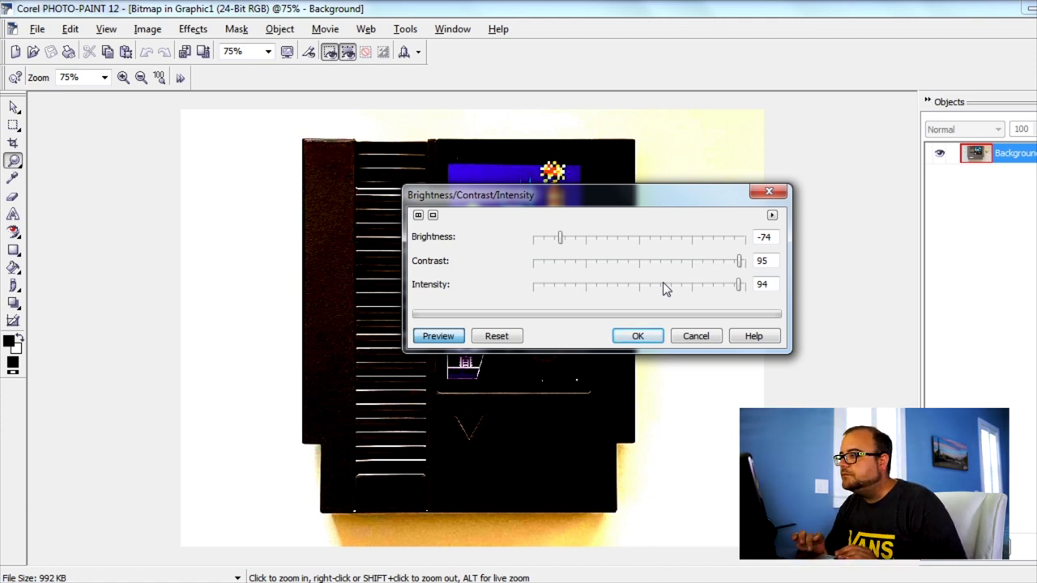
left_click(637, 337)
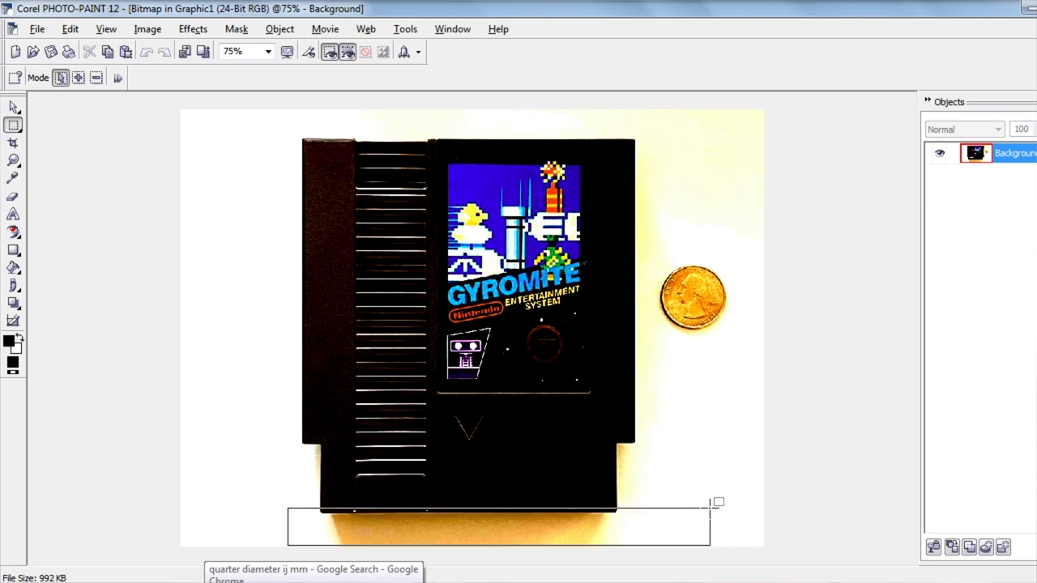
Adjust the rectangular selection below the cartridge slightly downward
left_click_drag(709, 507, 710, 509)
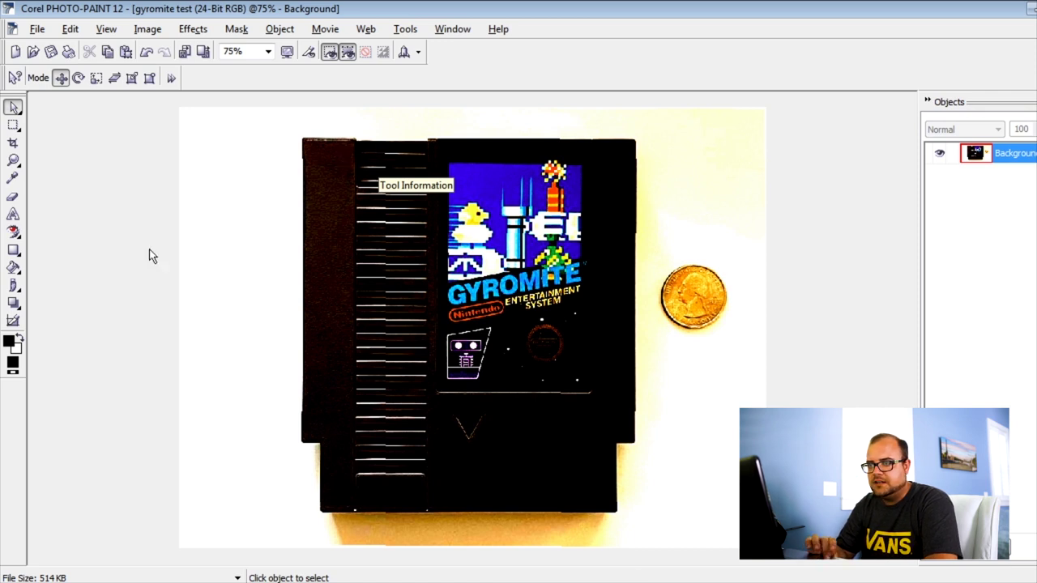
Draw a black rectangular bar and move it to the image's bottom edge beneath the cartridge
left_click(13, 251)
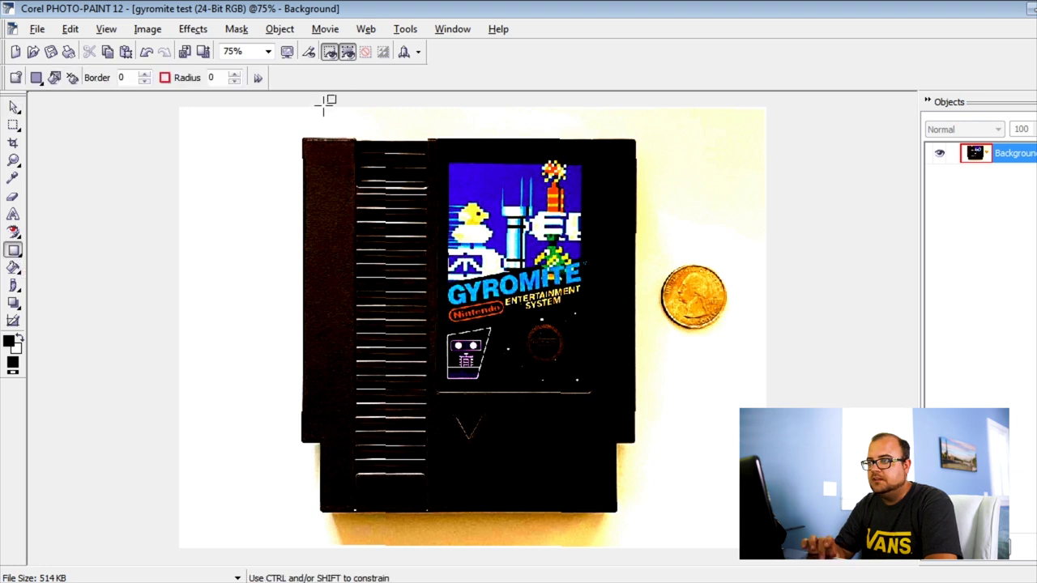
left_click_drag(266, 106, 696, 135)
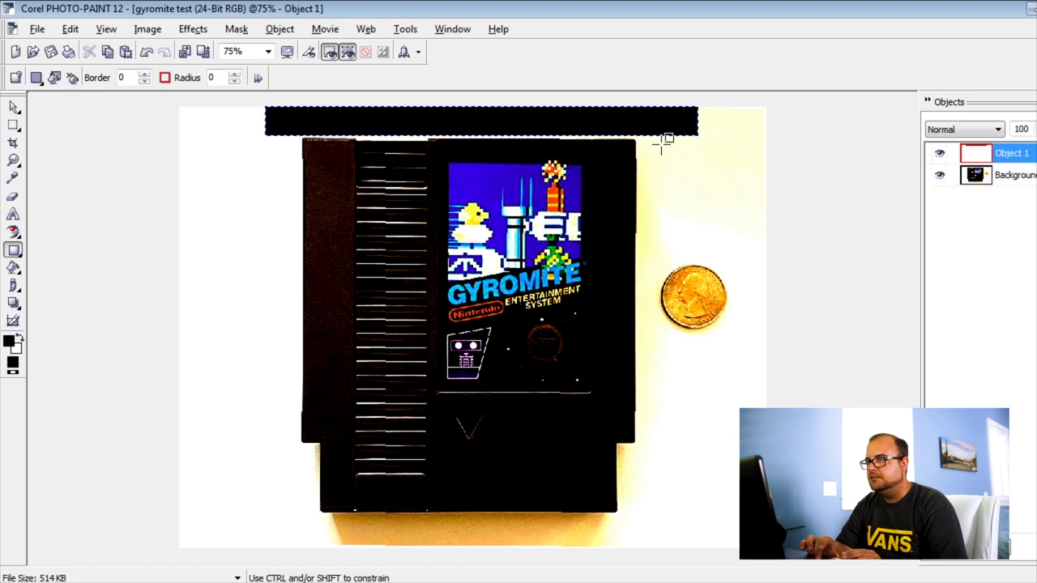
left_click(13, 107)
left_click(271, 206)
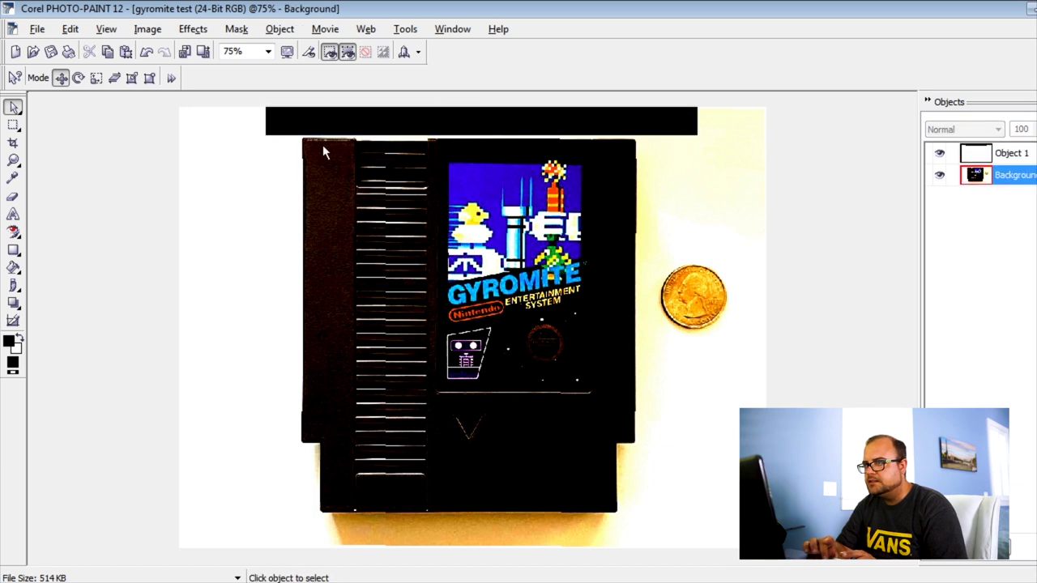
left_click_drag(574, 115, 566, 544)
left_click(559, 354)
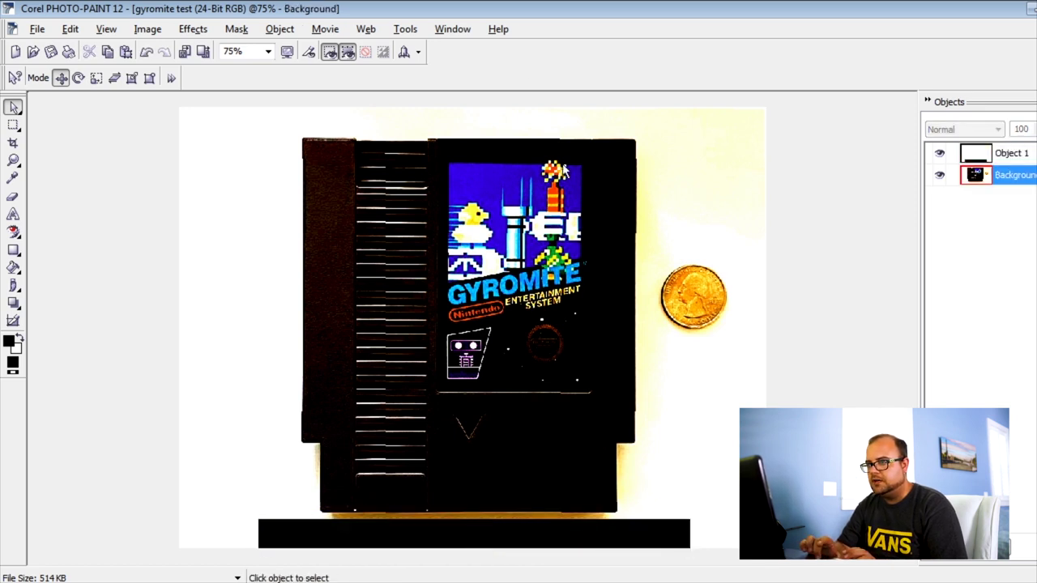
left_click(472, 527)
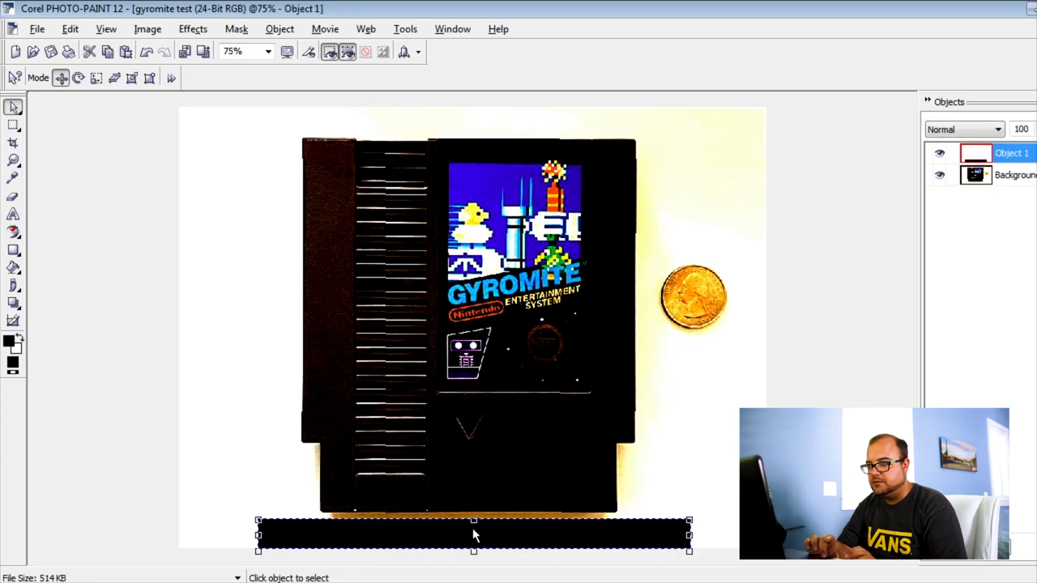
left_click(493, 322)
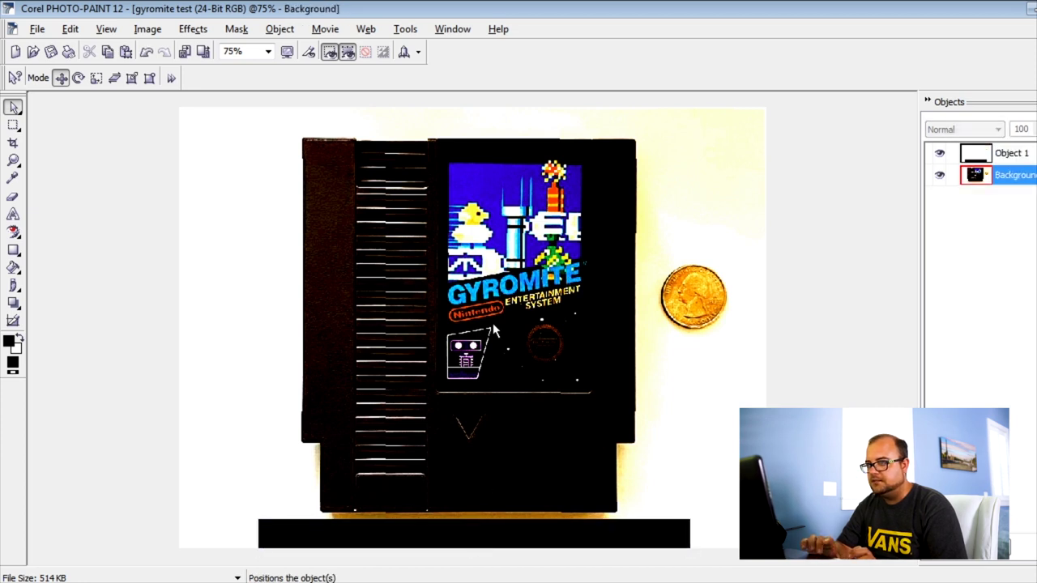
Rotate the photo 0.1° counter-clockwise, then drag the black bar up against the cartridge
left_click(148, 29)
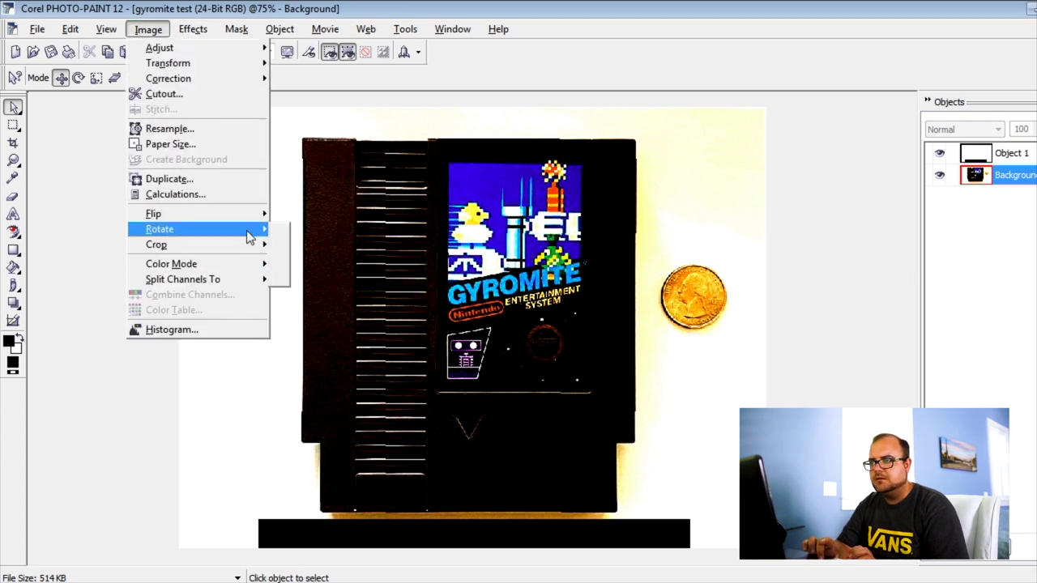
mouse_move(248, 231)
left_click(323, 278)
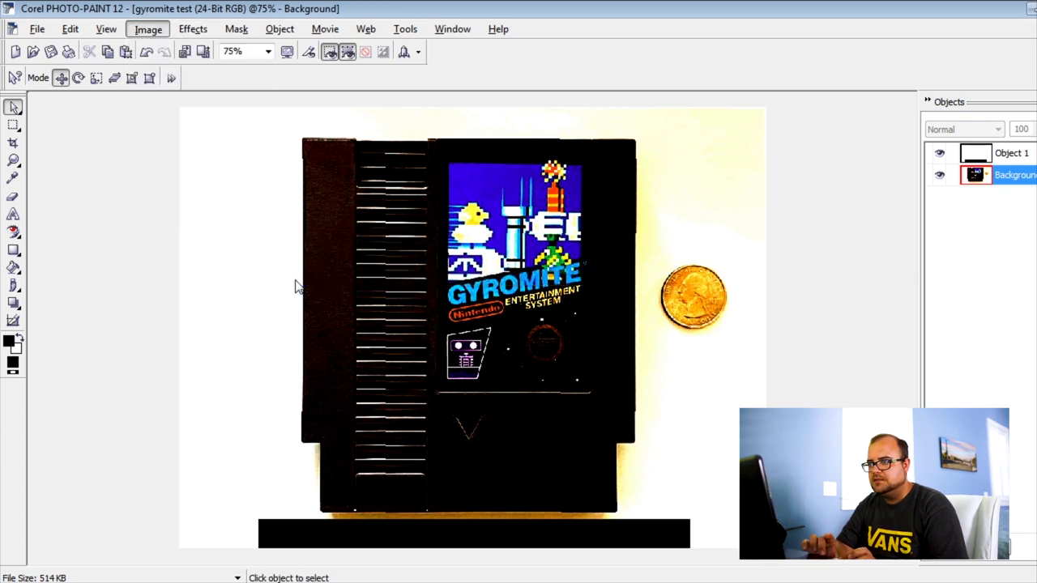
left_click_drag(554, 229, 763, 88)
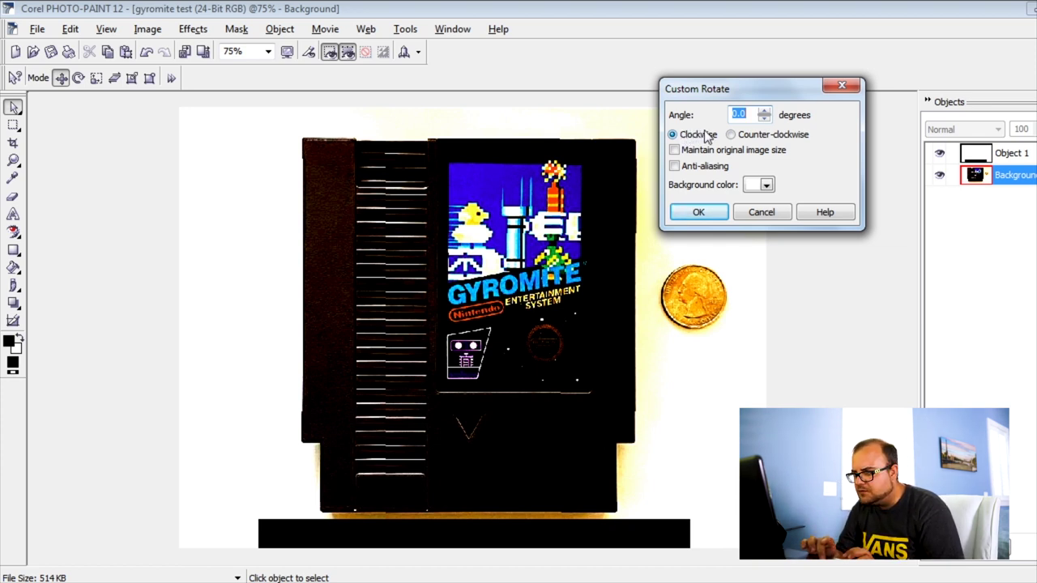
left_click(734, 136)
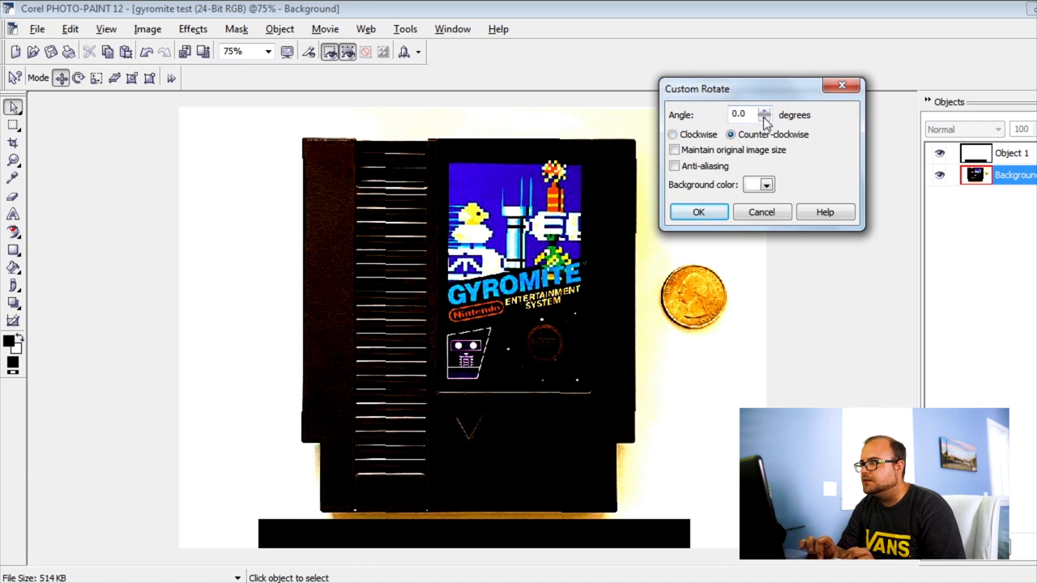
left_click(764, 112)
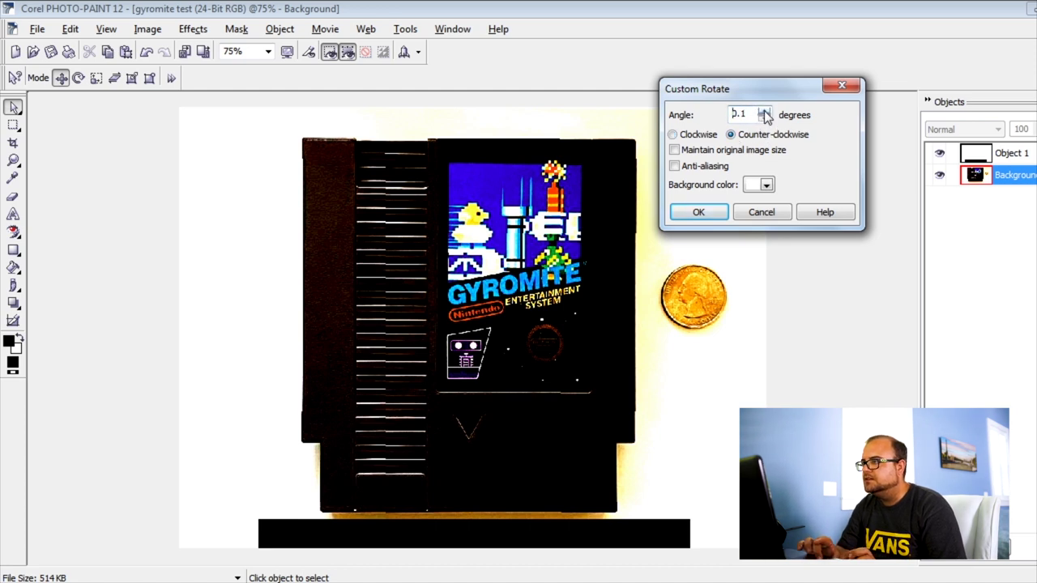
left_click(717, 213)
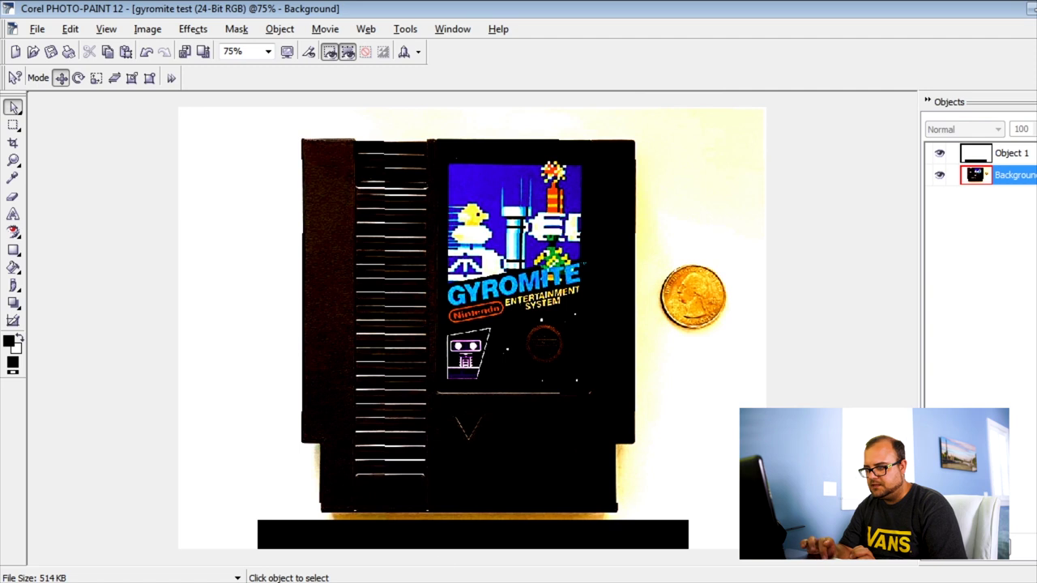
left_click(452, 531)
left_click_drag(451, 533, 452, 113)
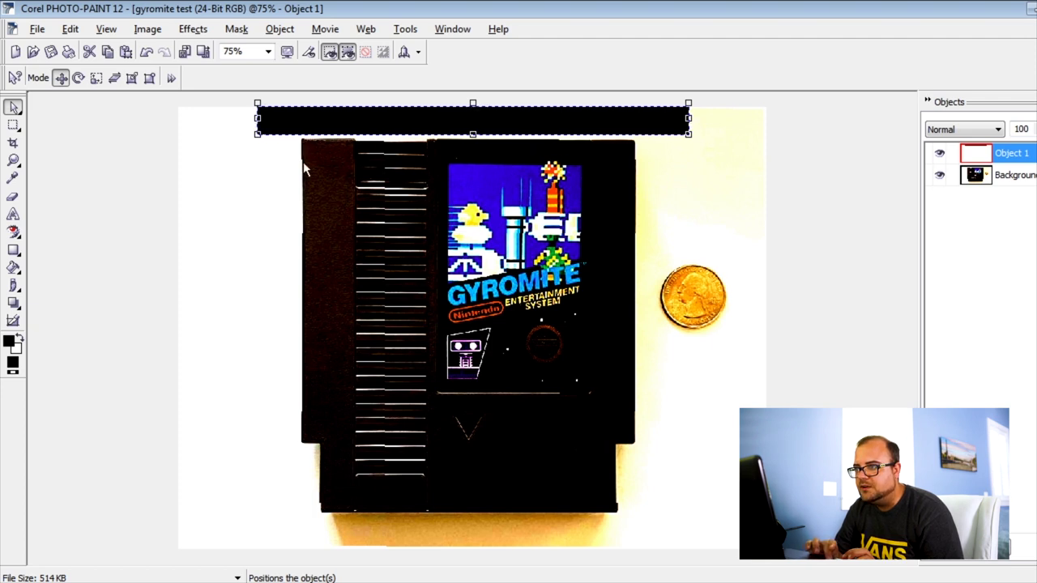
Select the black bar object and delete it
left_click(143, 243)
left_click(417, 122)
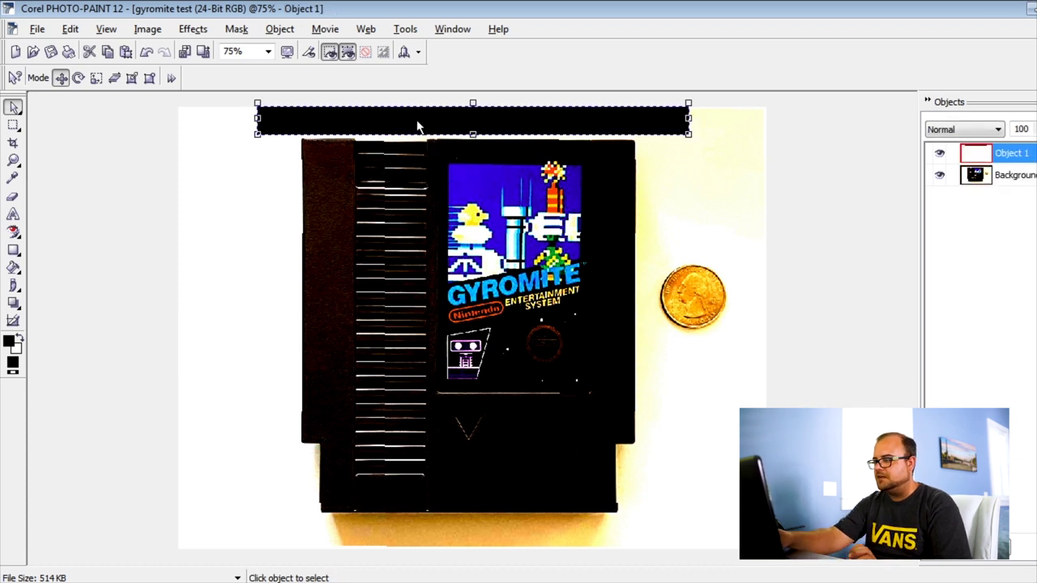
key("Delete")
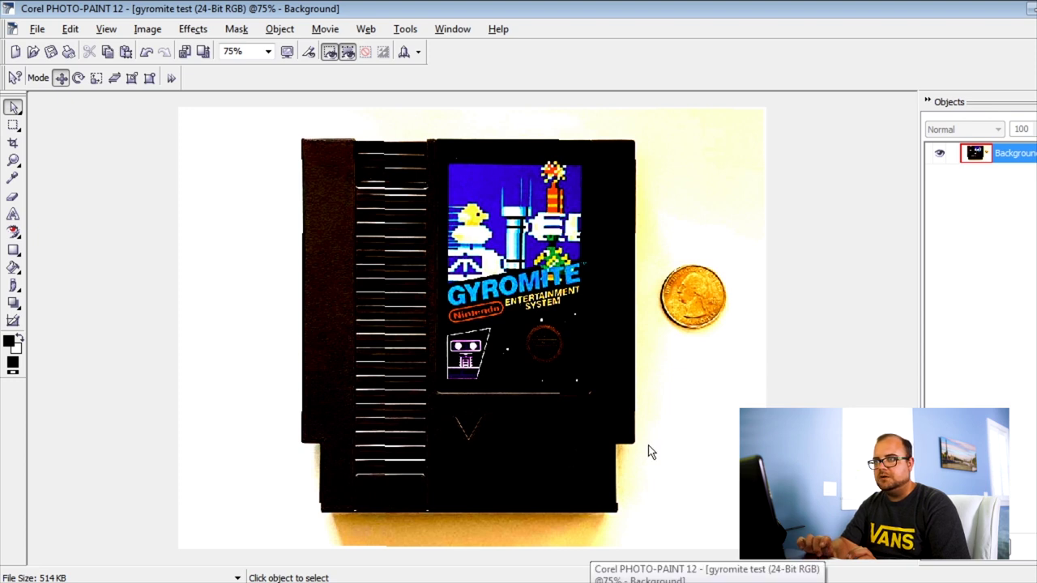
Save the image as 'gyromite paint', renamed from 'gyromite test', and return to CorelDRAW
left_click(42, 30)
left_click(90, 128)
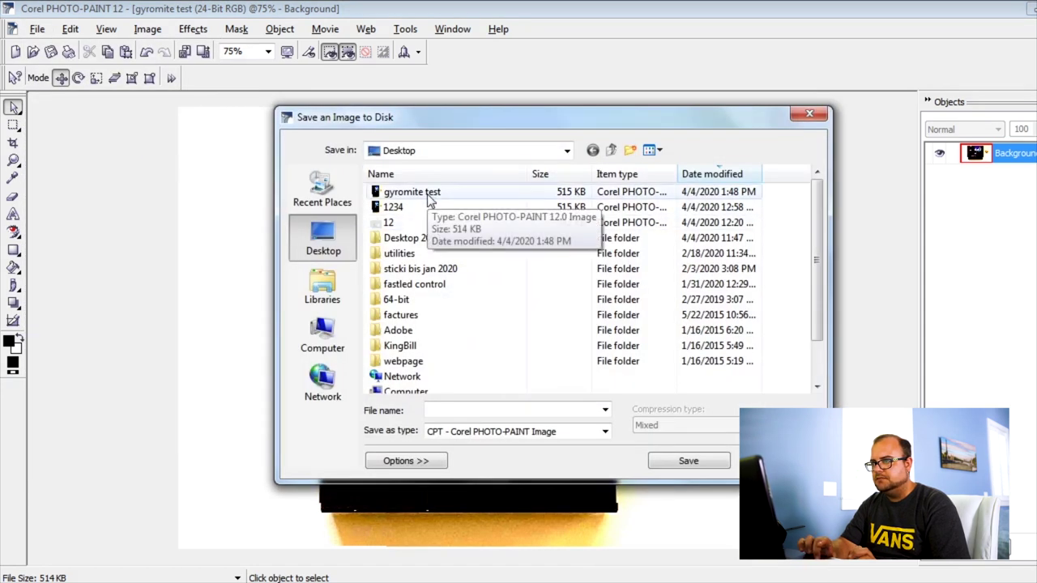
left_click(429, 198)
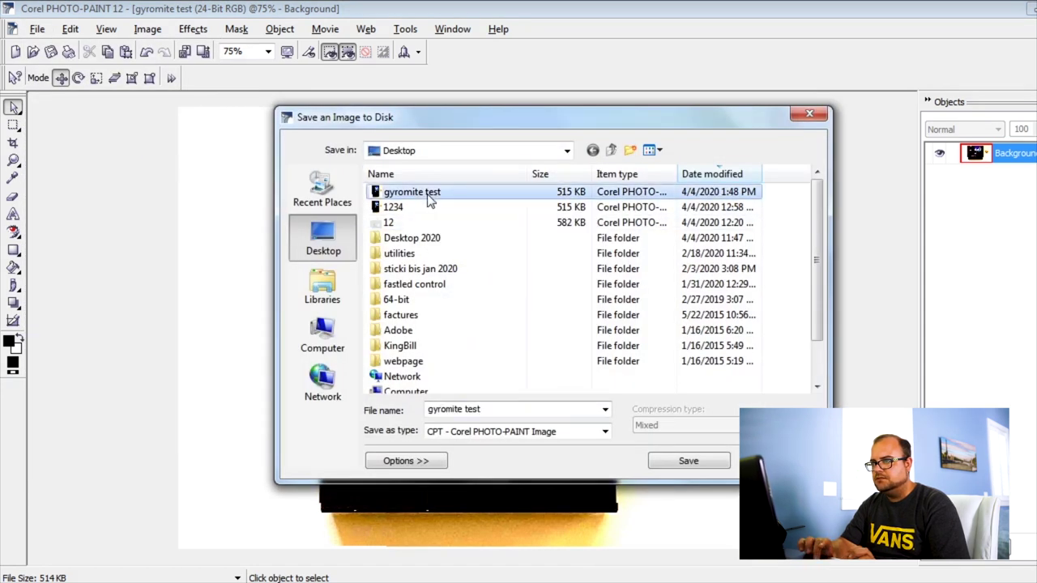
left_click(464, 409)
left_click(483, 409)
key("BackSpace")
key("BackSpace")
key("BackSpace")
key("BackSpace")
type("paint")
left_click(694, 462)
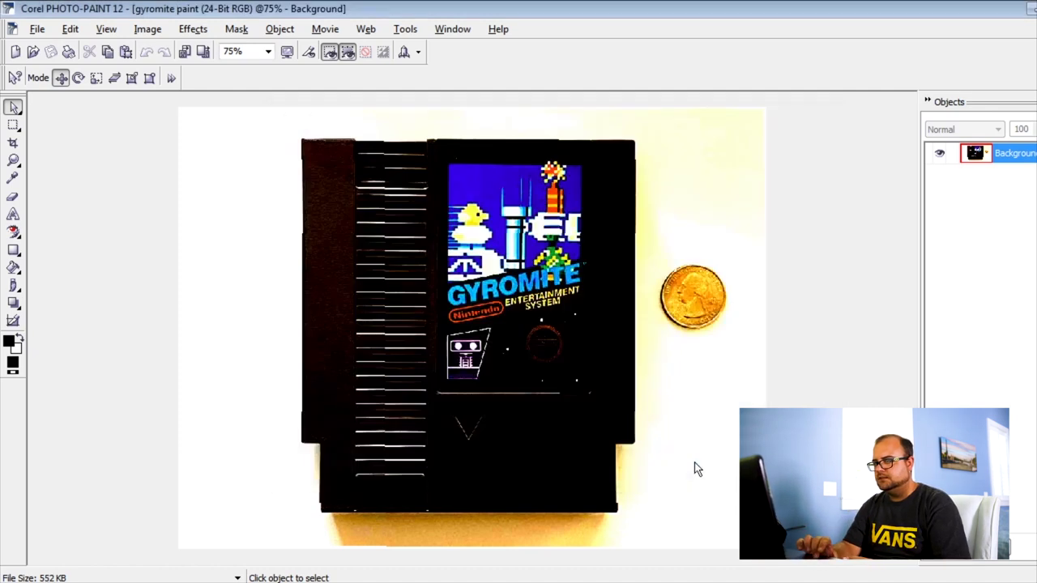
key("alt+Tab")
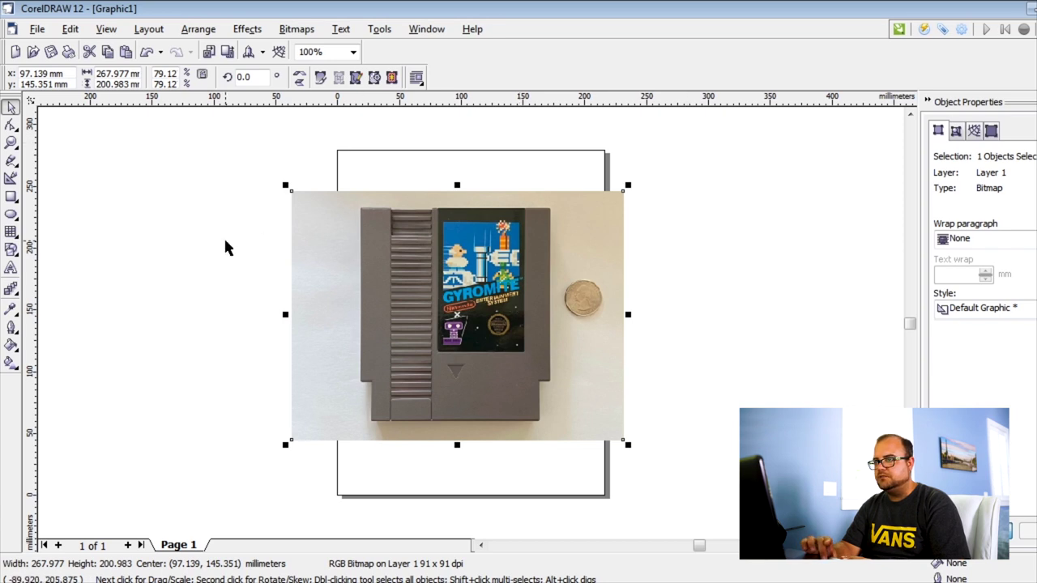
Delete the original cartridge photo from the page
left_click(259, 239)
left_click(425, 277)
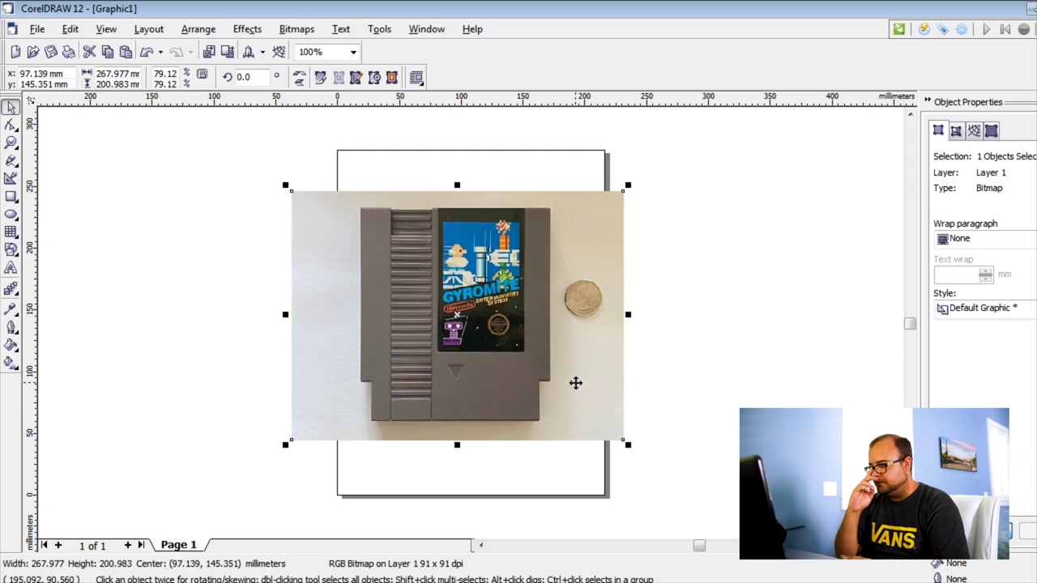
key("Delete")
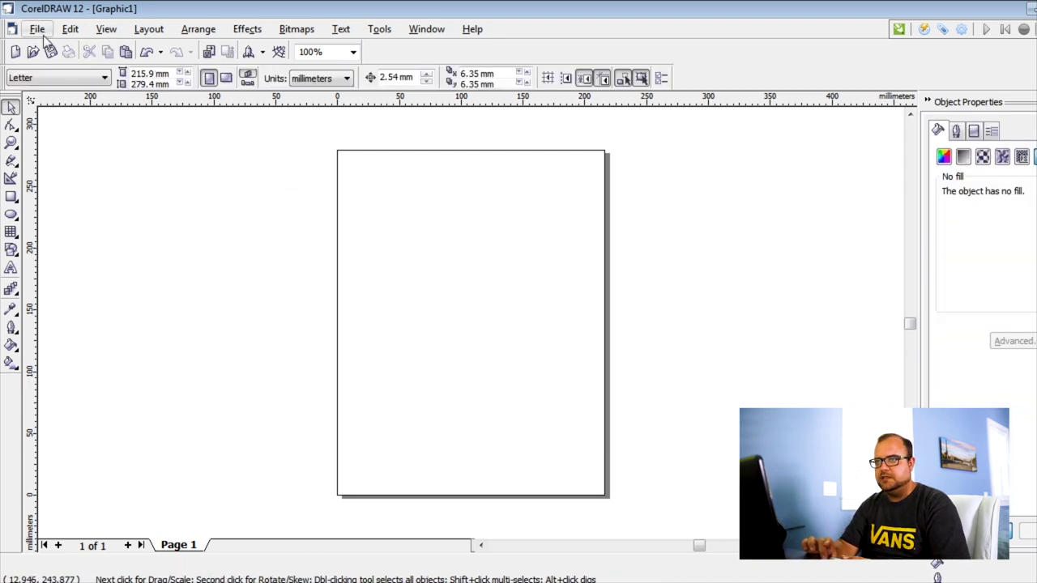
Import the 'gyromite paint' image and place it on the page
left_click(37, 29)
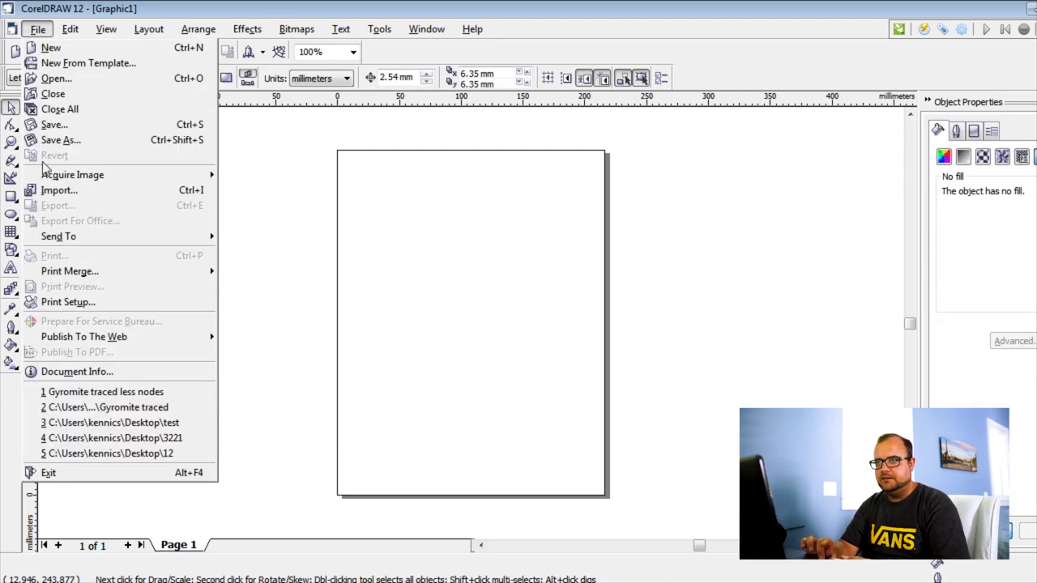
left_click(58, 190)
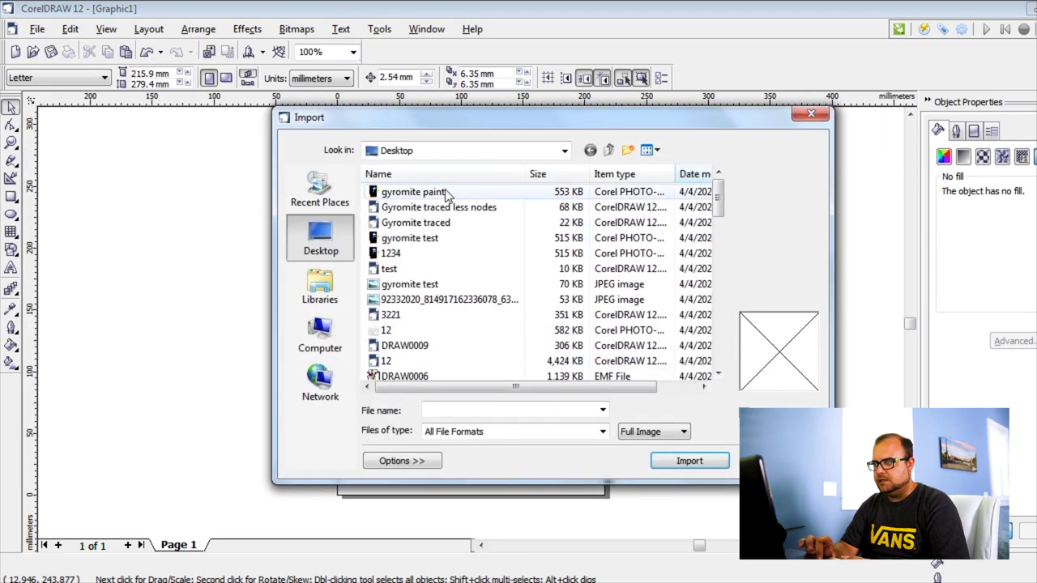
left_click(429, 195)
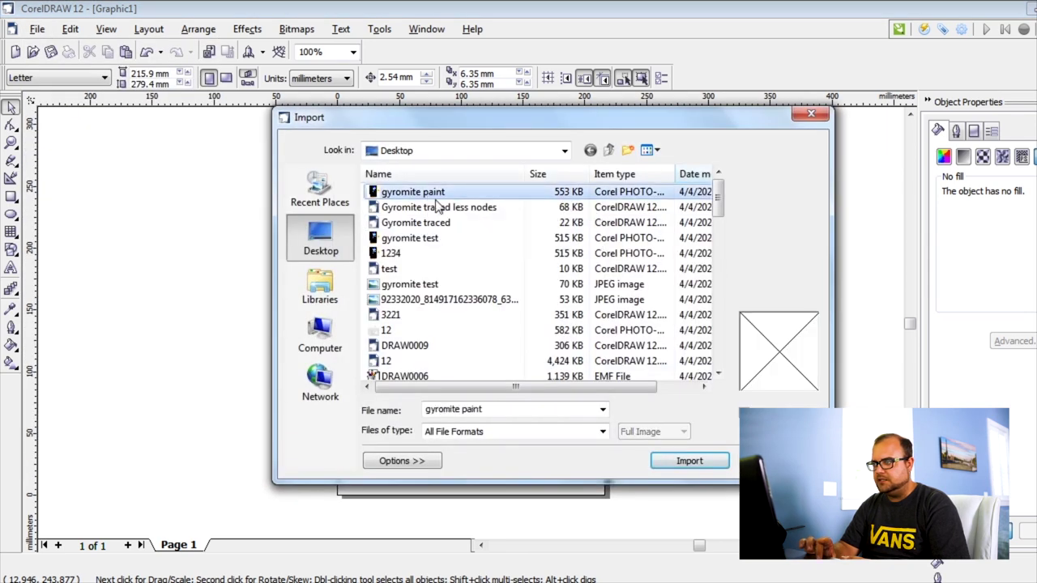
left_click(703, 459)
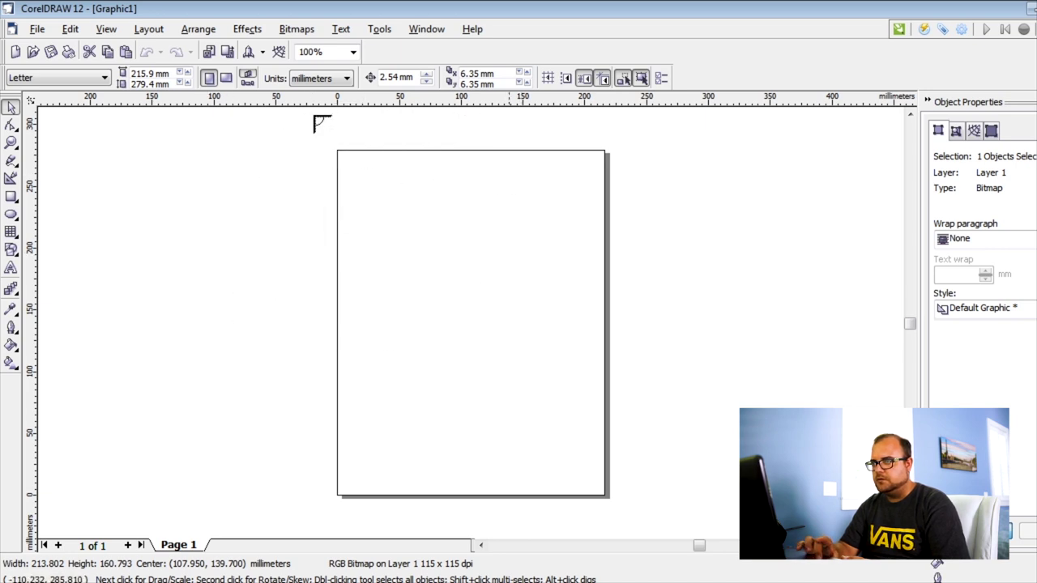
left_click(340, 170)
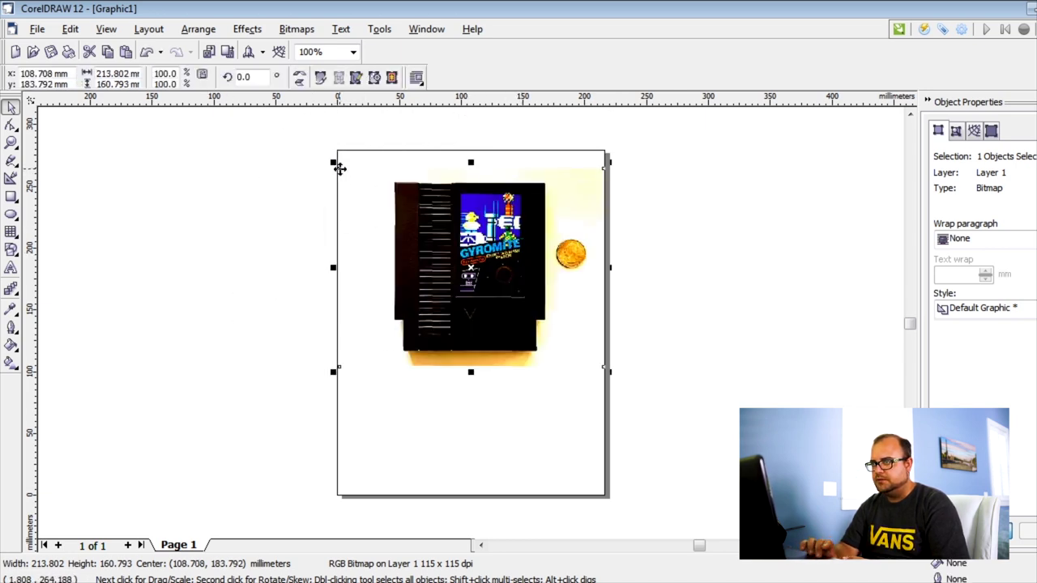
left_click(687, 376)
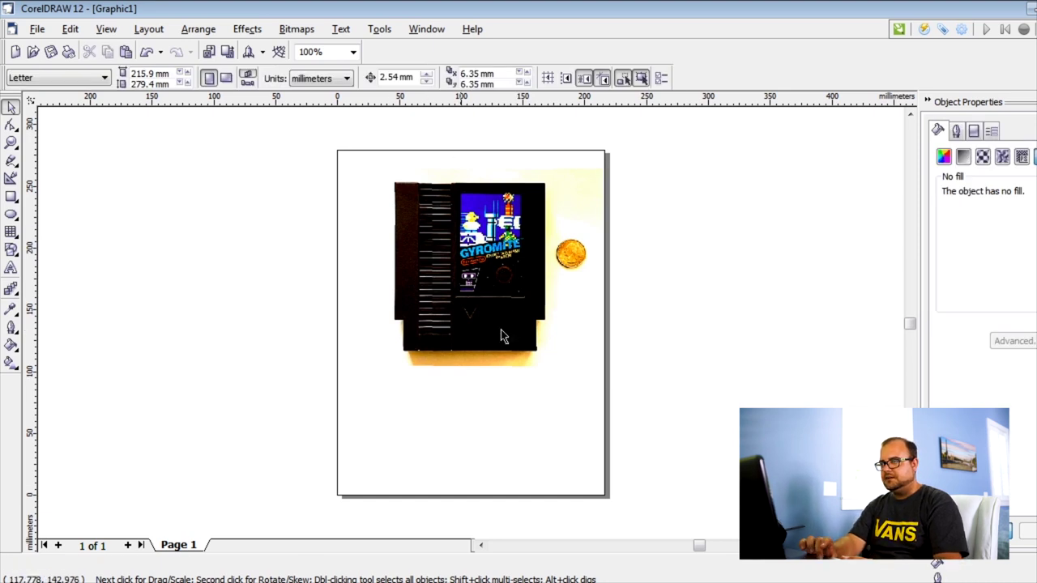
Send the selected gyromite paint bitmap to Trace Bitmap via its context menu
left_click(430, 296)
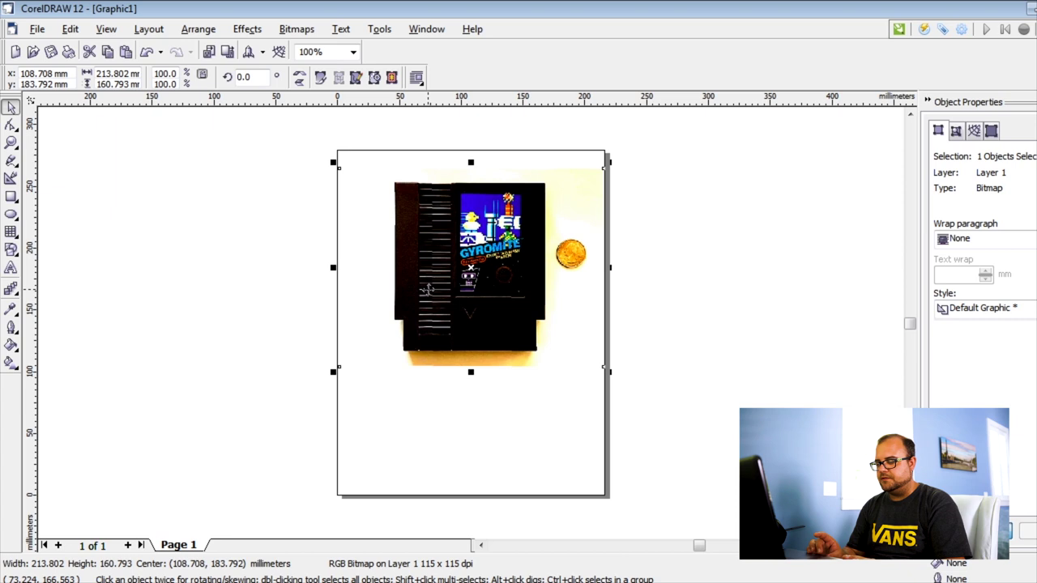
right_click(427, 275)
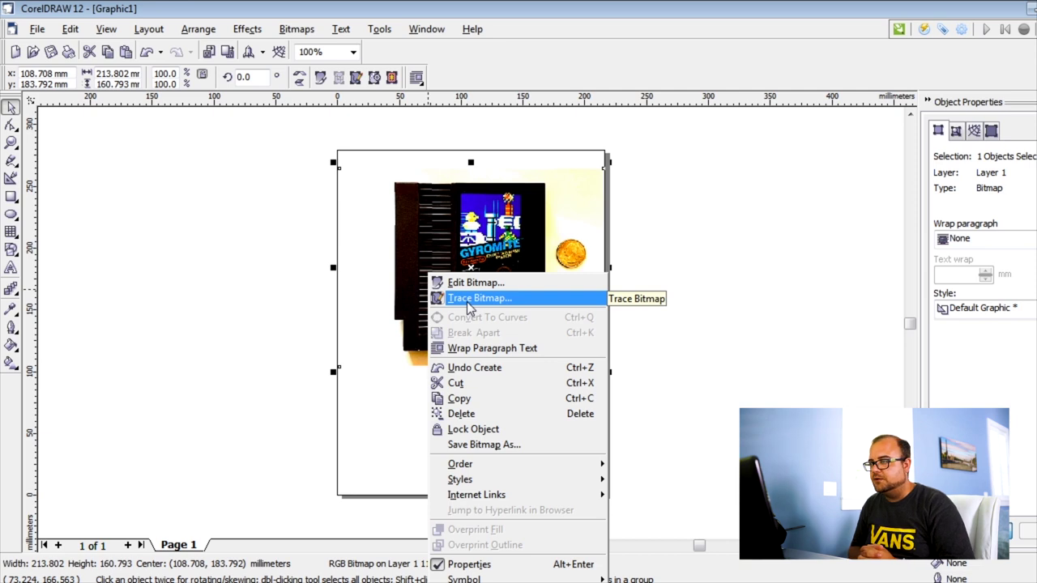
left_click(468, 301)
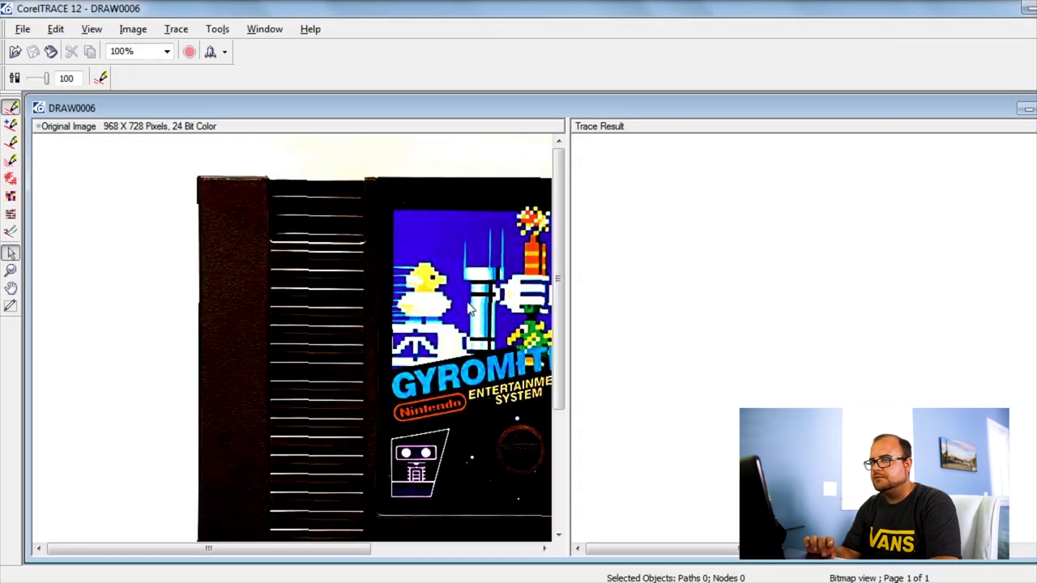
Zoom the CorelTRACE view out to 50% to see the whole cartridge
left_click(11, 271)
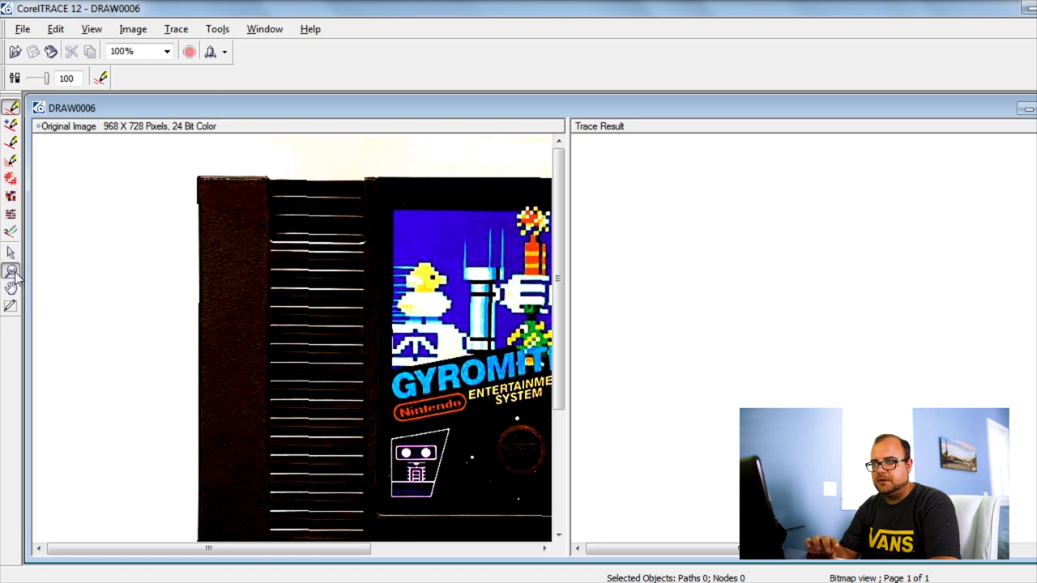
right_click(389, 380)
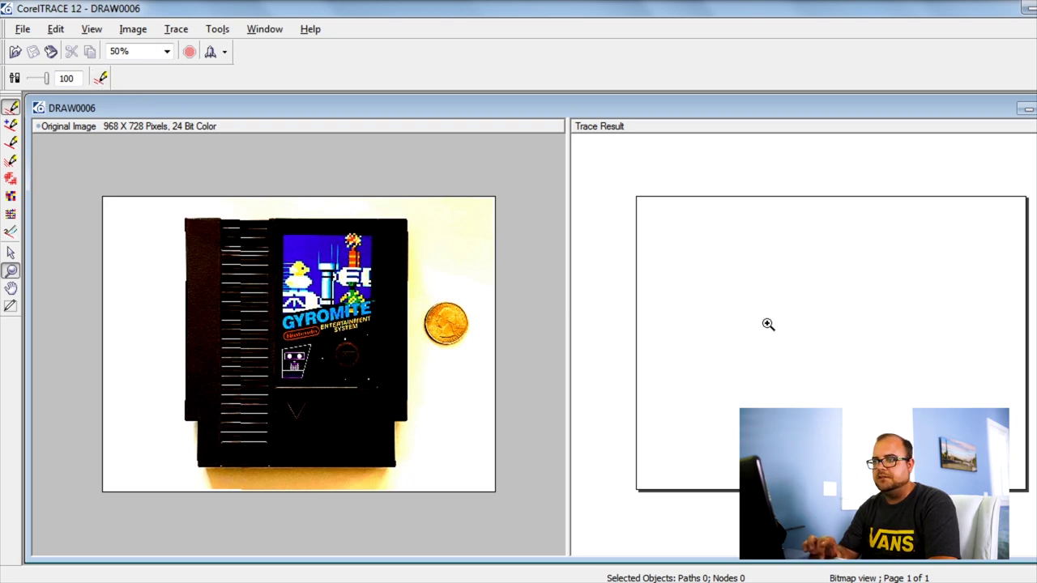
Run Do Trace with the current settings, producing 24,433 objects
left_click(104, 78)
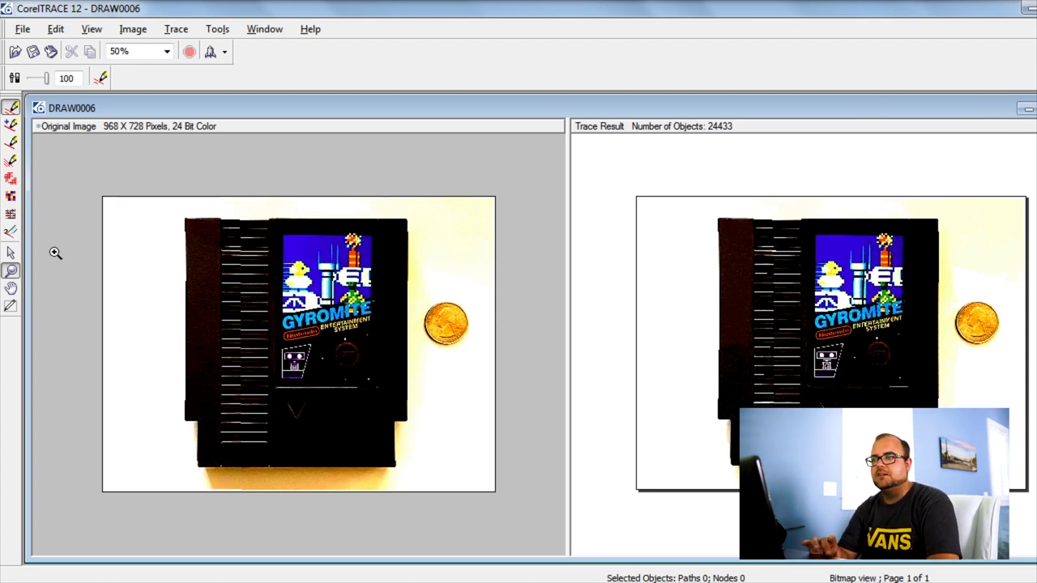
Set an Advanced Outline trace with the Silhouette preset, High noise filter and 256 maximum colours
left_click(12, 126)
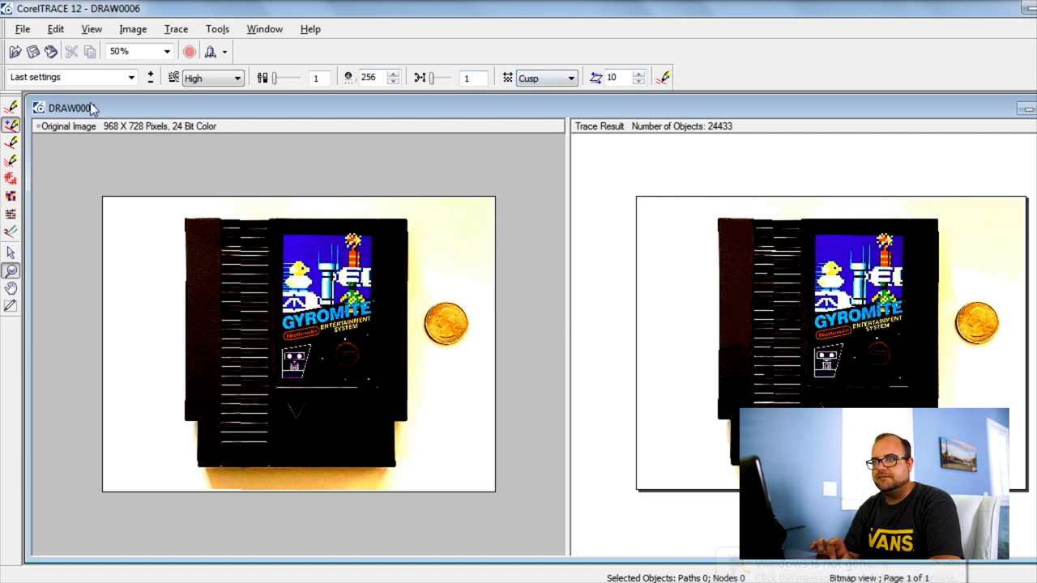
left_click(130, 79)
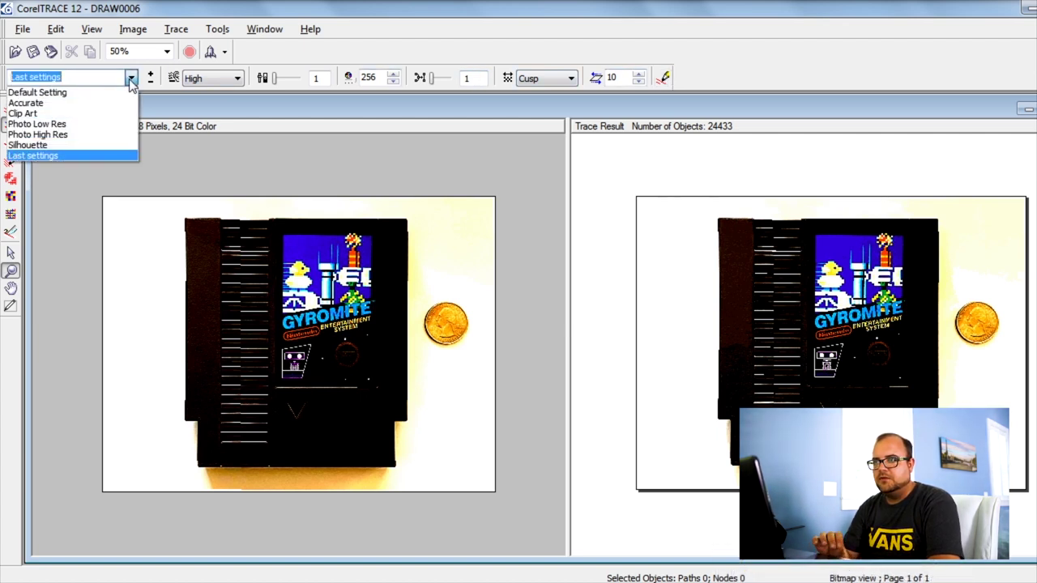
left_click(105, 148)
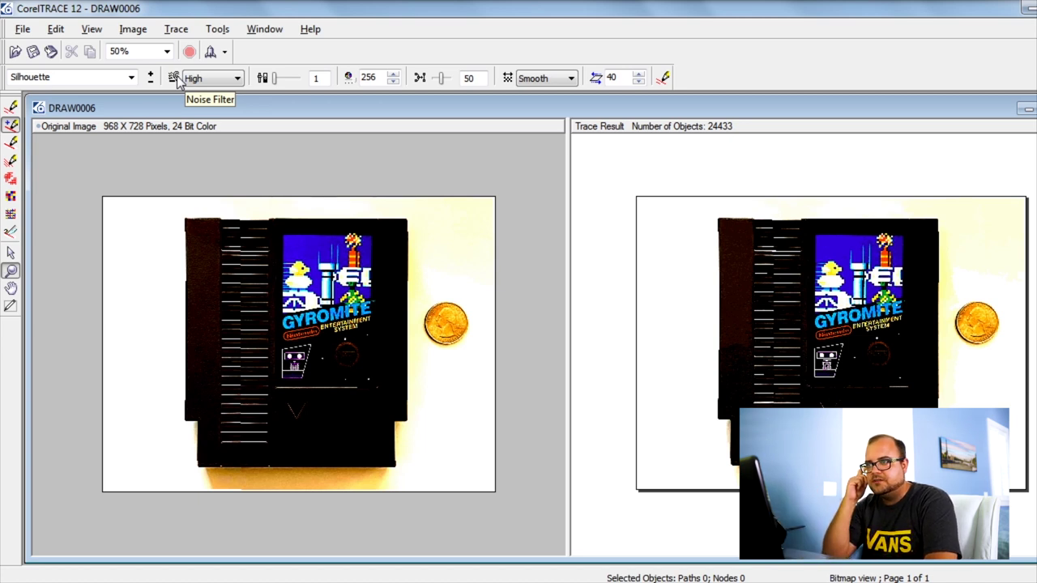
left_click(208, 79)
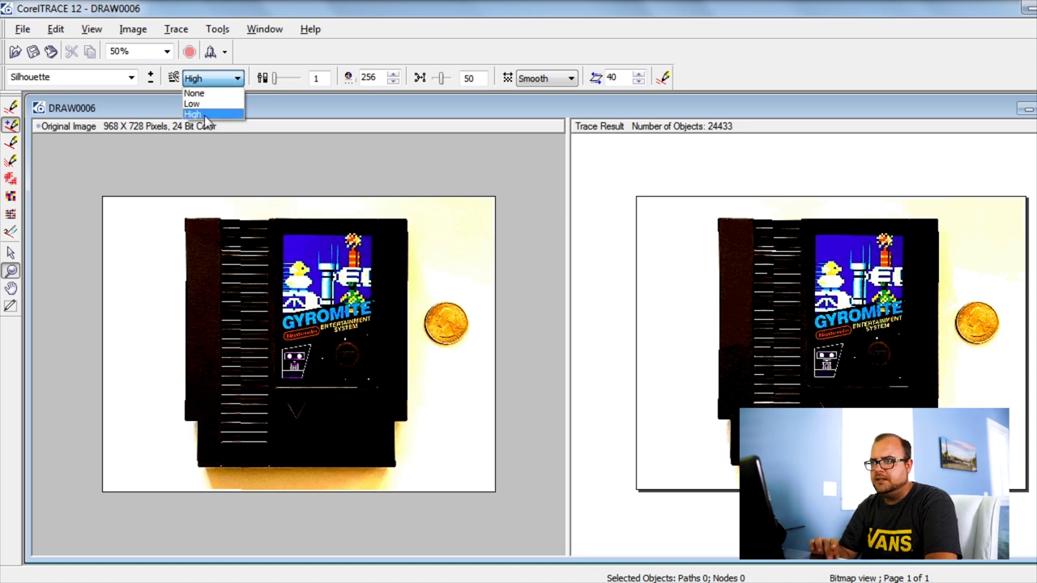
left_click(203, 113)
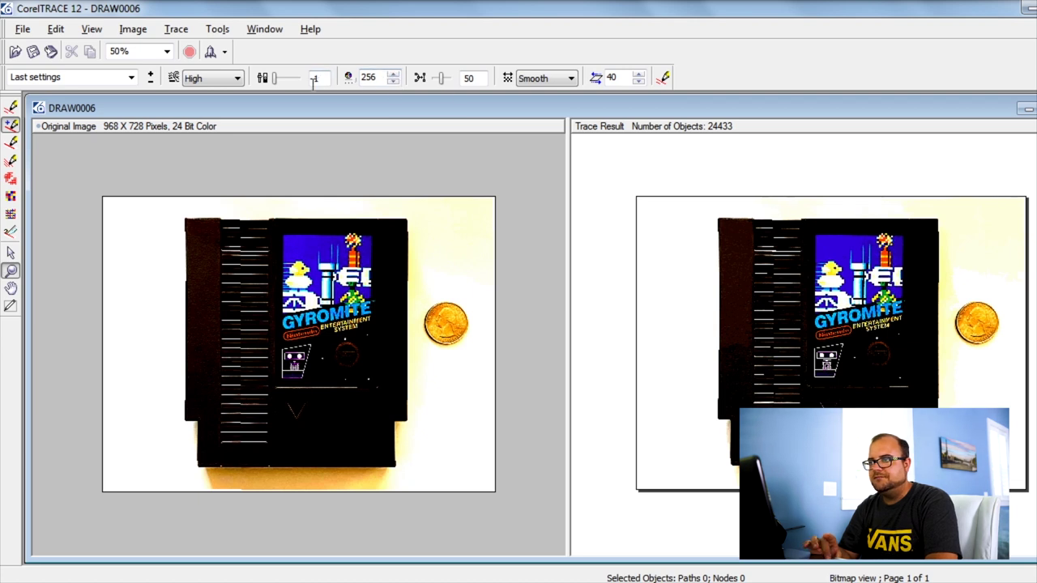
left_click(392, 74)
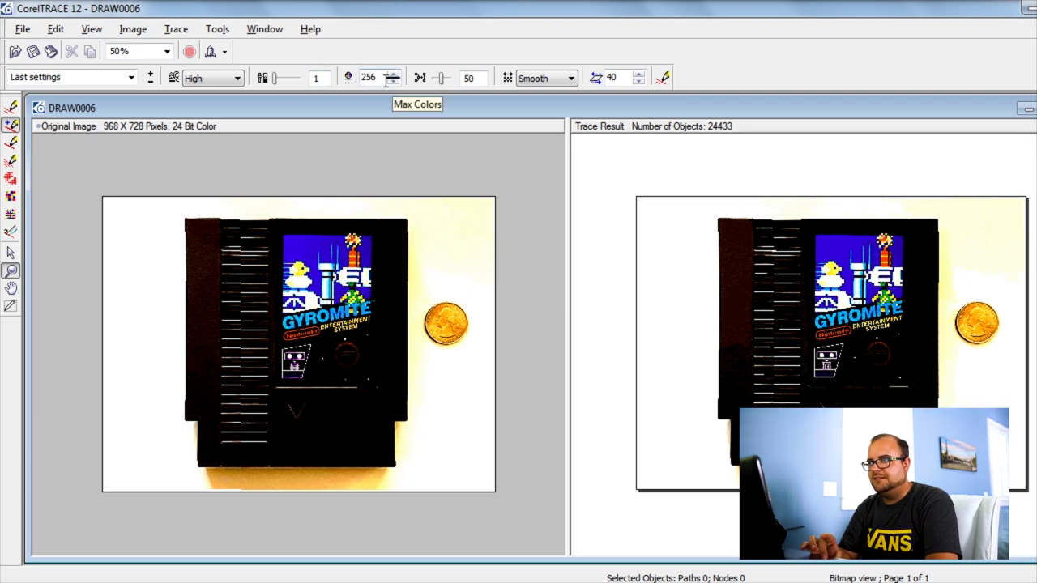
Rerun the trace with the new outline settings, producing a simplified 35-object silhouette
left_click(664, 78)
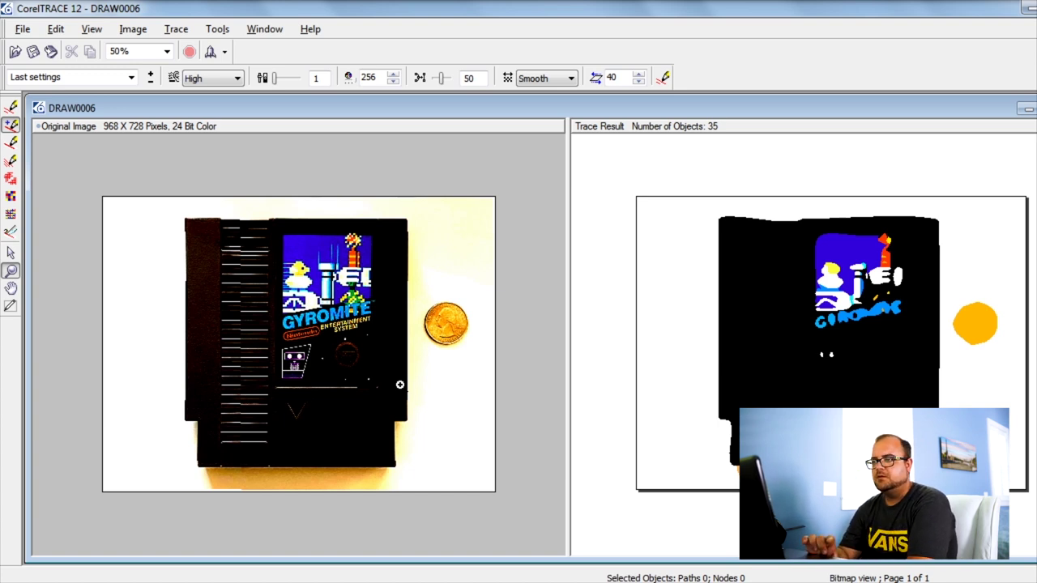
Convert the original cartridge image to black and white, moving the dialog off the preview
left_click(148, 34)
mouse_move(178, 71)
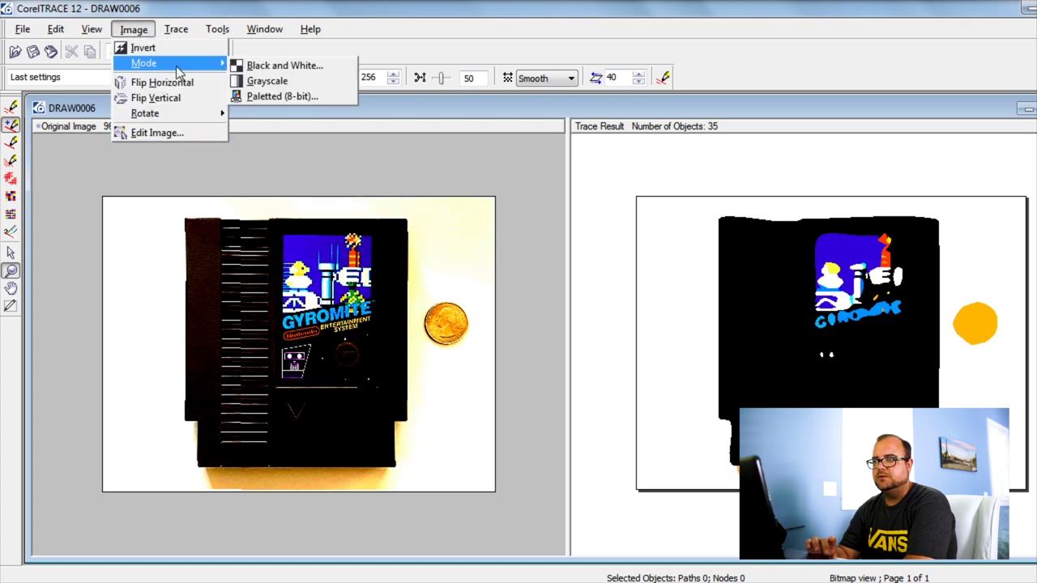
left_click(261, 66)
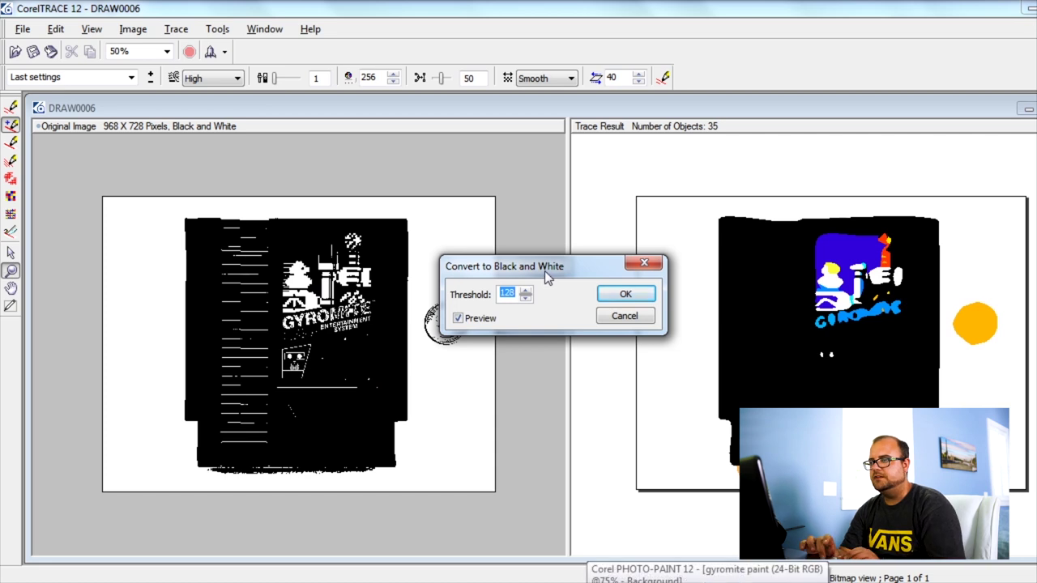
left_click_drag(544, 271, 465, 132)
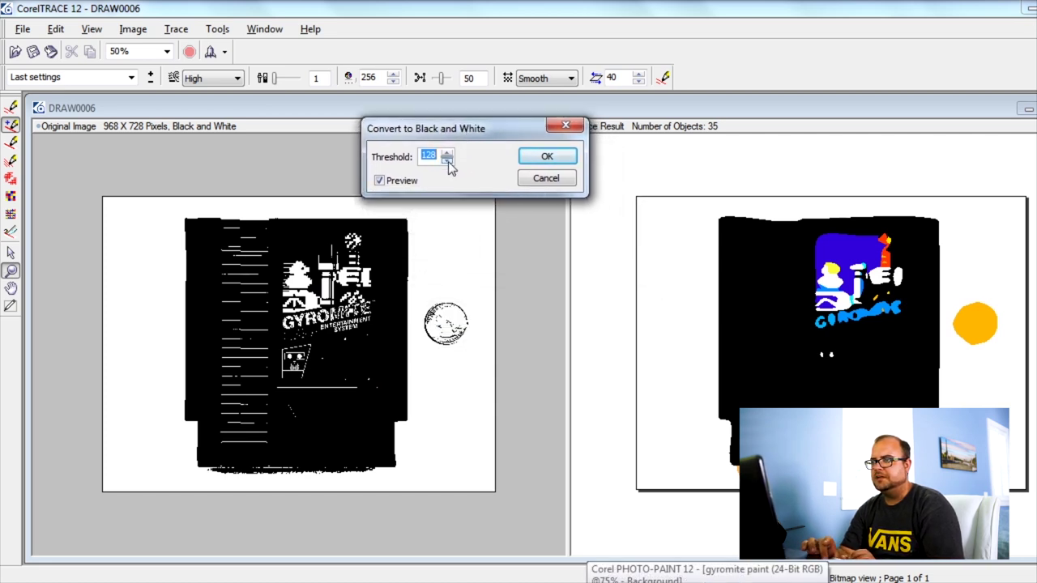
Lower the black-and-white threshold from 128 to 71
left_click(447, 160)
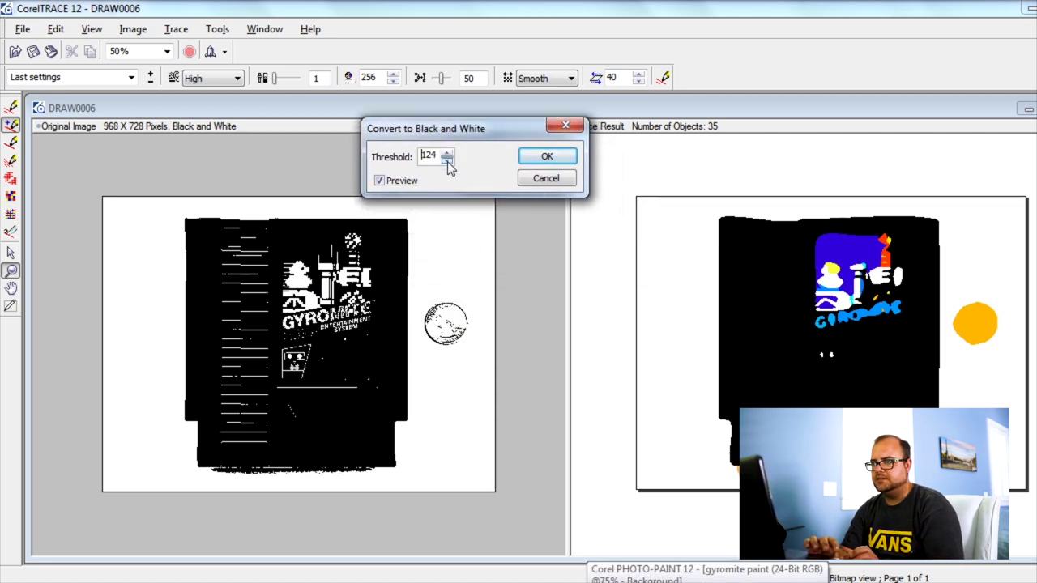
left_click(447, 160)
left_click(447, 160)
left_click(447, 160)
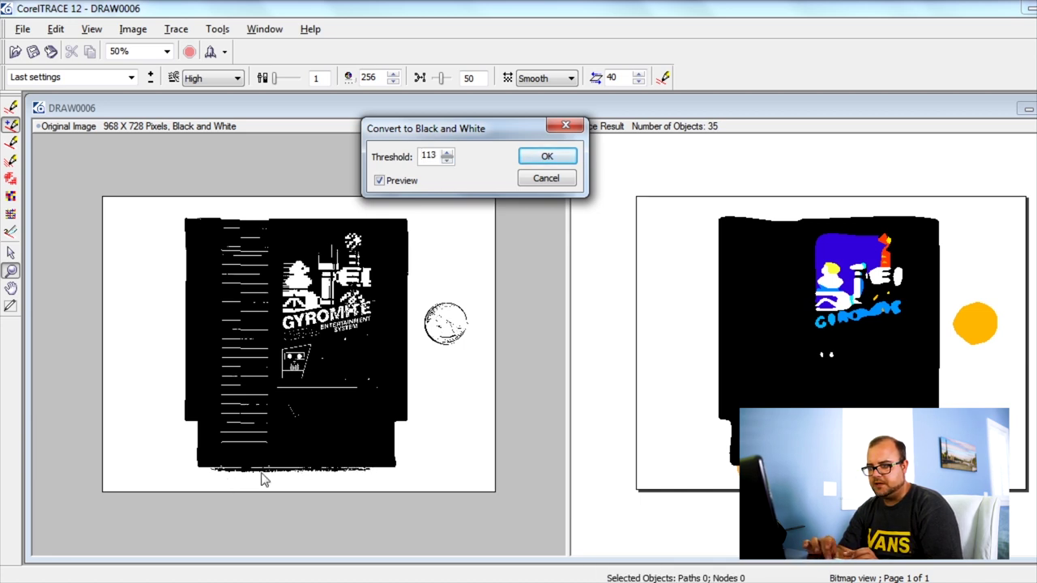
left_click(447, 161)
left_click(447, 161)
left_click(448, 160)
left_click(447, 161)
left_click(447, 161)
left_click(447, 160)
left_click(447, 160)
left_click(447, 161)
left_click(447, 160)
left_click(447, 160)
left_click(447, 160)
left_click(447, 160)
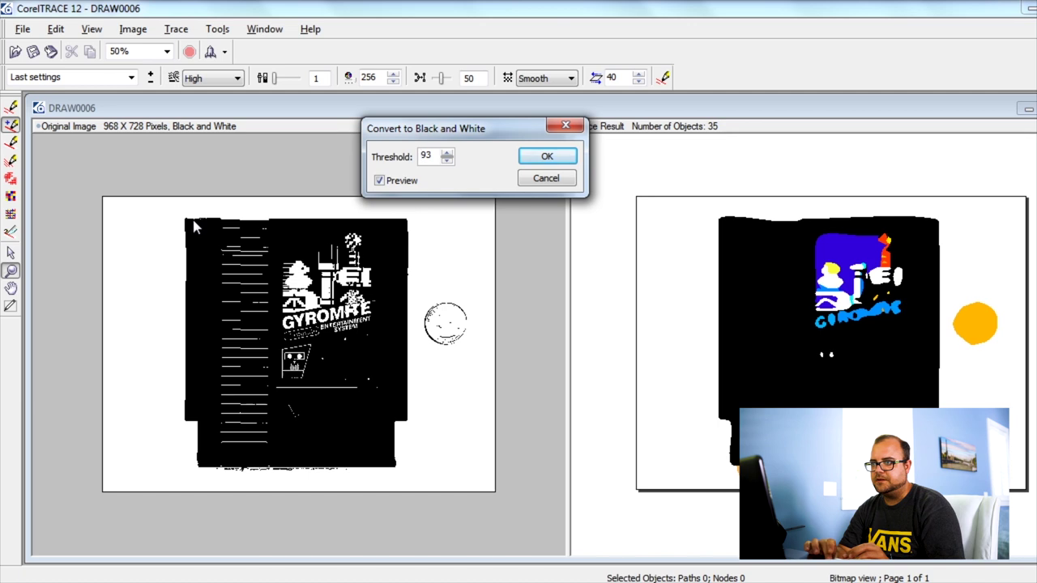
left_click(447, 160)
left_click(448, 161)
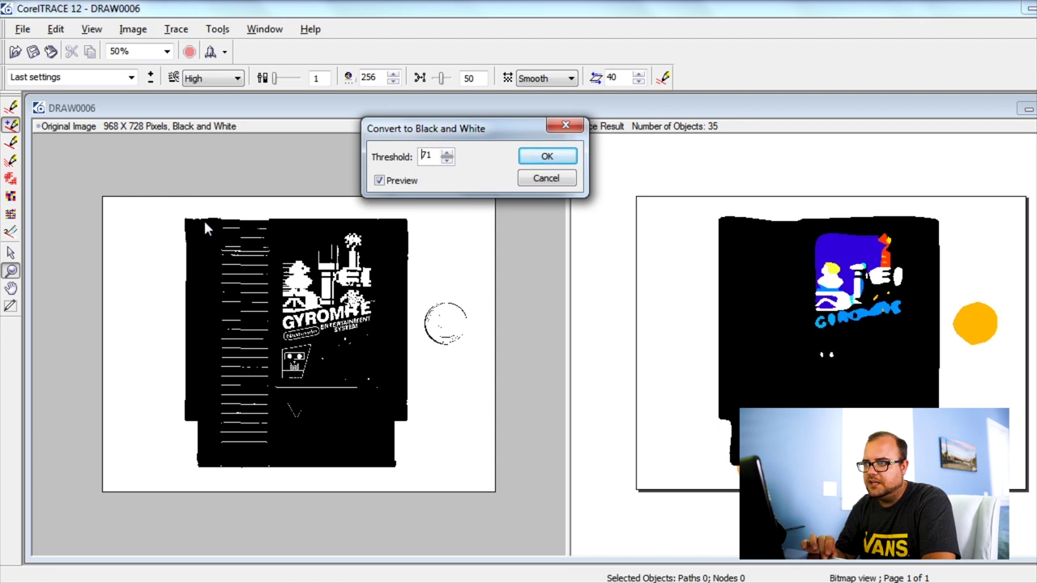
Apply the black-and-white conversion and change node reduction from 50 to 1
left_click(544, 159)
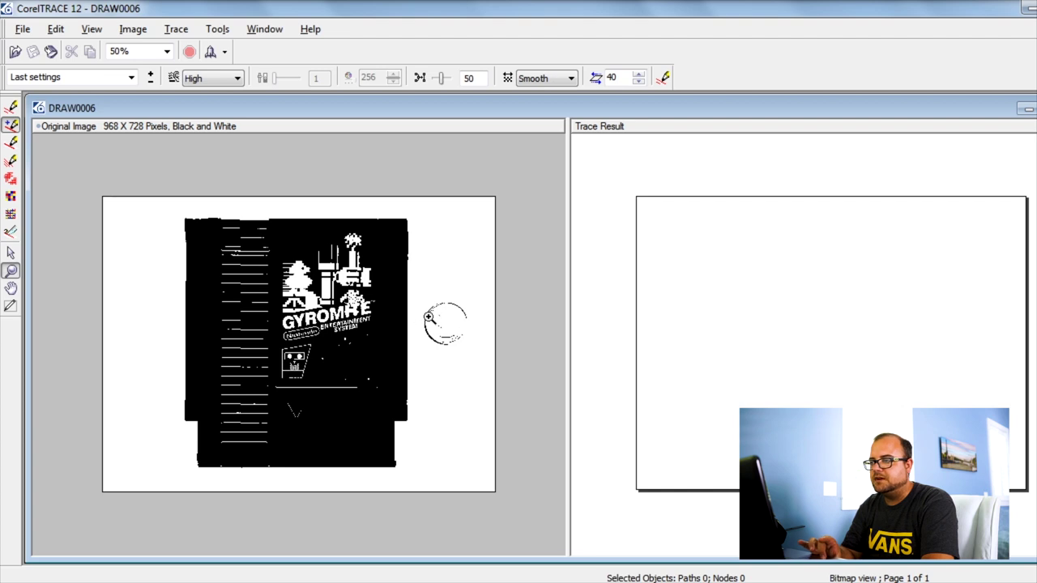
double_click(469, 78)
type("1")
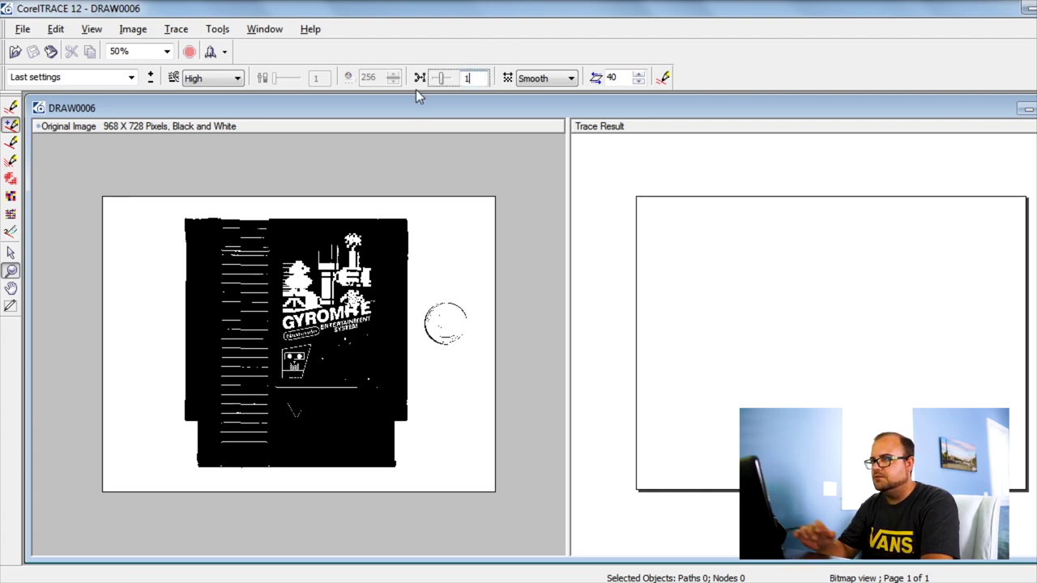
Switch the trace to cusp nodes and rerun it, yielding a 12-object silhouette
left_click(542, 81)
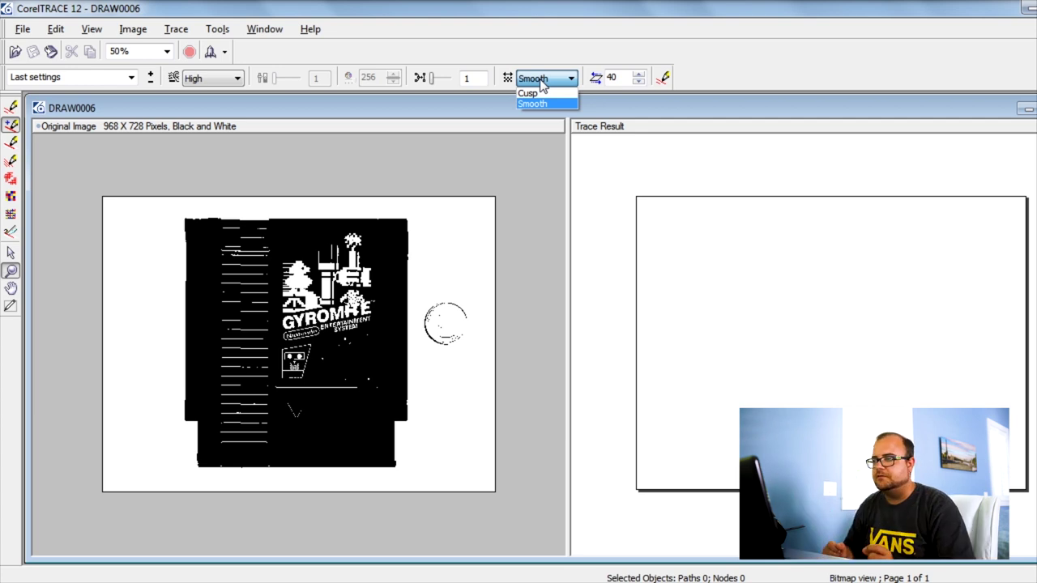
left_click(527, 93)
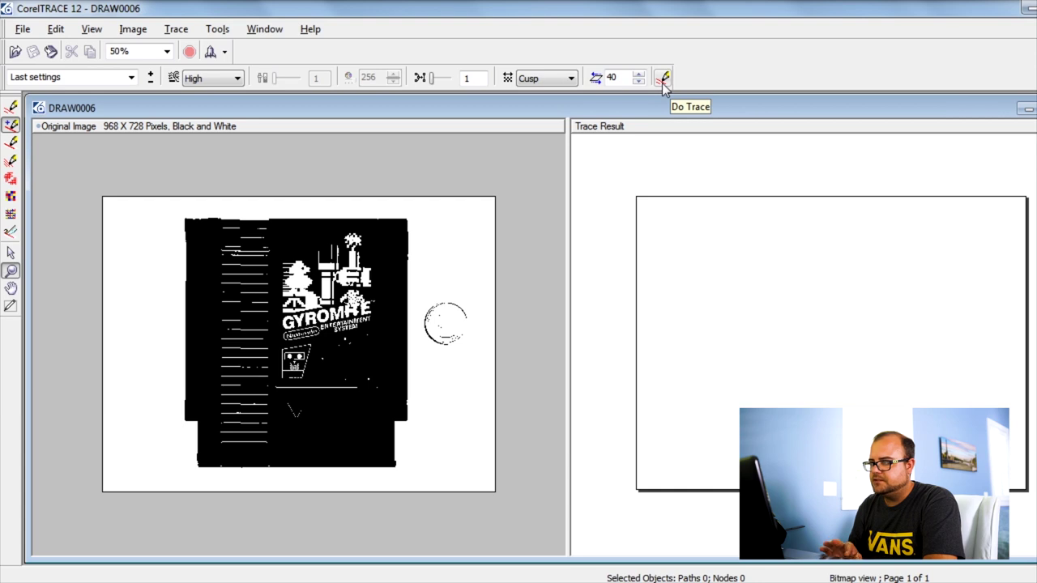
left_click(662, 81)
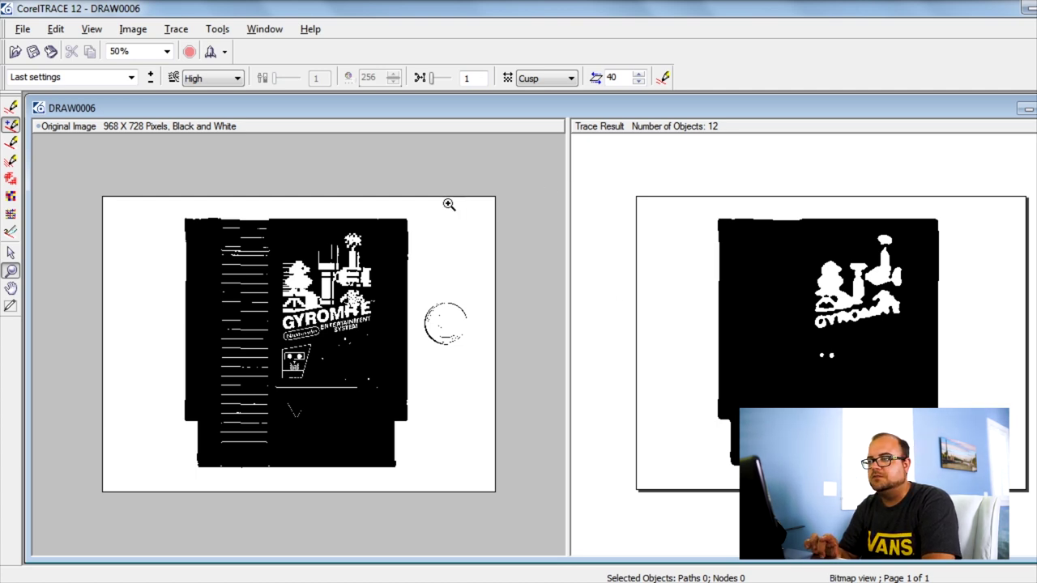
Save the trace result as the vector file 'Gyromite traced less nodes' on the Desktop
left_click(24, 31)
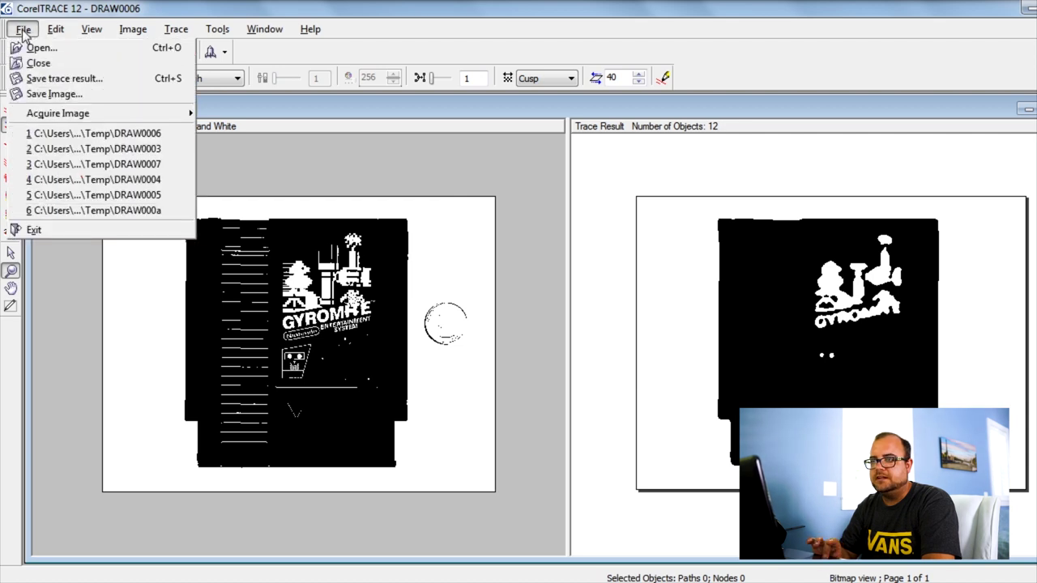
left_click(34, 81)
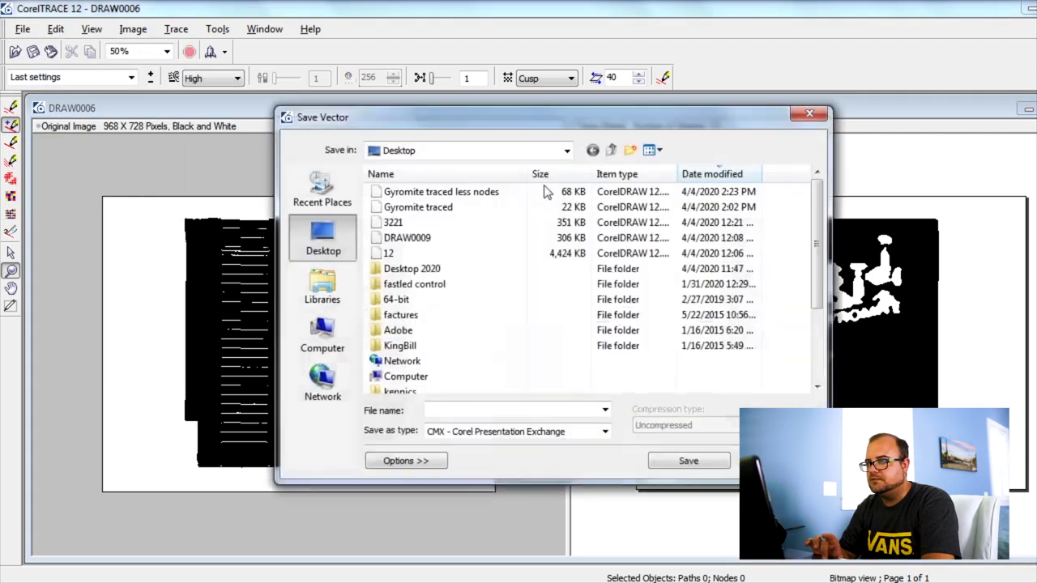
left_click(479, 199)
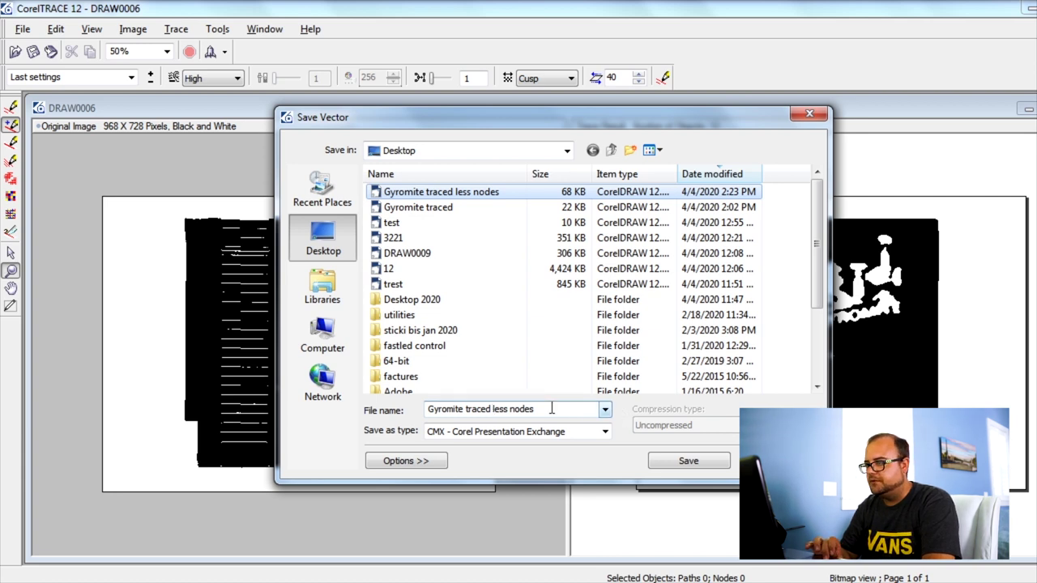
left_click(717, 467)
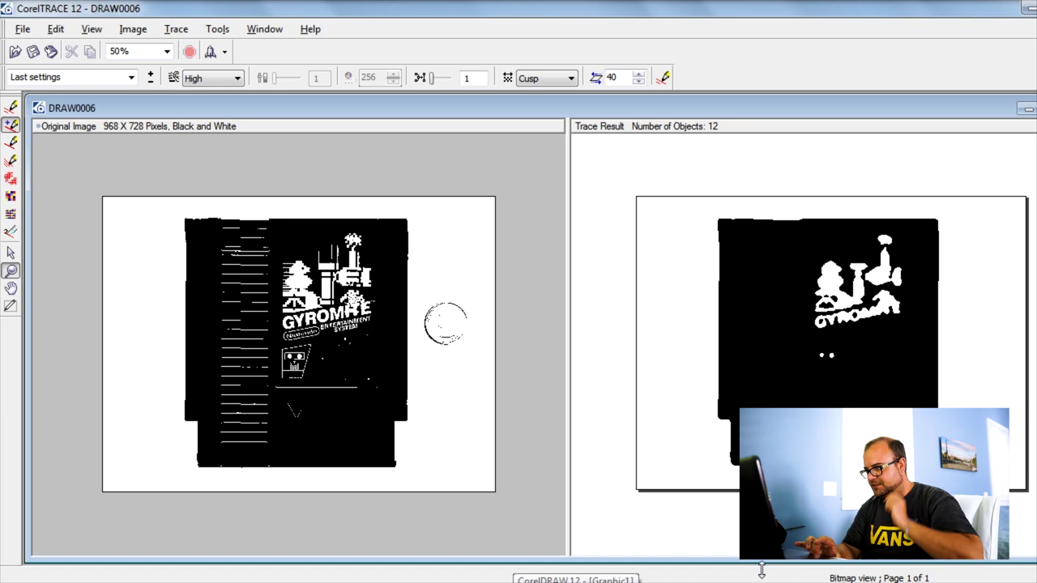
Back in CorelDRAW, delete the imported gyromite cartridge photo from the Graphic1 page
left_click(575, 582)
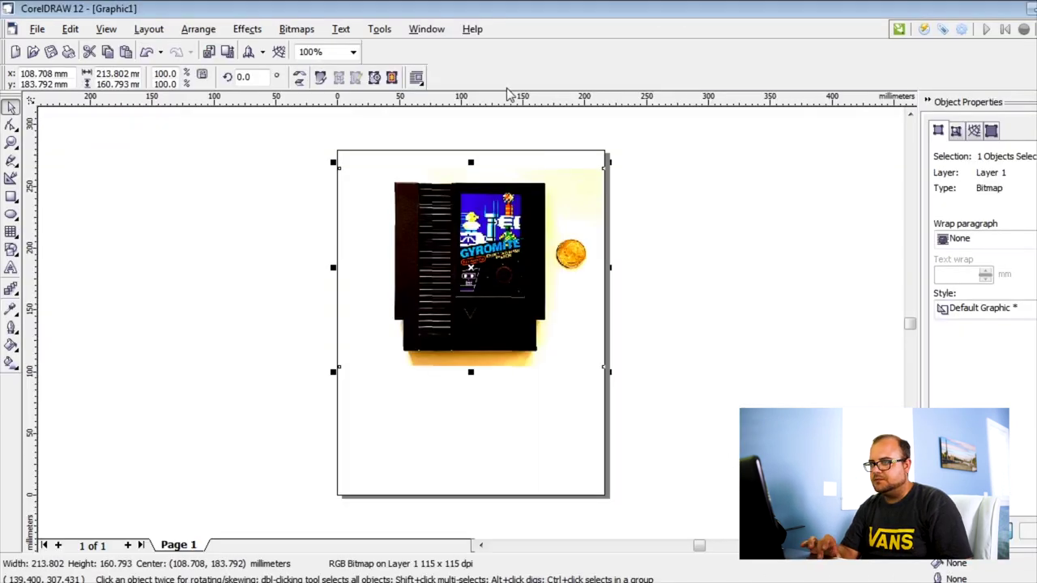
left_click(498, 264)
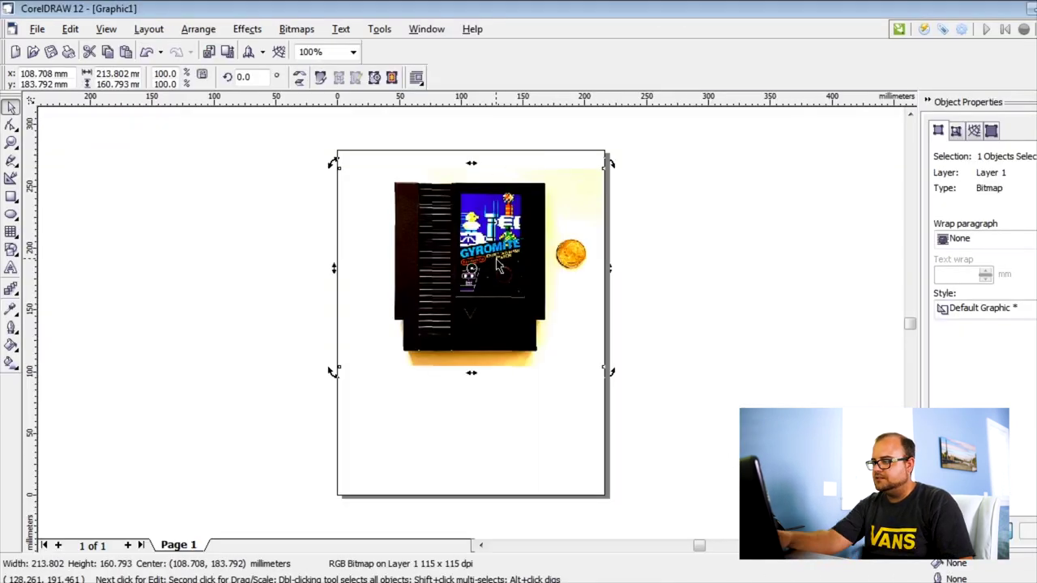
key("Delete")
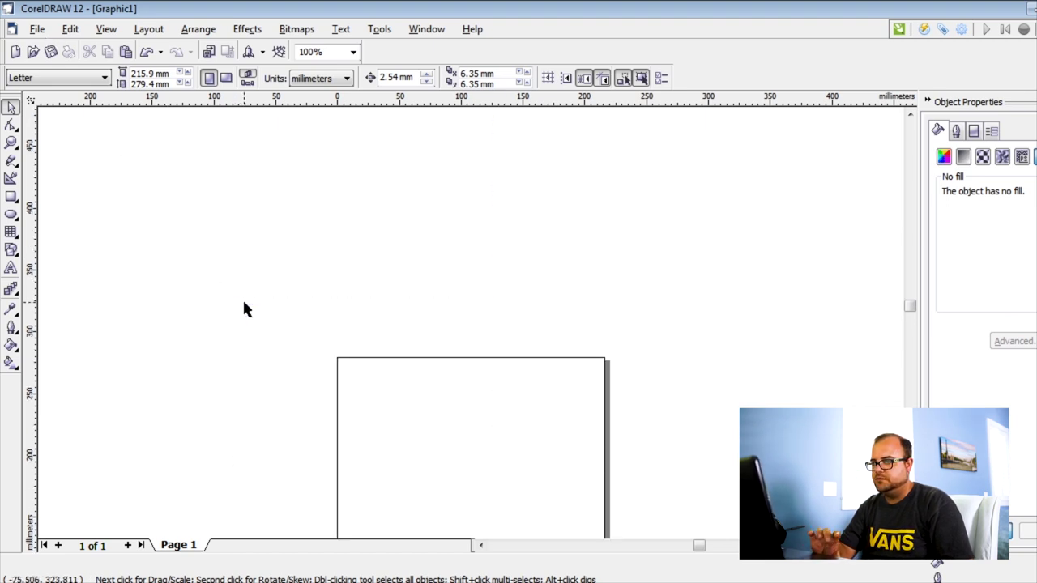
left_click(33, 29)
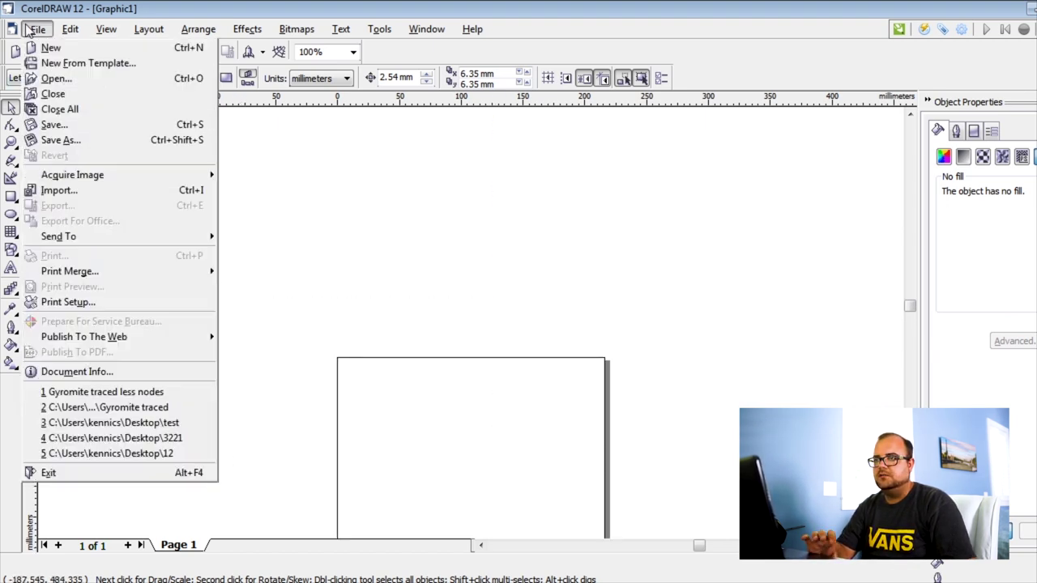
Open 'Gyromite traced less nodes.cmx' from the Desktop in CorelDRAW
left_click(55, 79)
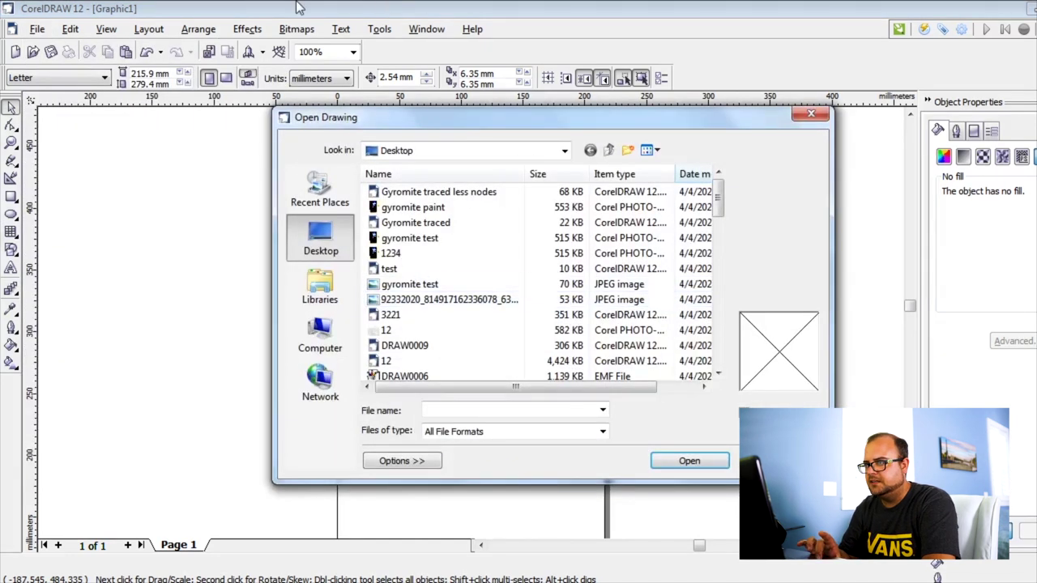
left_click(479, 196)
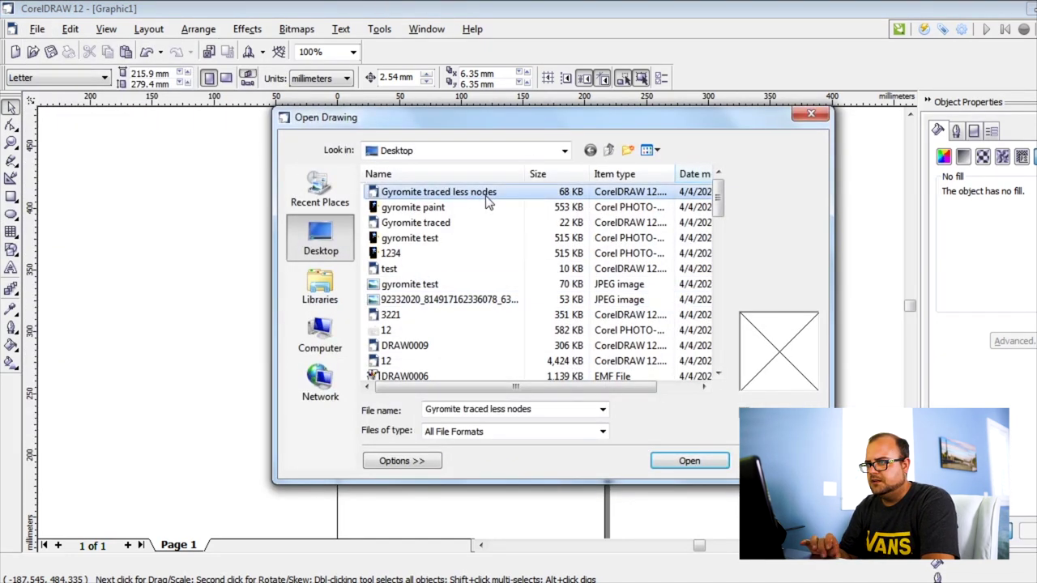
left_click(709, 460)
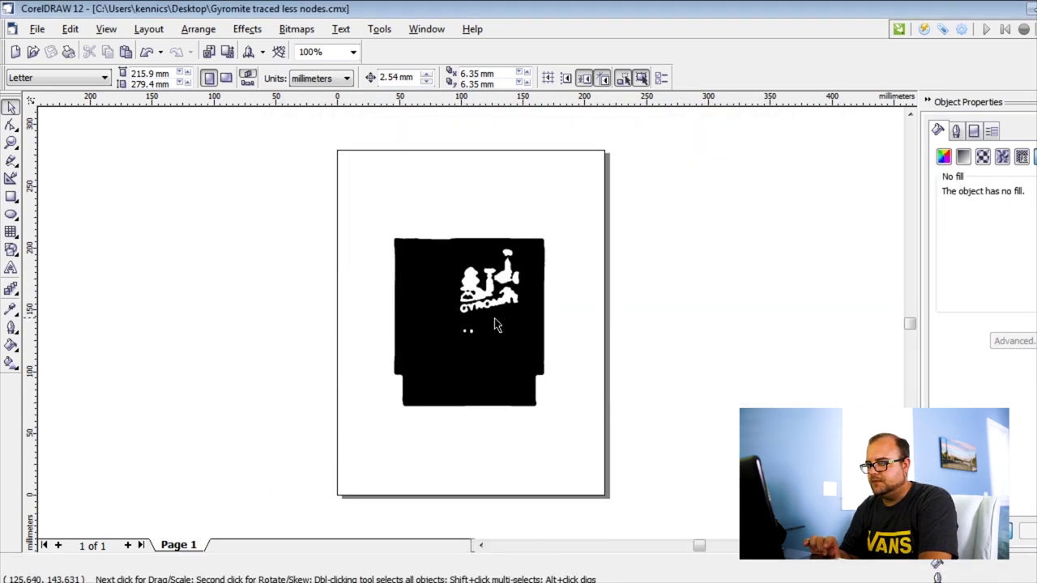
Ungroup the 12 traced objects and move the black cartridge body off the page to the left
left_click(491, 336)
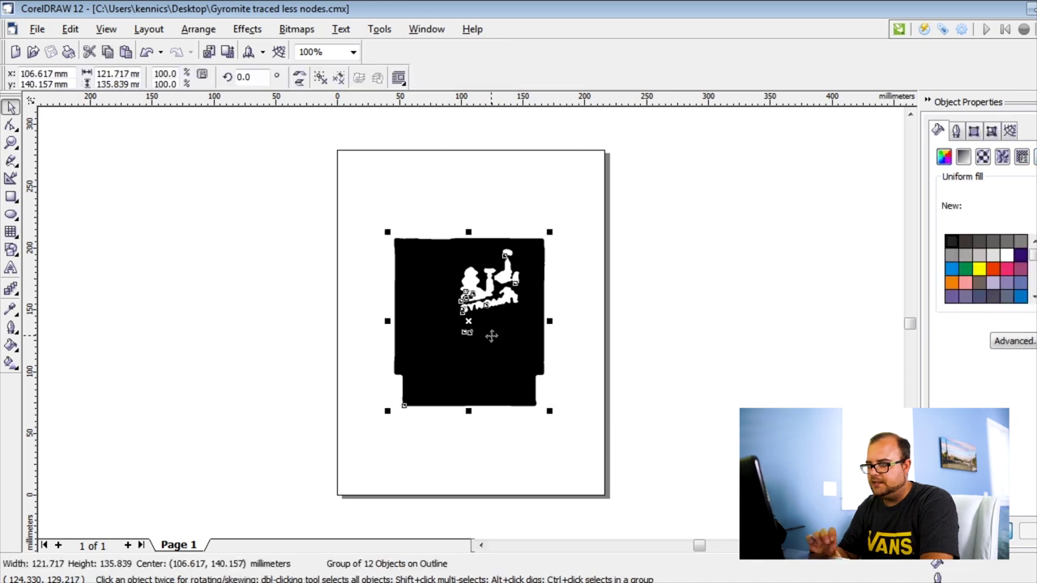
right_click(490, 337)
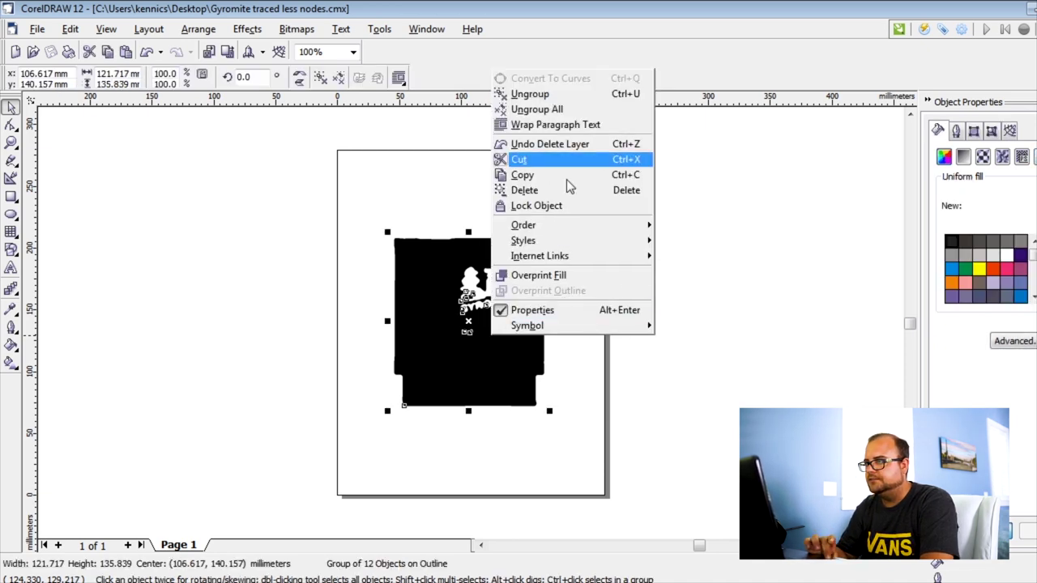
left_click(555, 96)
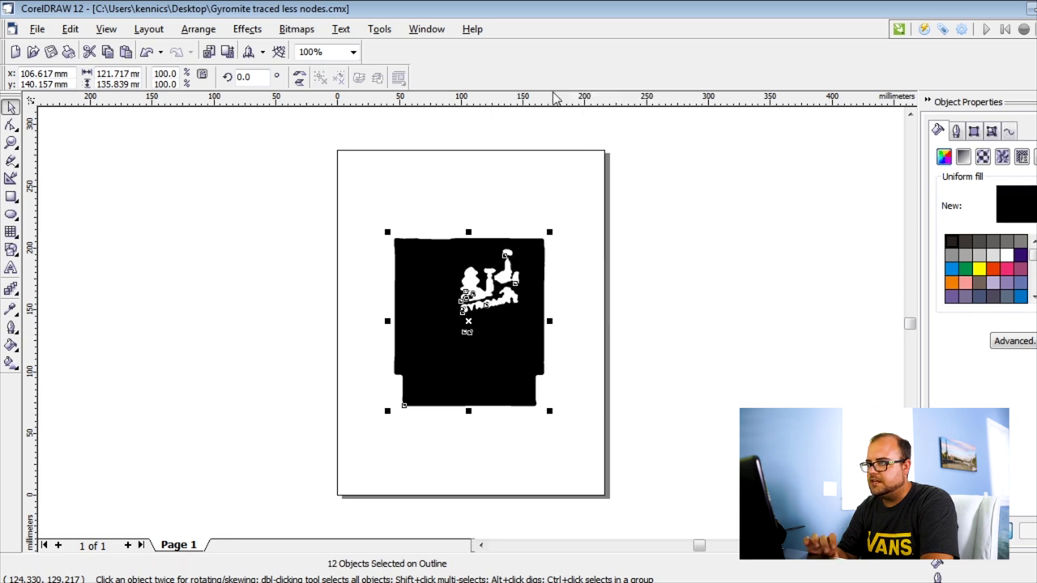
left_click(645, 312)
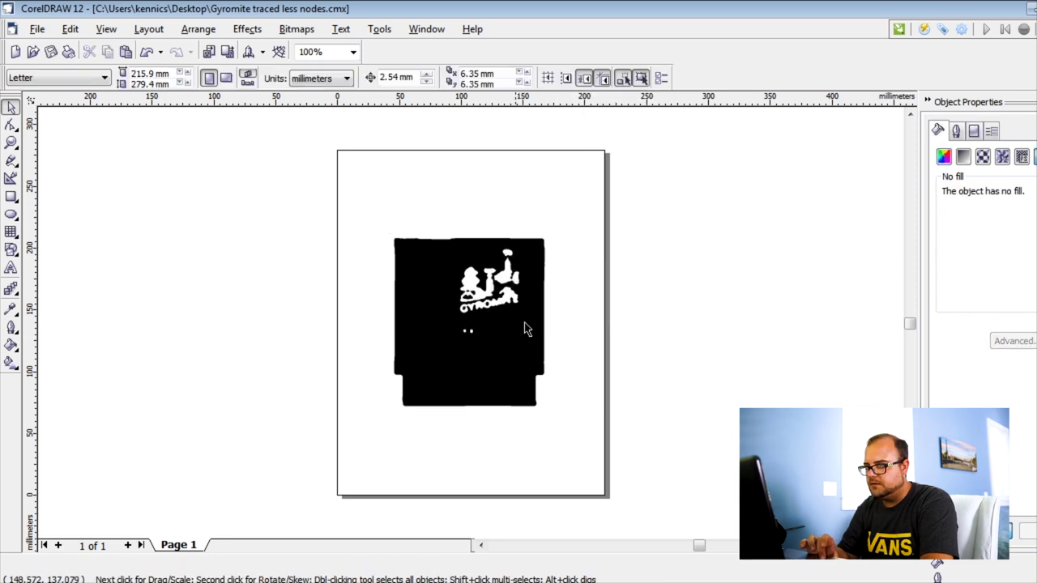
left_click(500, 356)
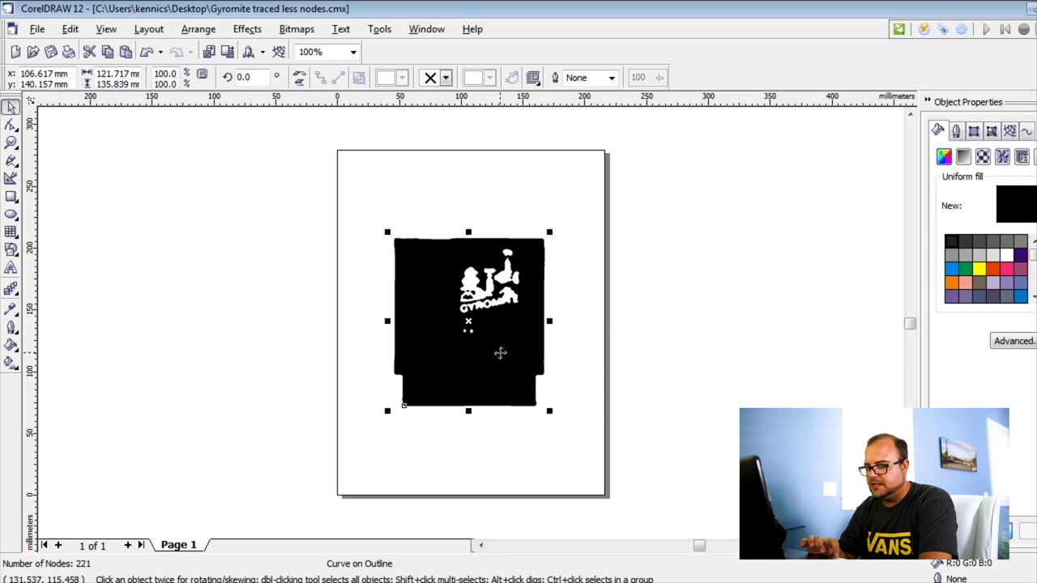
left_click_drag(501, 352, 280, 346)
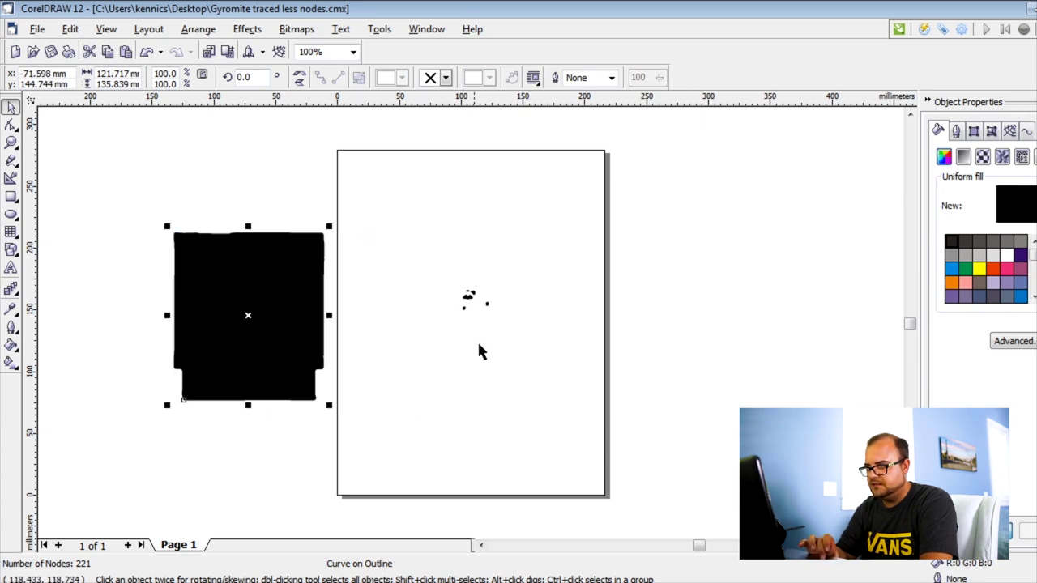
Delete the leftover logo pieces and bring the cartridge outline back onto the page, lower-left
left_click_drag(390, 219, 618, 447)
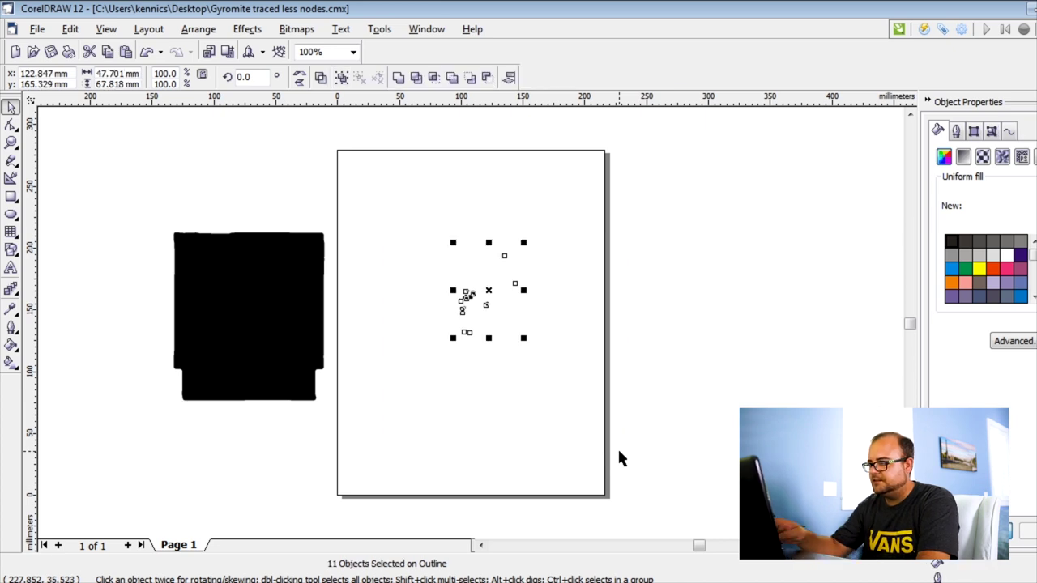
key("Delete")
left_click_drag(224, 268, 461, 259)
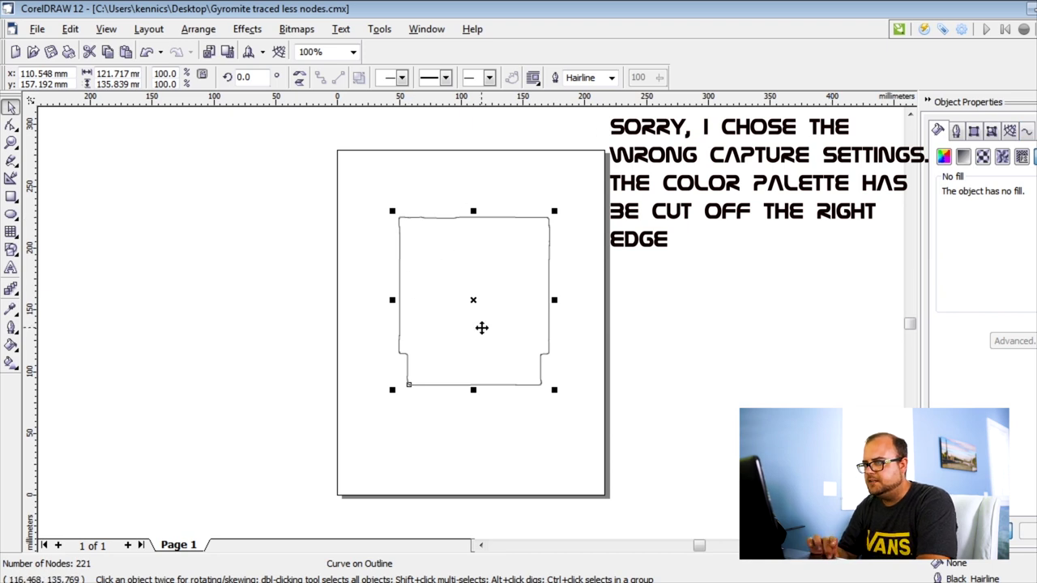
left_click_drag(467, 330, 438, 370)
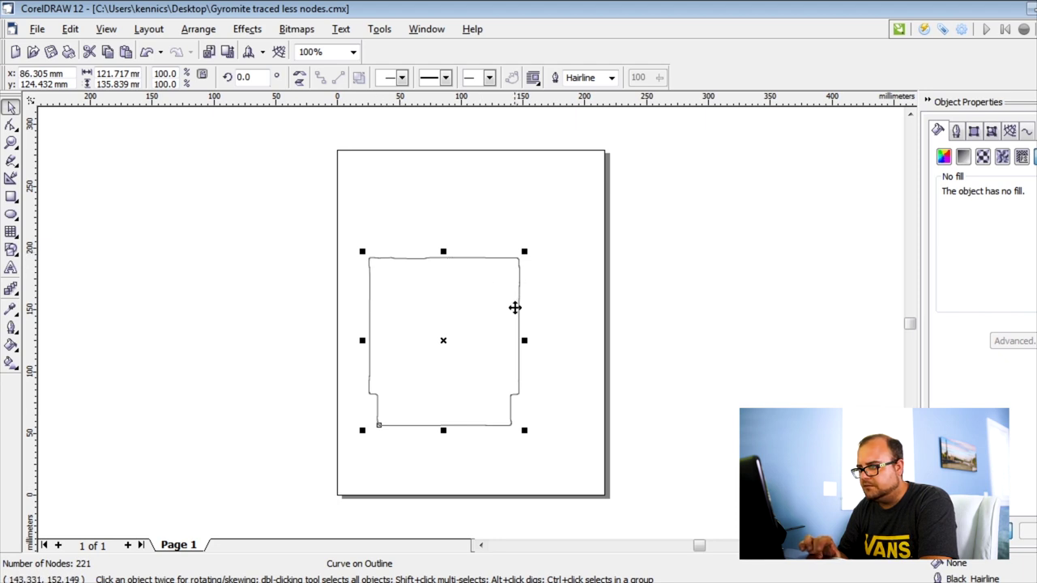
Zoom into the outline's top-left corner and select surplus nodes along the top edge with the Shape tool
left_click(295, 256)
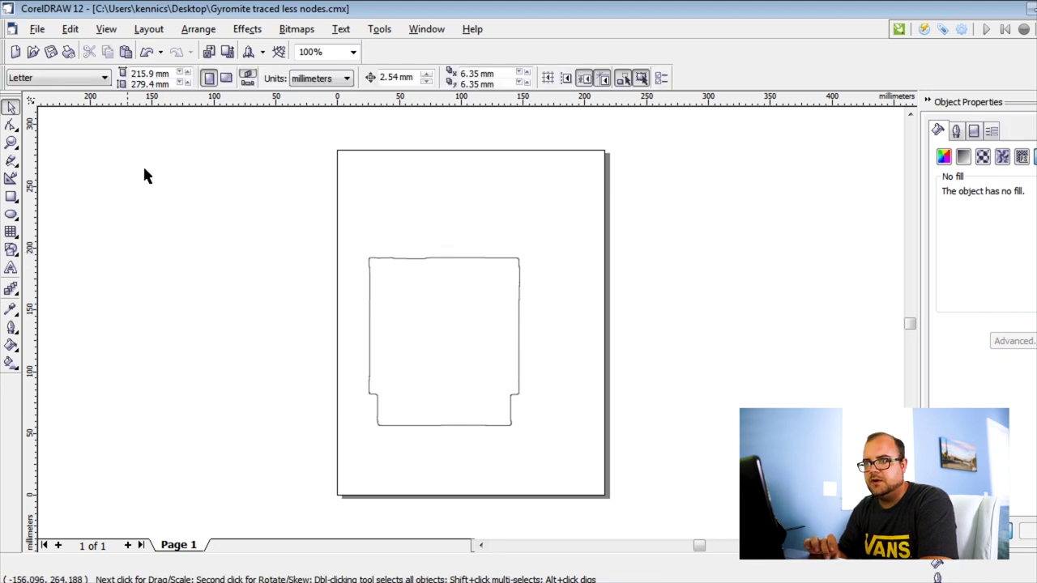
left_click(10, 143)
left_click_drag(353, 240, 437, 295)
left_click(11, 127)
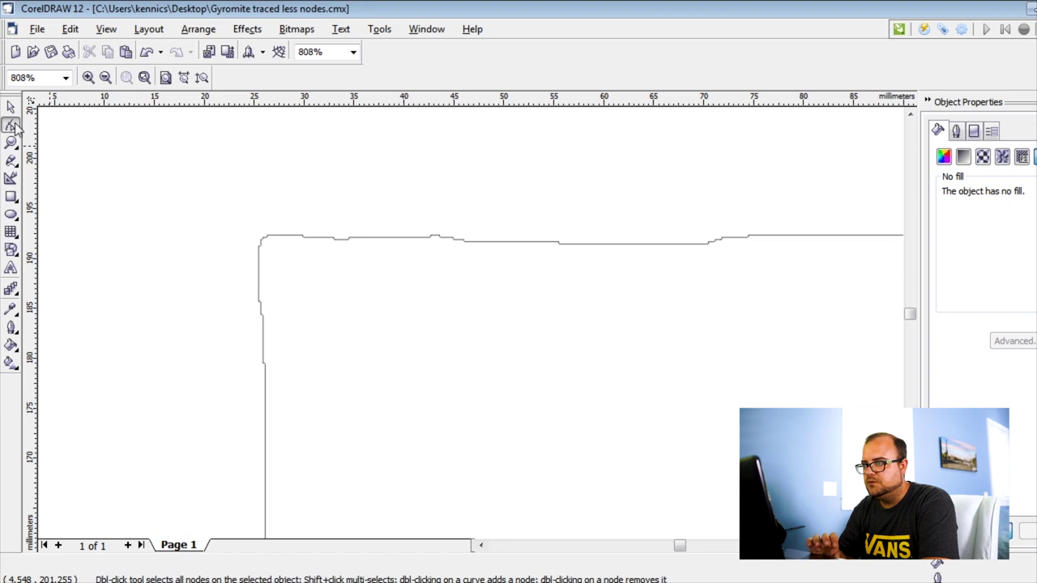
left_click(353, 238)
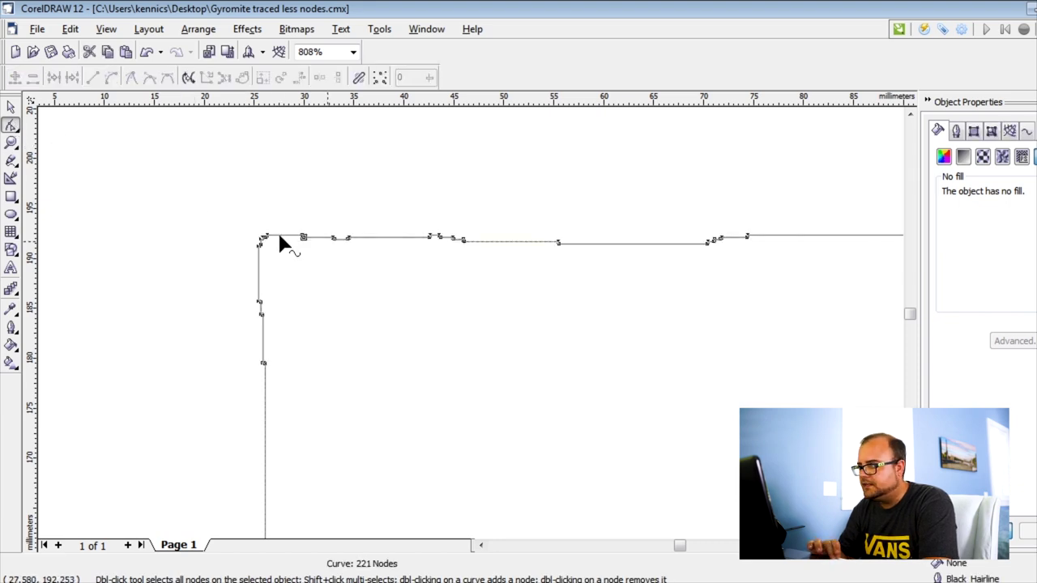
left_click_drag(773, 212, 281, 265)
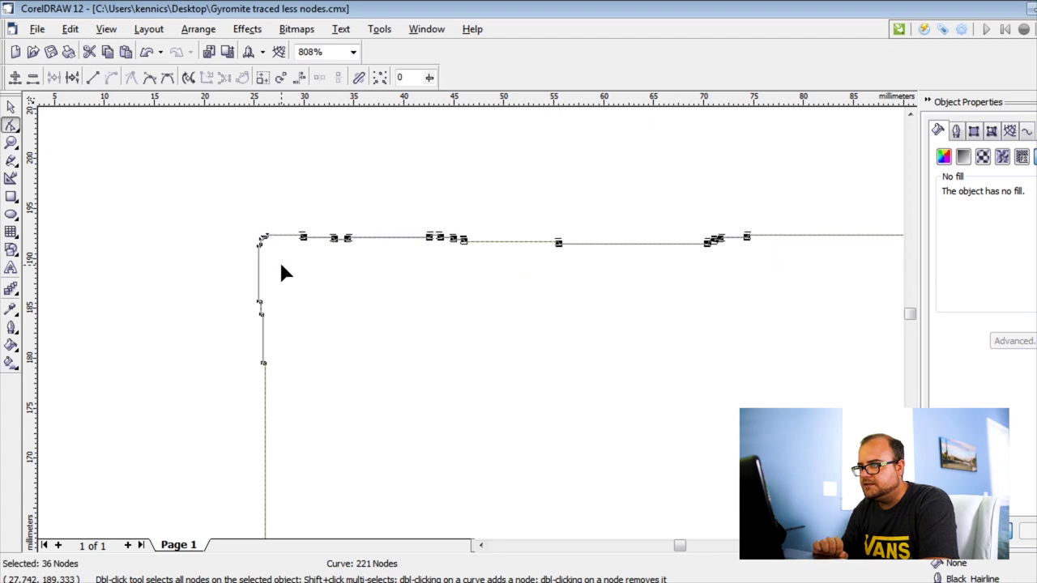
left_click(397, 306)
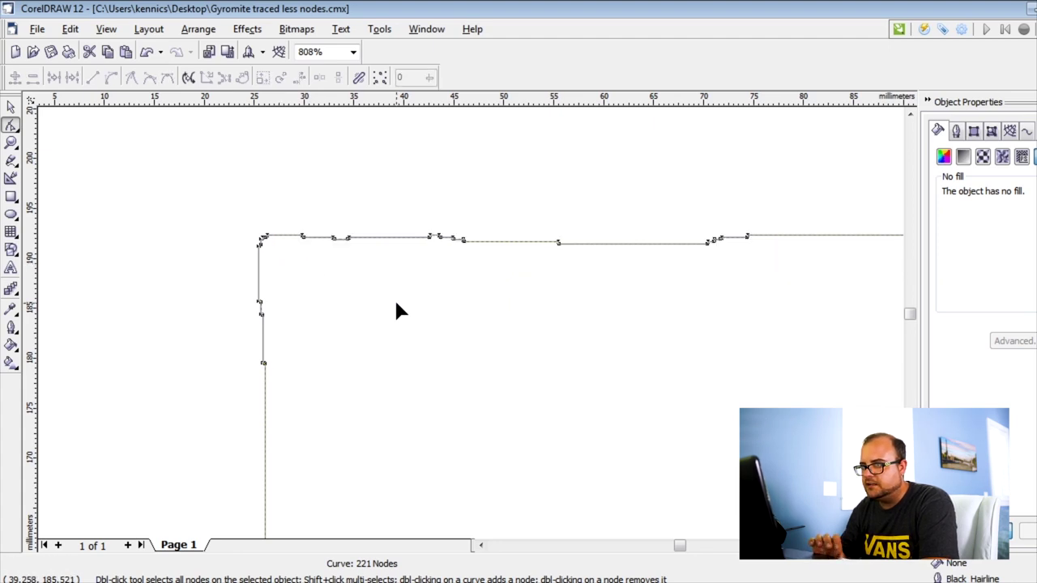
left_click(301, 236)
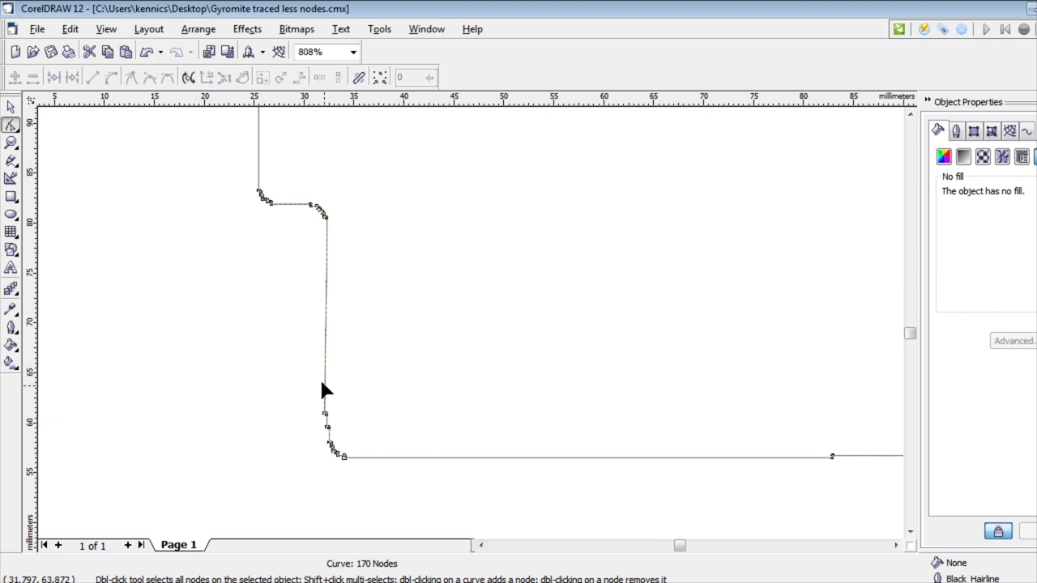
Delete six surplus nodes along the outline's bottom line
left_click(895, 546)
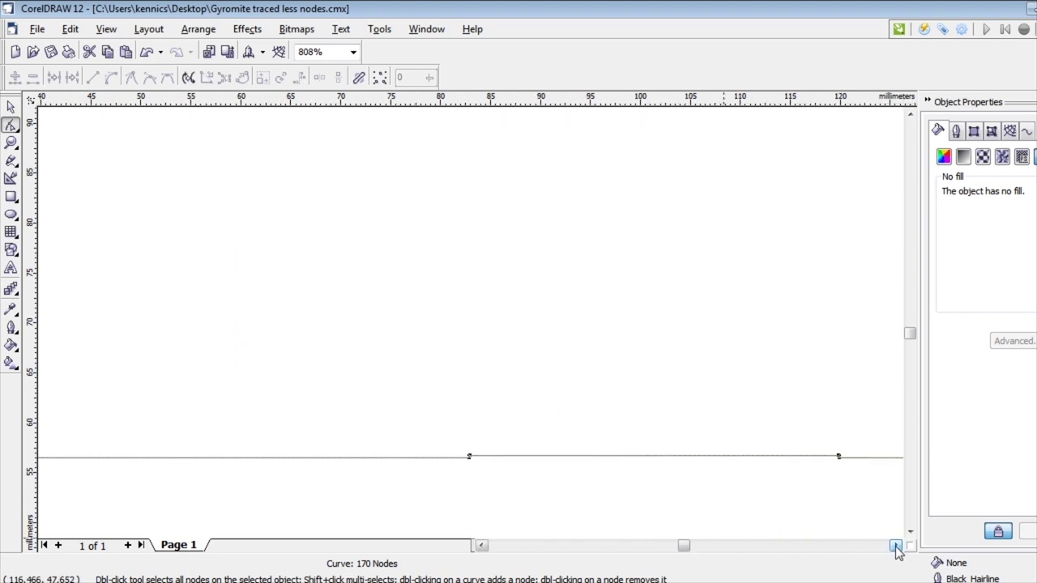
left_click_drag(235, 417, 704, 493)
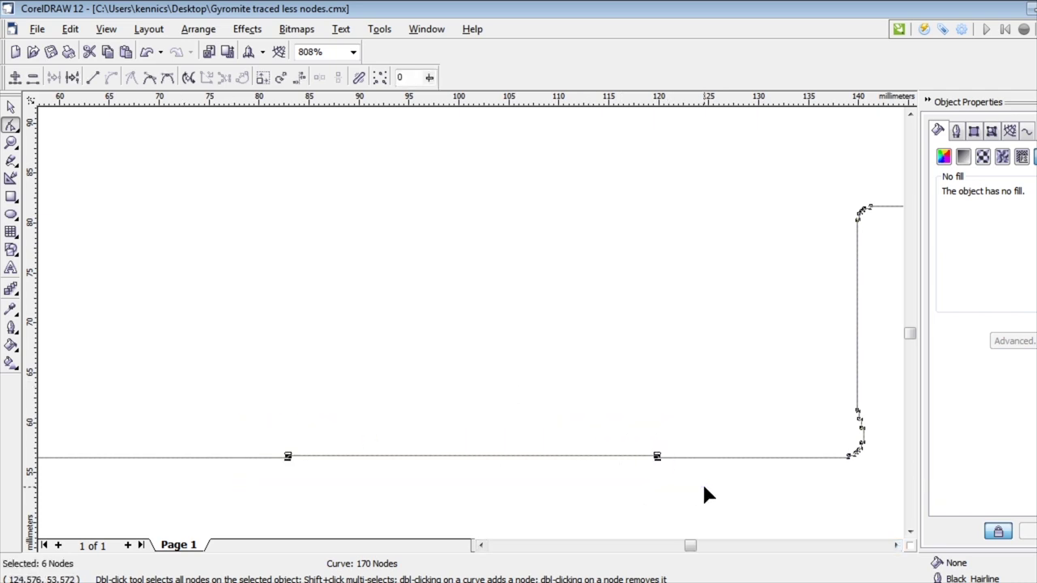
key("Delete")
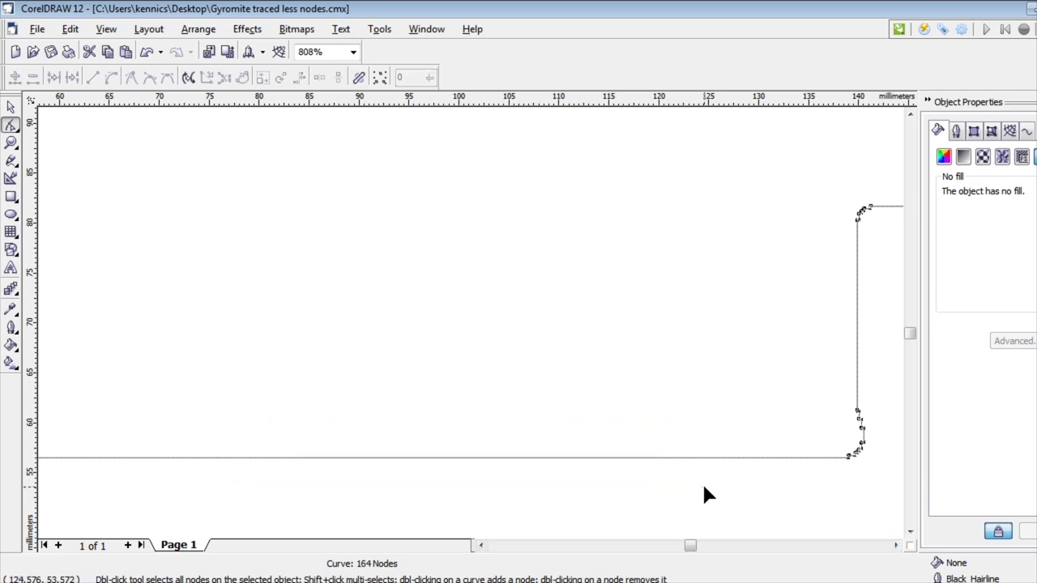
left_click(895, 546)
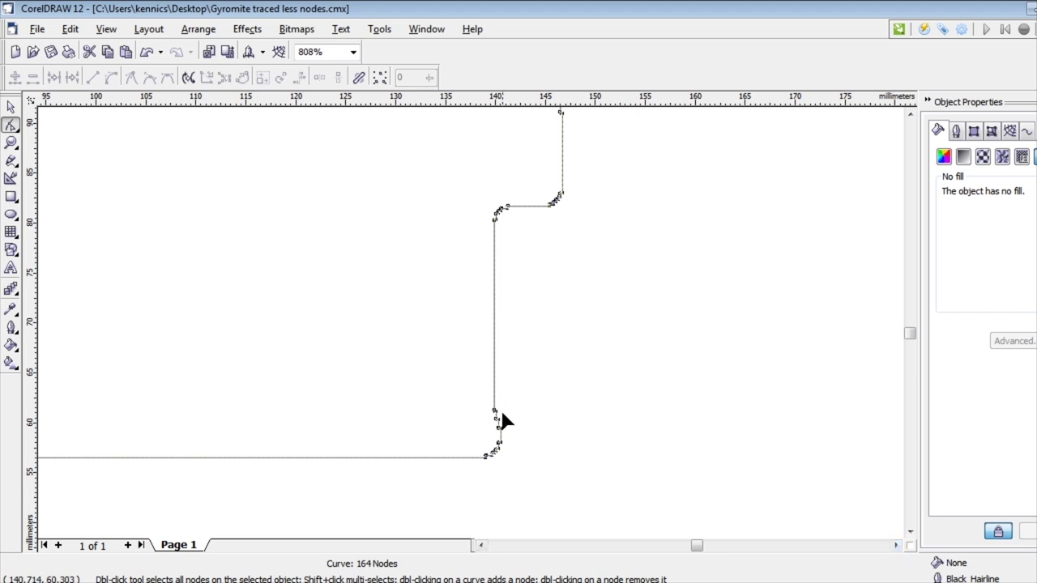
Zoom into the jagged lower-right corner and select two stray stair-step nodes with the Shape tool
left_click(10, 143)
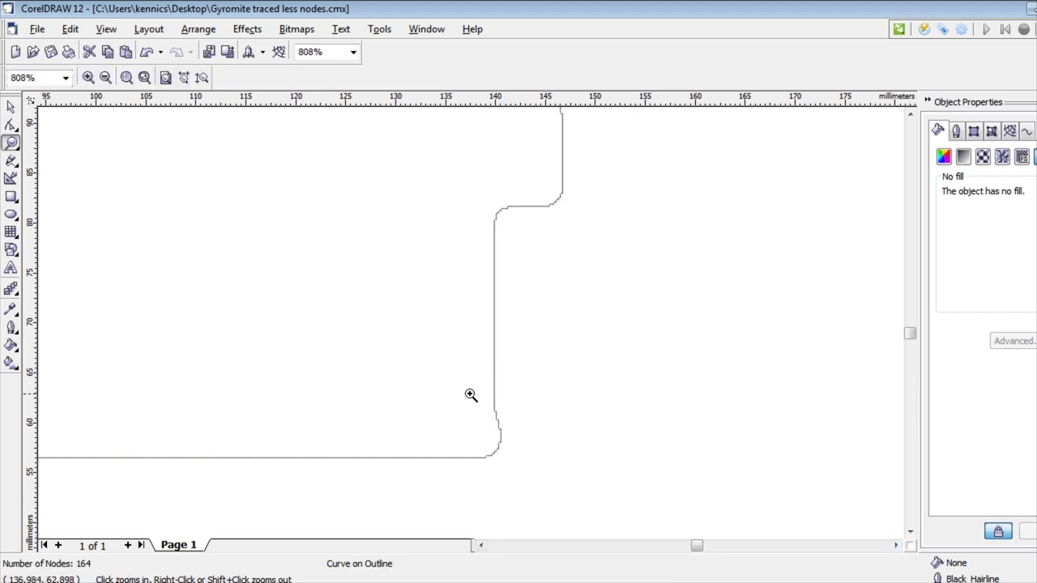
left_click_drag(451, 394, 550, 480)
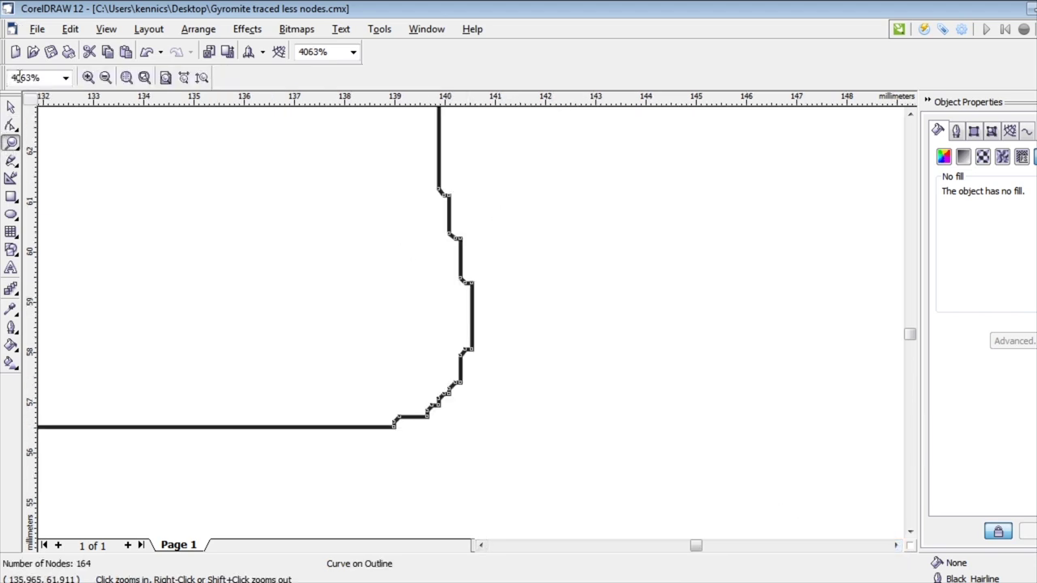
left_click(10, 109)
left_click(10, 125)
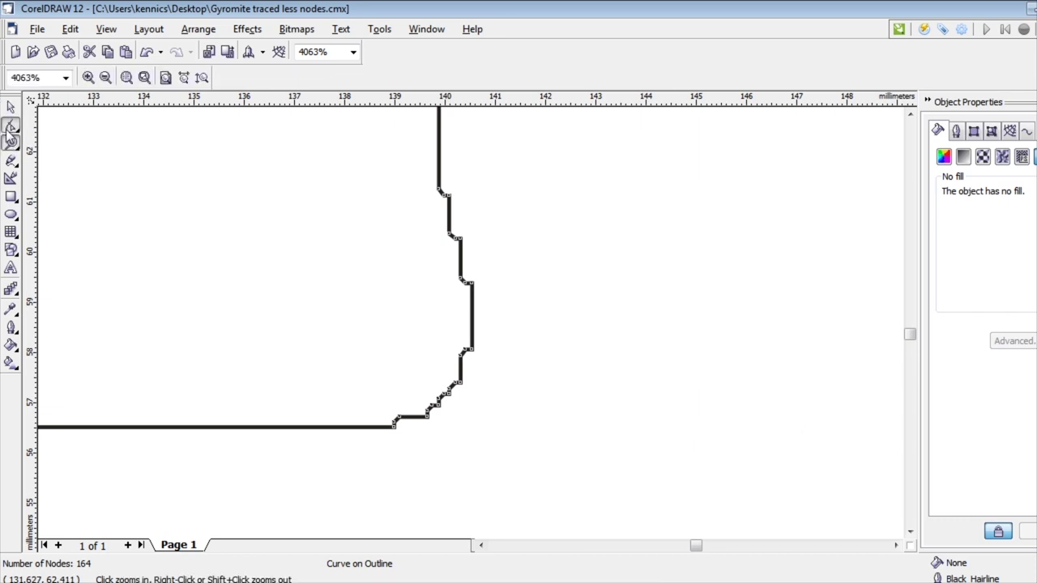
left_click_drag(493, 268, 469, 363)
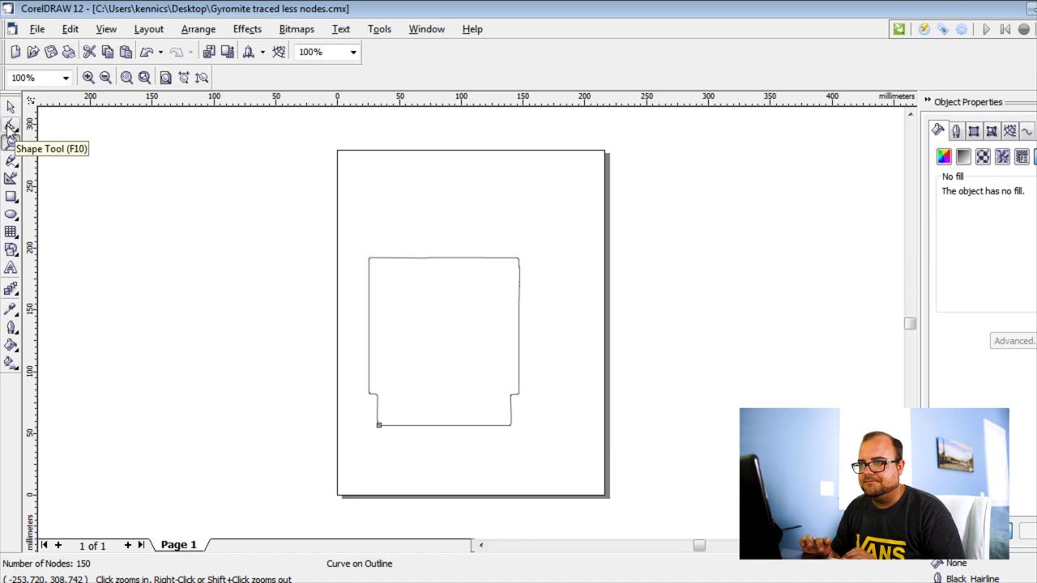
Delete the nine stray nodes along the cartridge outline's top edge
mouse_move(346, 243)
left_mouse_down()
mouse_move(571, 465)
mouse_move(533, 445)
left_mouse_up()
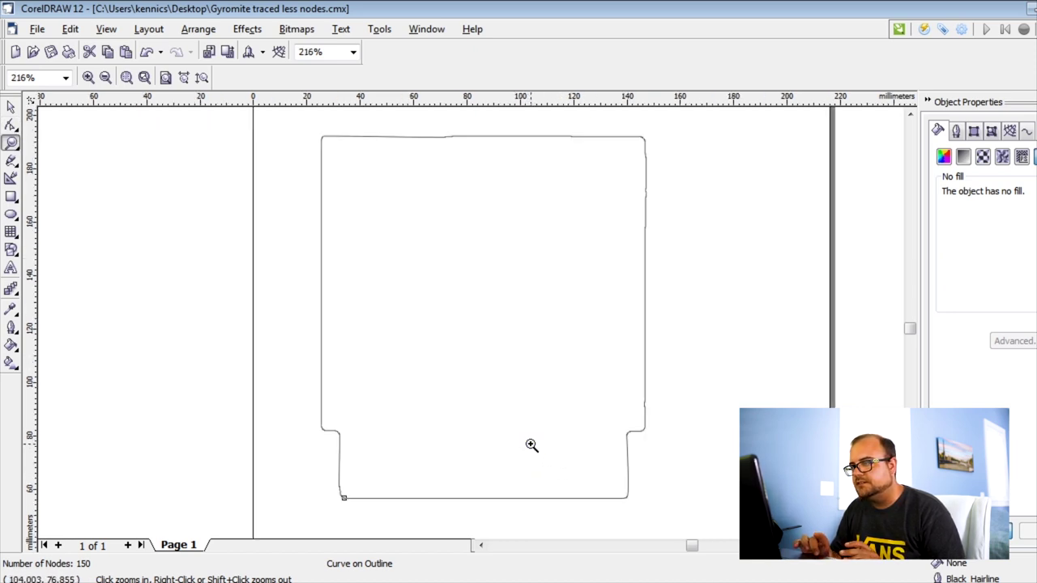
left_click(11, 125)
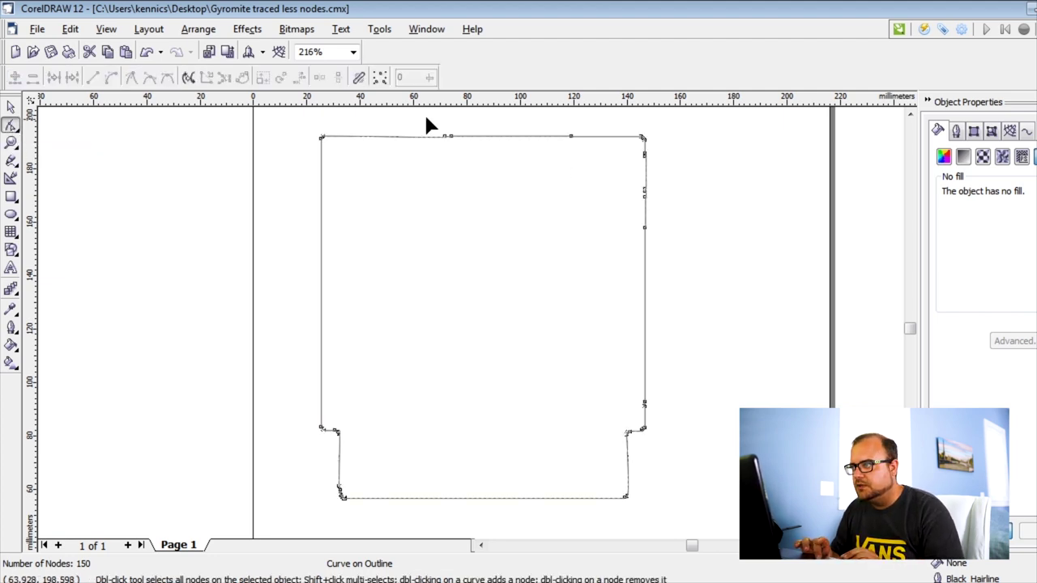
left_click_drag(426, 119, 587, 147)
key("Delete")
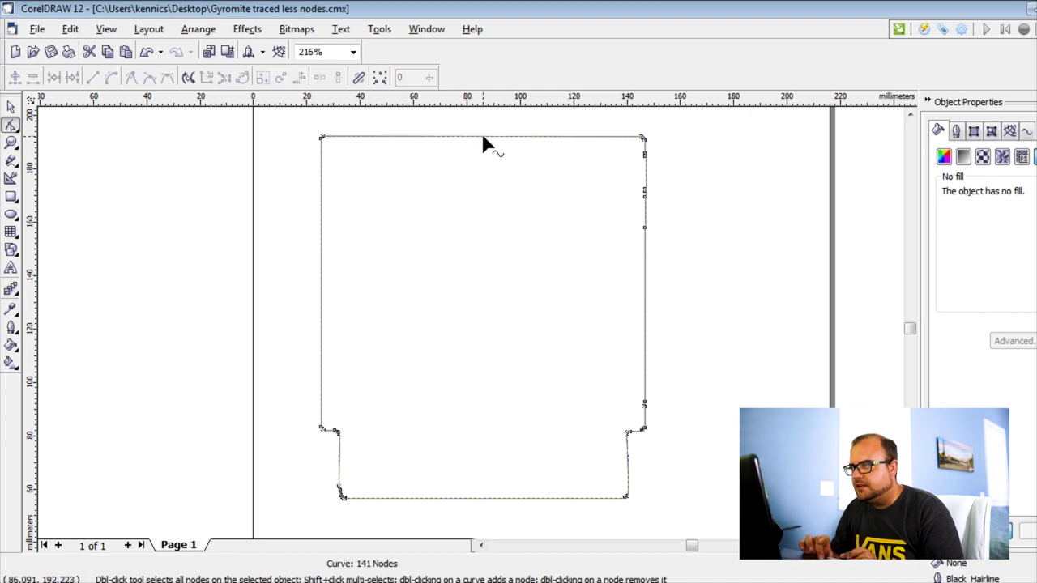
Break the curve apart at the top-centre and bottom-centre nodes
right_click(482, 138)
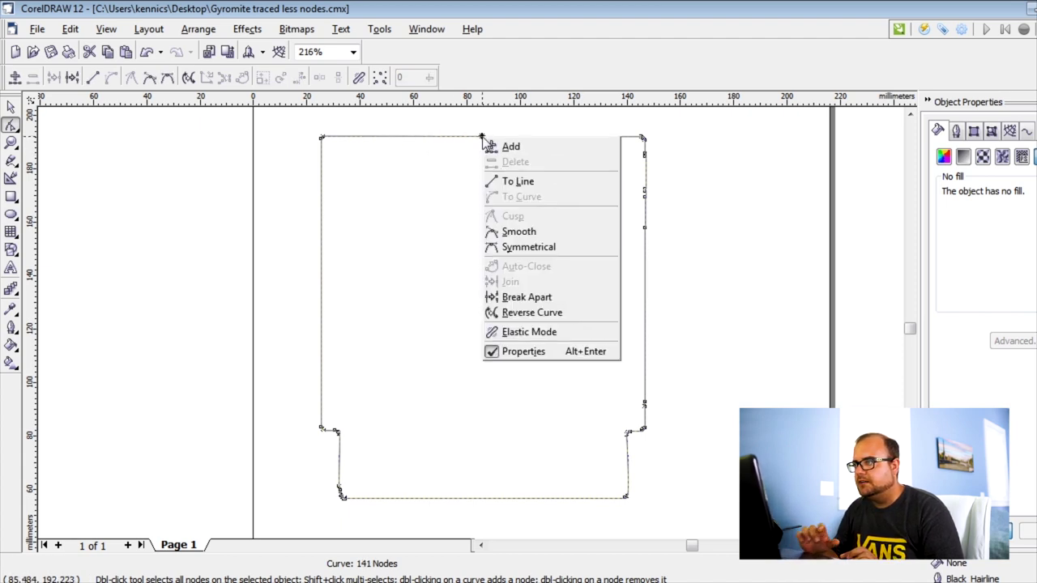
left_click(541, 300)
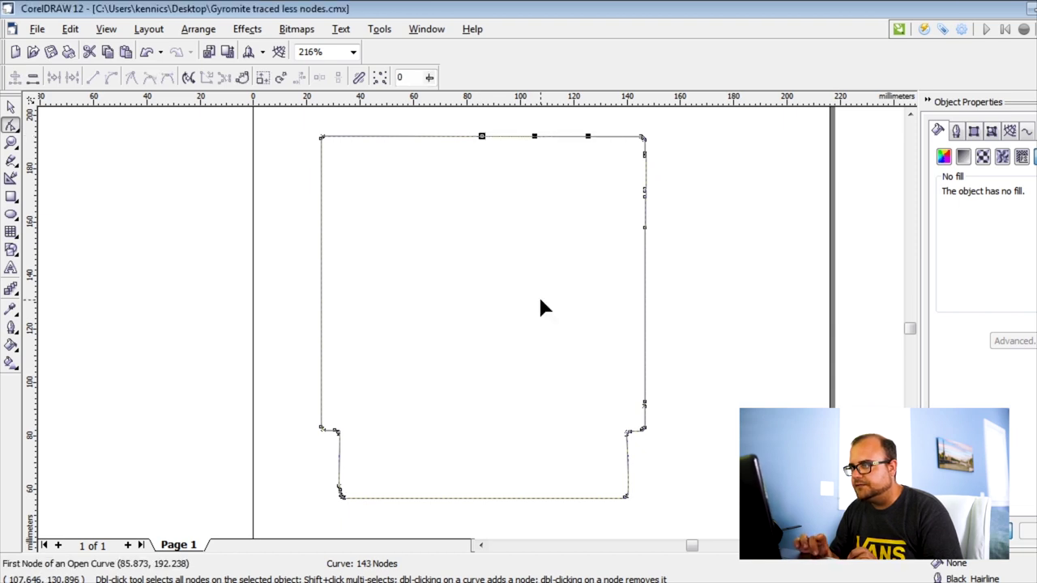
right_click(483, 499)
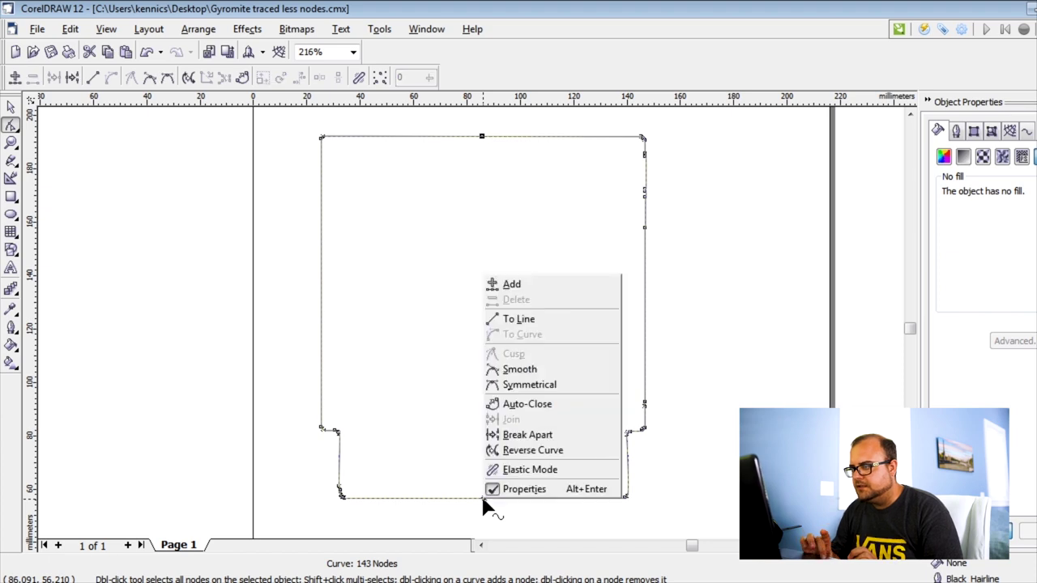
left_click(535, 436)
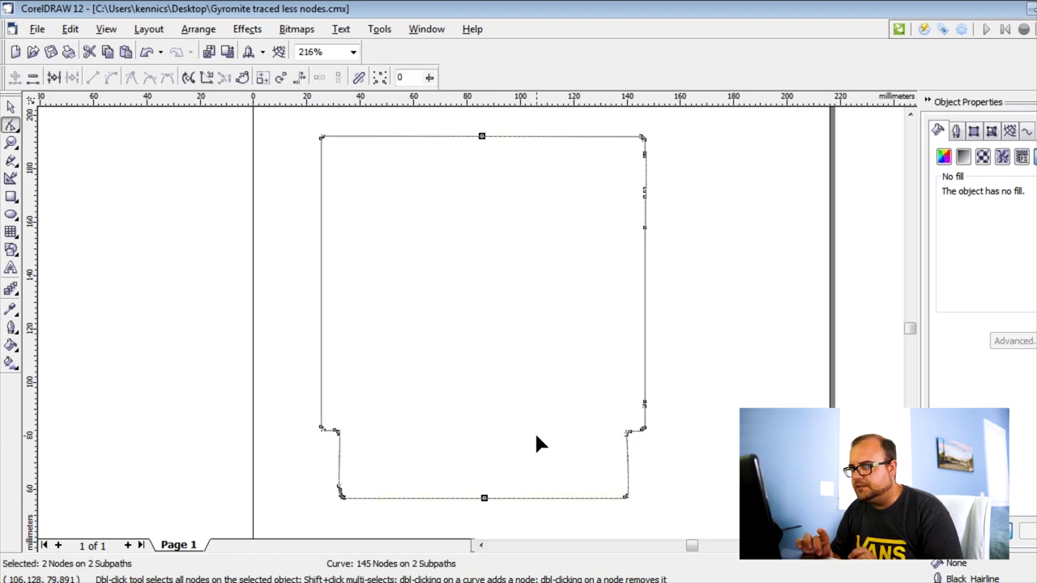
Nudge the top-centre break's end node slightly right to open a small gap
left_click(10, 142)
left_click_drag(470, 128, 500, 146)
left_click_drag(399, 291, 460, 345)
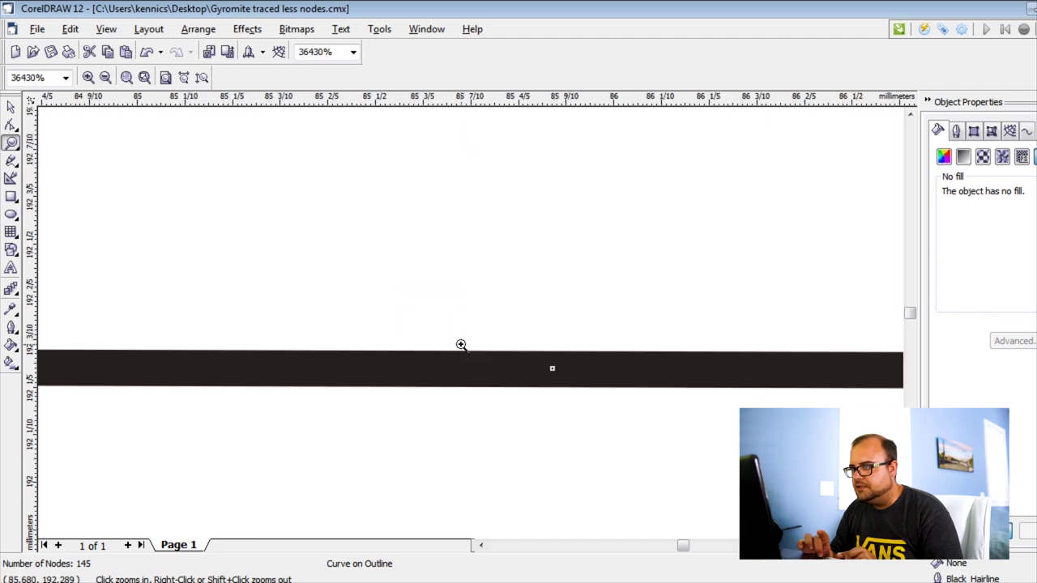
left_click(11, 123)
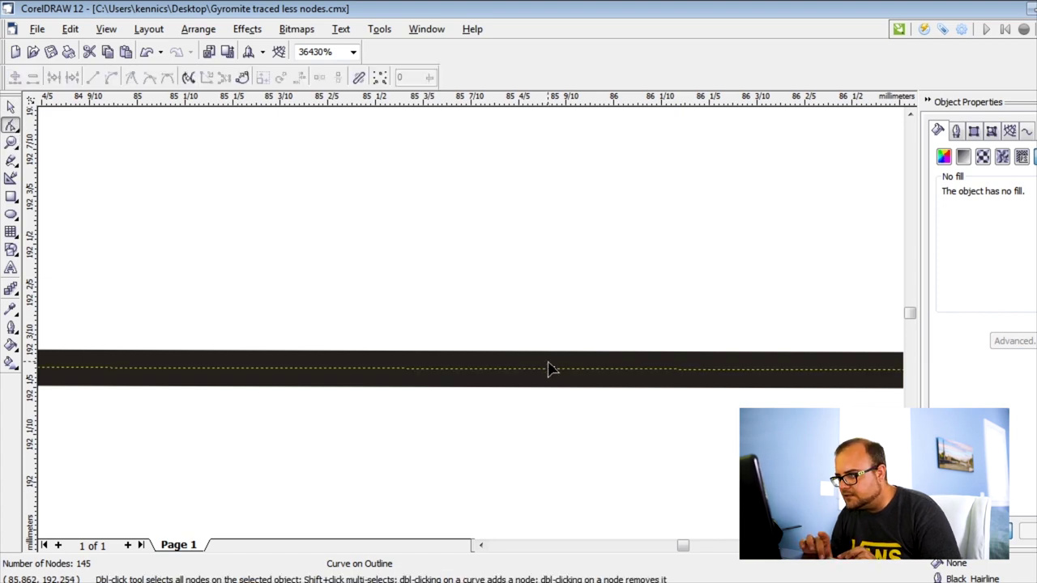
left_click_drag(552, 370, 577, 369)
Nudge the bottom-centre break's end node right, then zoom back out to the outline
scroll(577, 369, "down", 10)
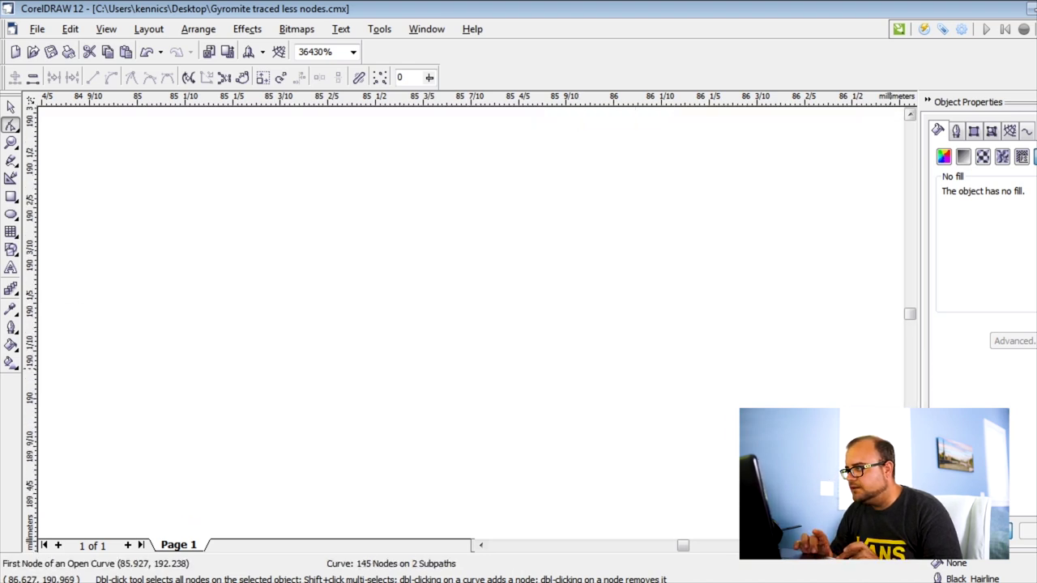
scroll(441, 303, "up", 3)
key("z")
left_click_drag(414, 219, 490, 322)
left_click(10, 125)
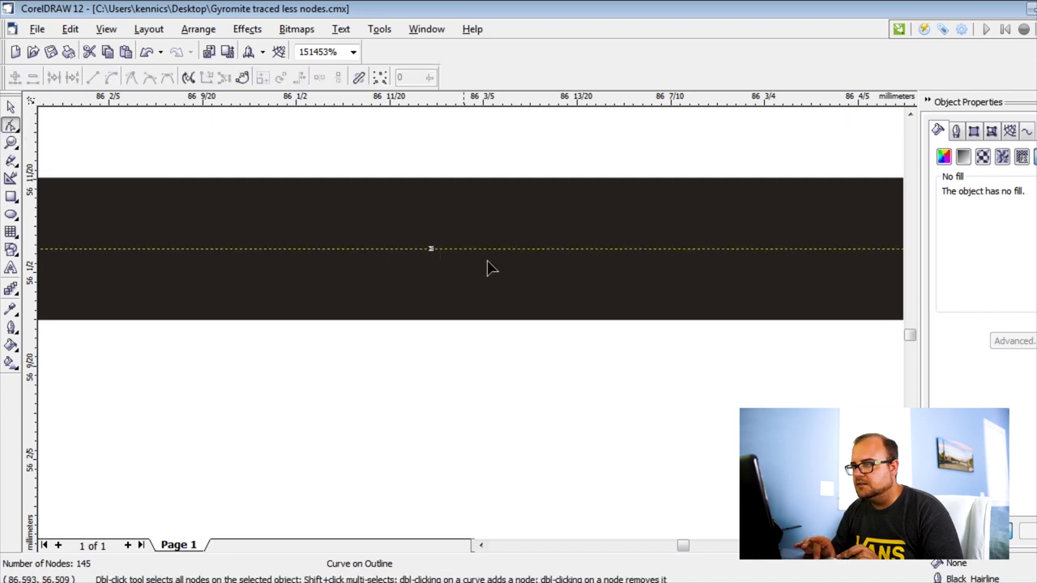
left_click_drag(432, 251, 536, 253)
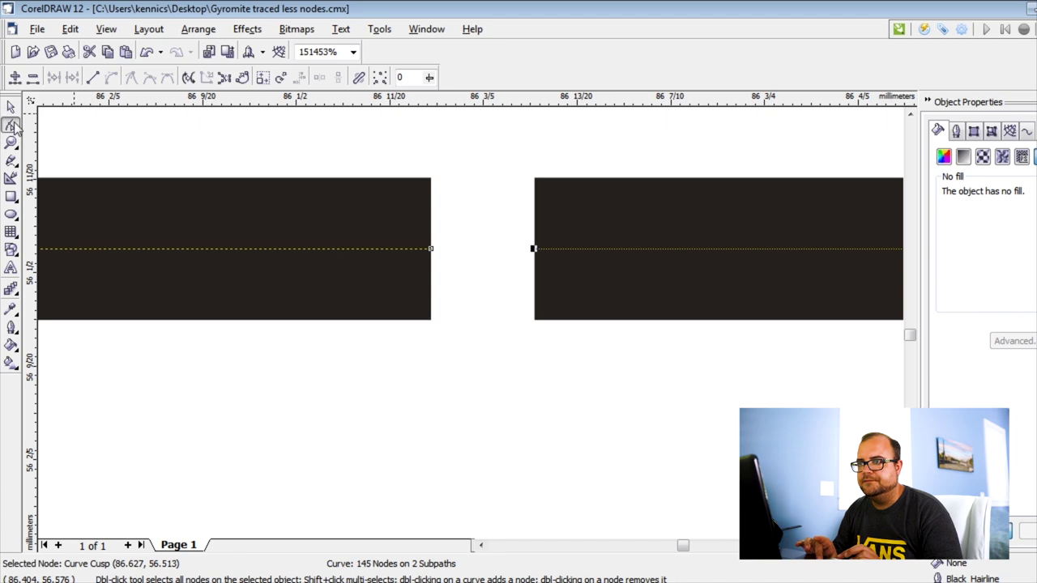
key("F4")
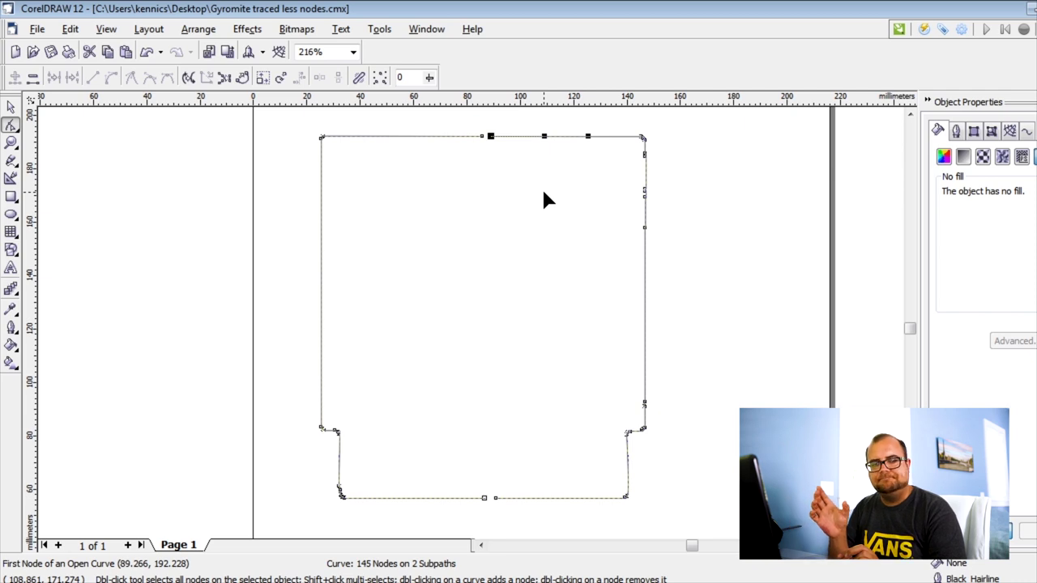
Break the cartridge outline curve apart into separate left and right half curves
left_click(503, 226)
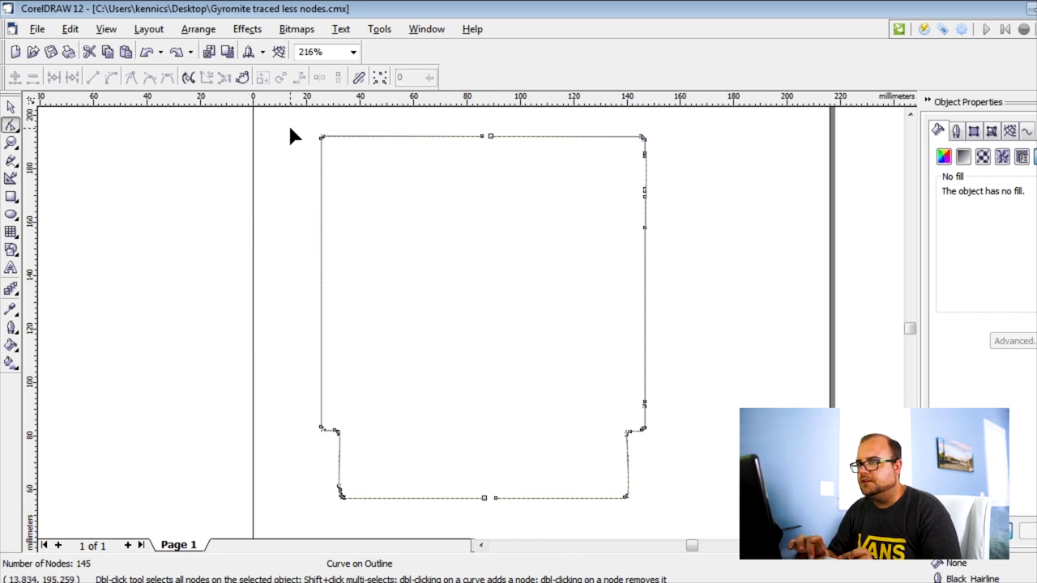
left_click_drag(295, 109, 485, 518)
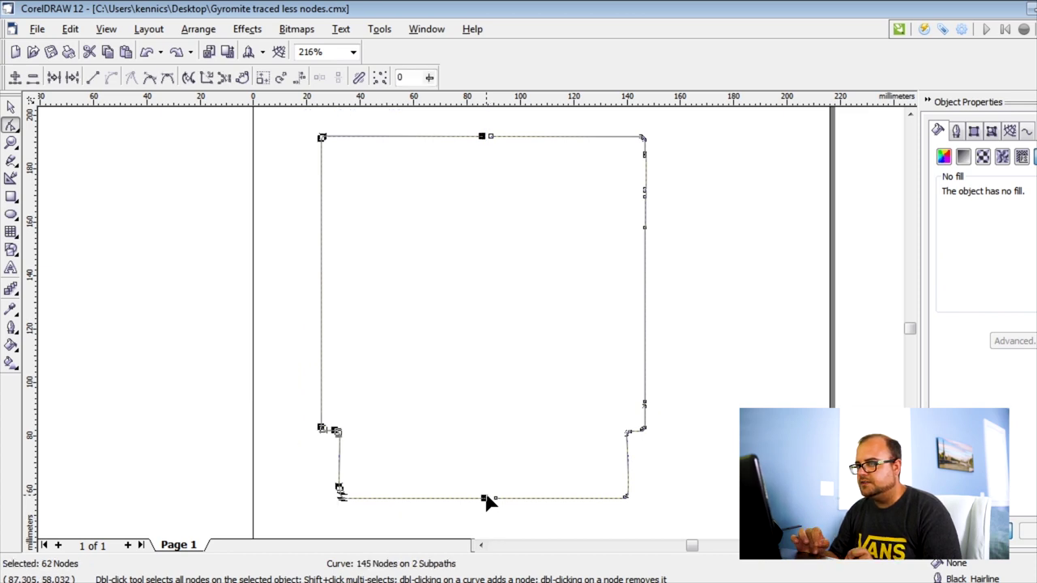
right_click(484, 494)
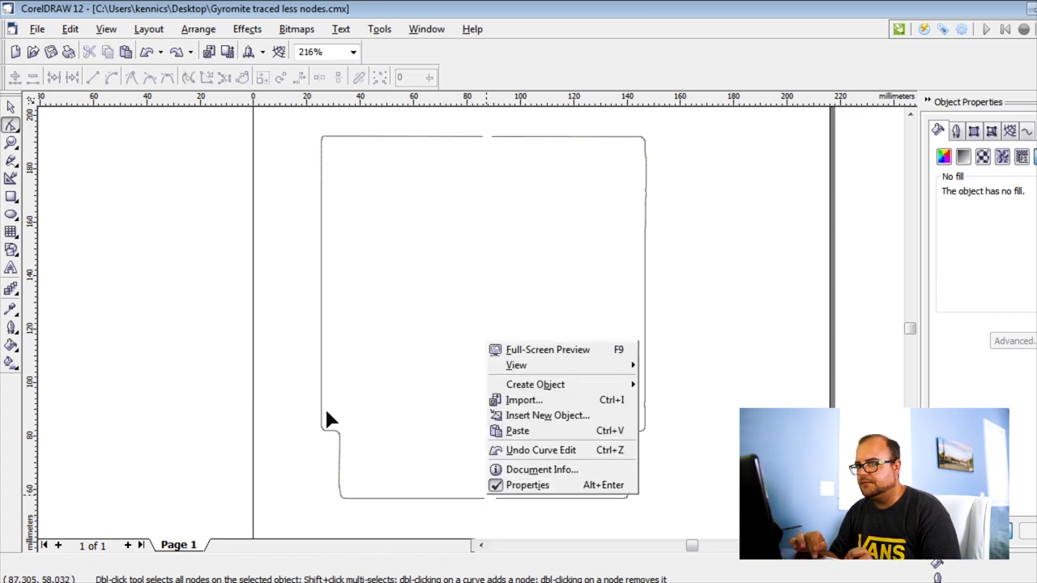
left_click(10, 107)
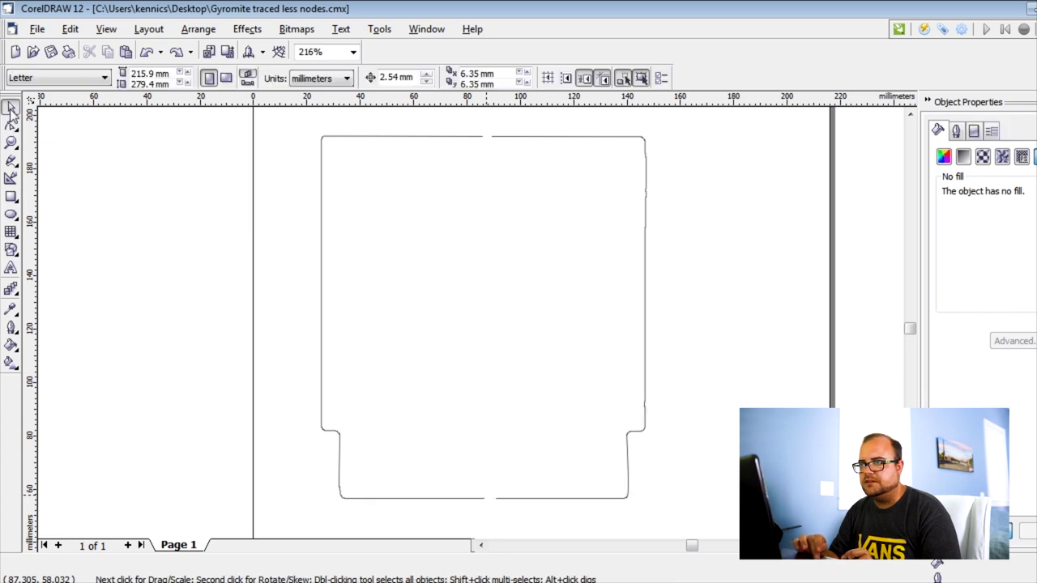
left_click(398, 243)
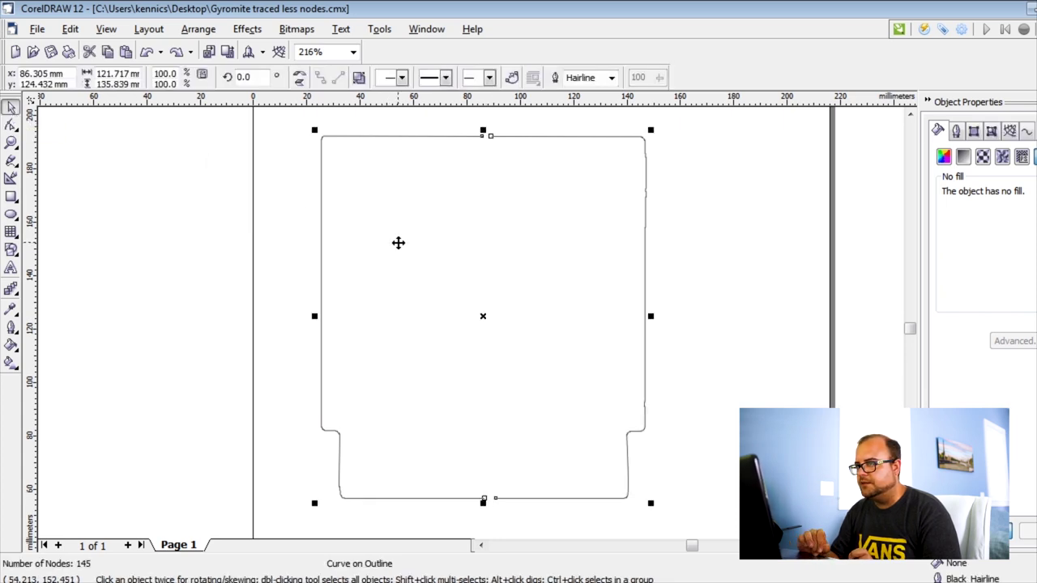
right_click(398, 242)
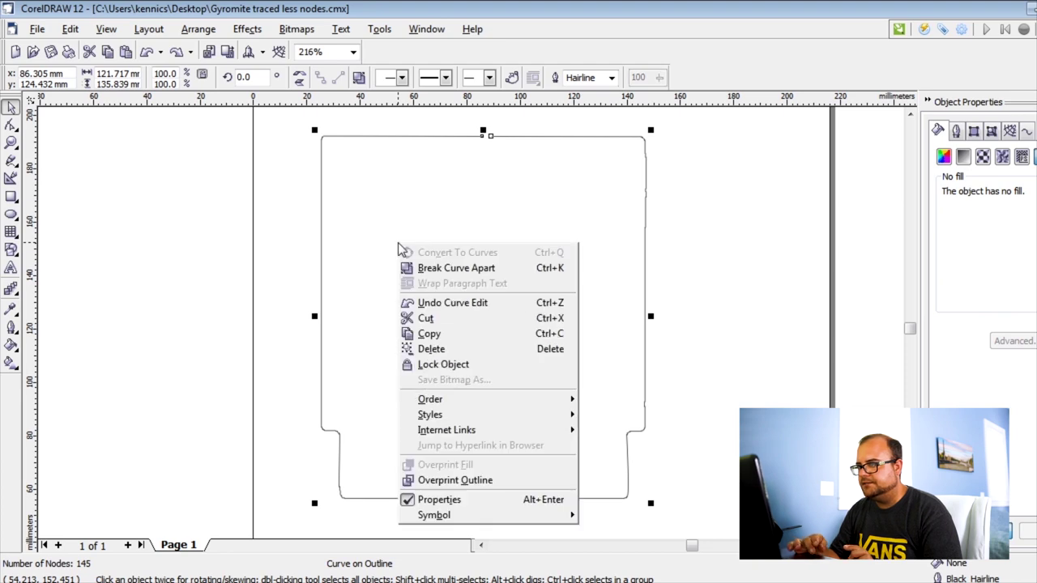
left_click(439, 271)
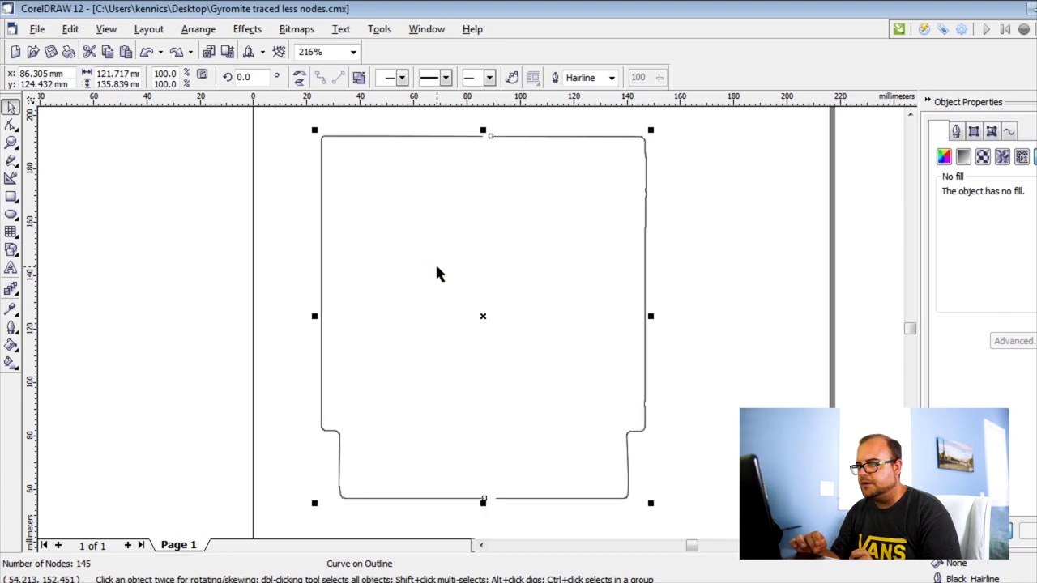
left_click(245, 218)
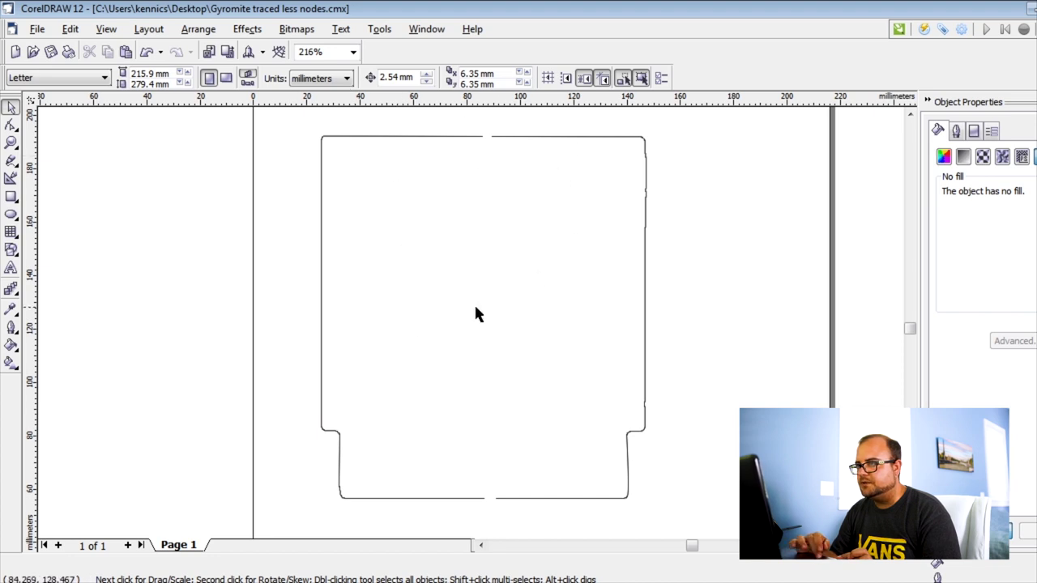
Select the left half curve and marquee all 62 of its nodes, ready to cut
left_click(11, 126)
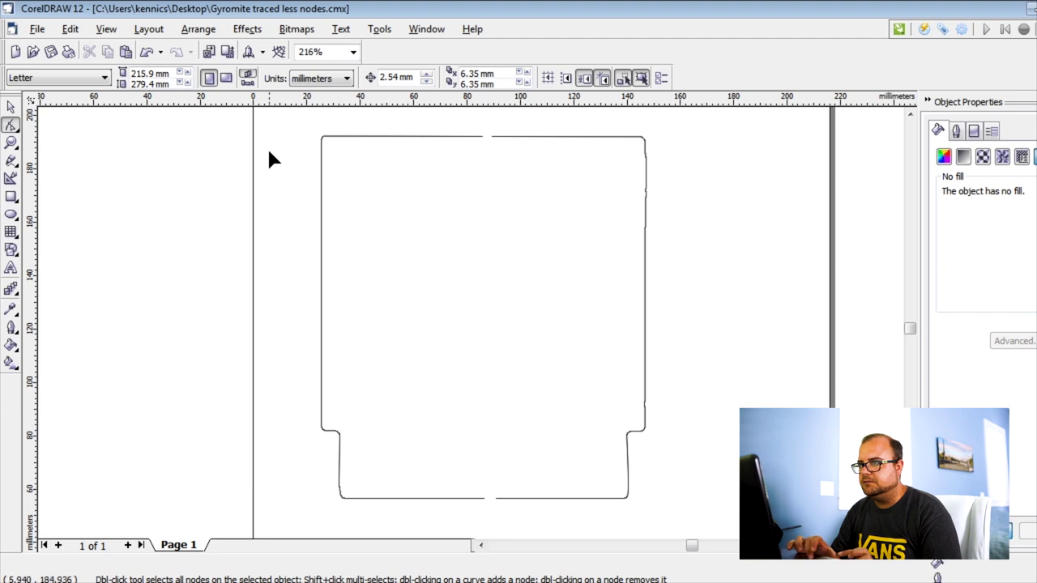
left_click(445, 426)
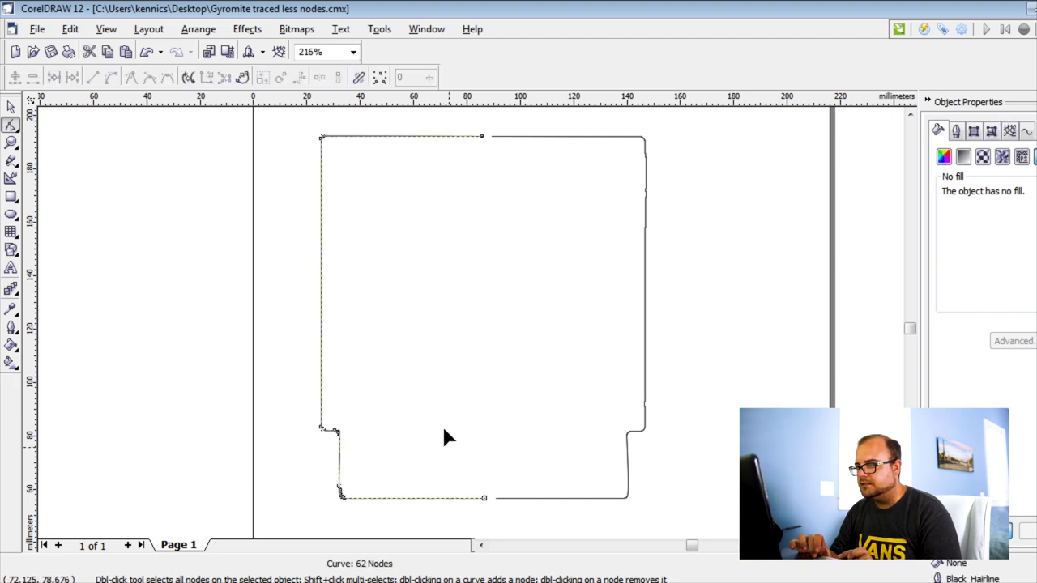
left_click_drag(489, 510, 296, 169)
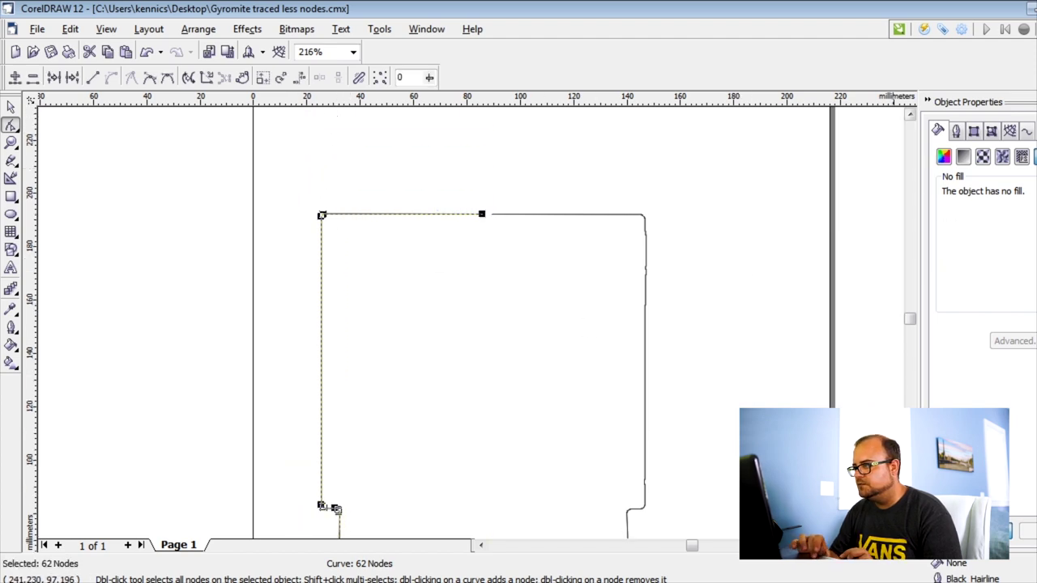
scroll(486, 324, "down", 3)
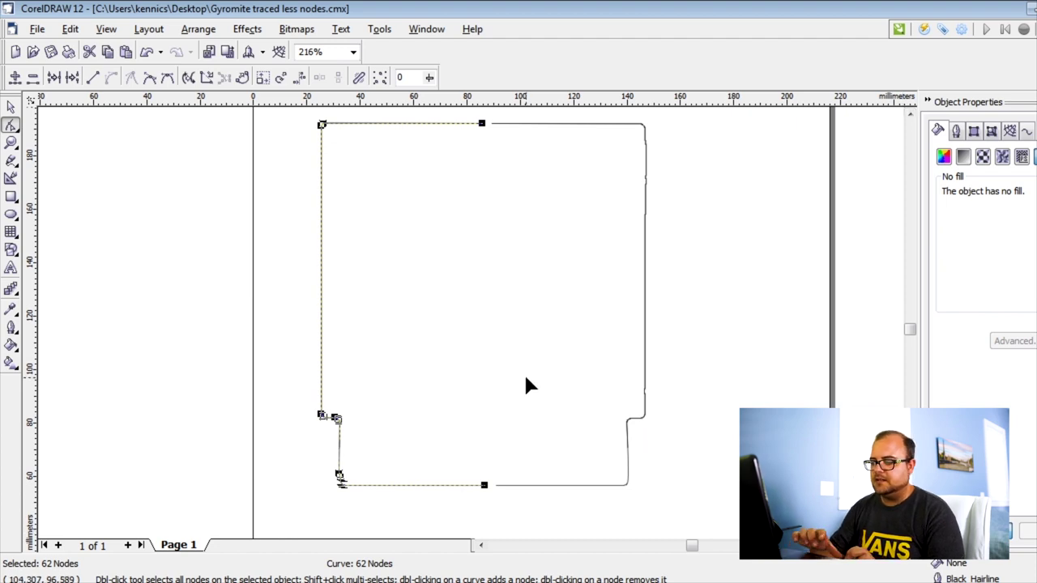
left_click(71, 29)
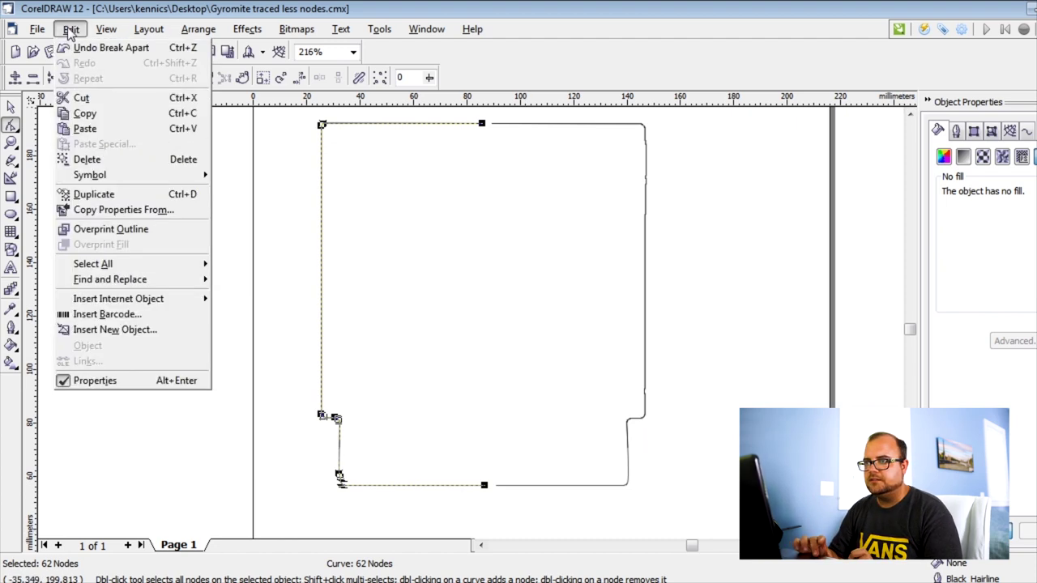
Cut the left half-outline and paste it twice, leaving a duplicate 62-node copy on top
left_click(82, 98)
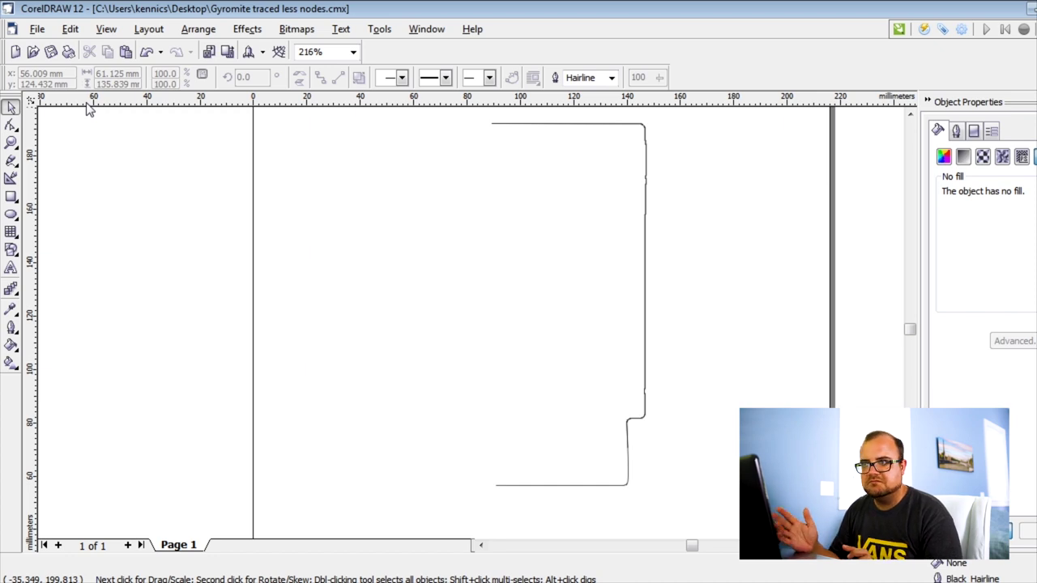
left_click(71, 30)
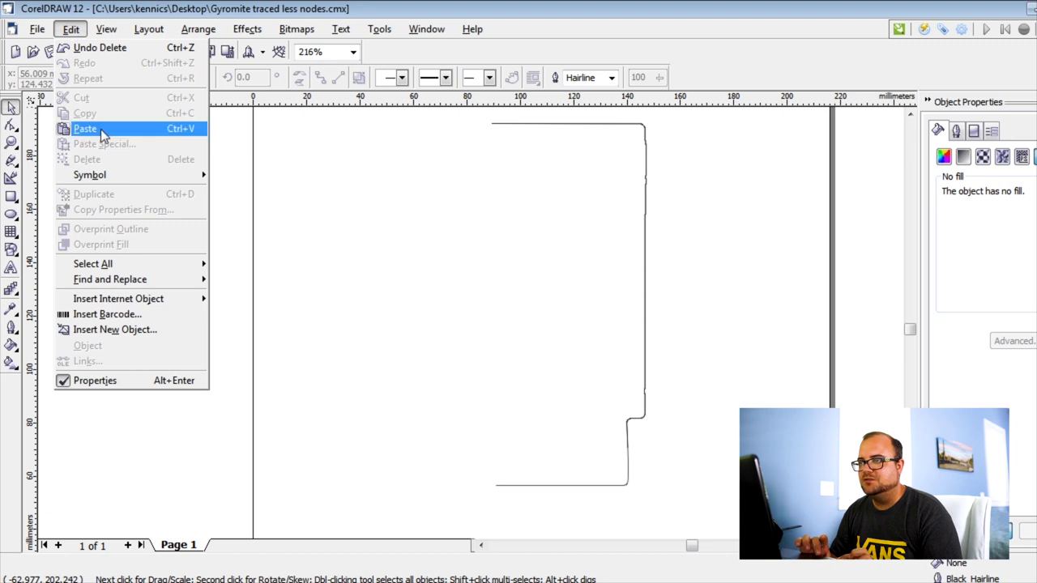
left_click(103, 130)
left_click(71, 29)
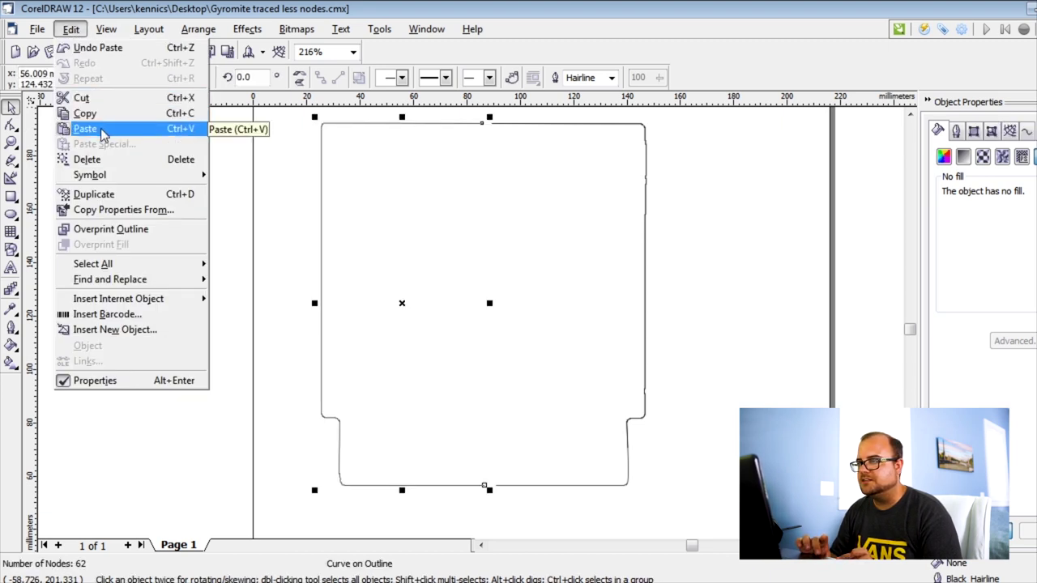
left_click(103, 131)
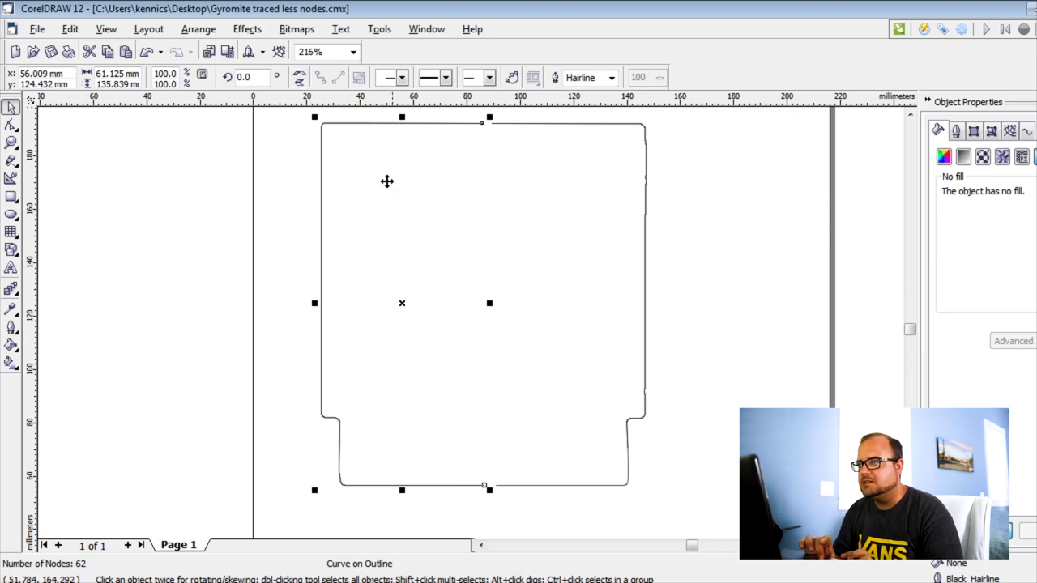
Flip the pasted half horizontally and drag it right to x 115.819 mm
left_click(300, 77)
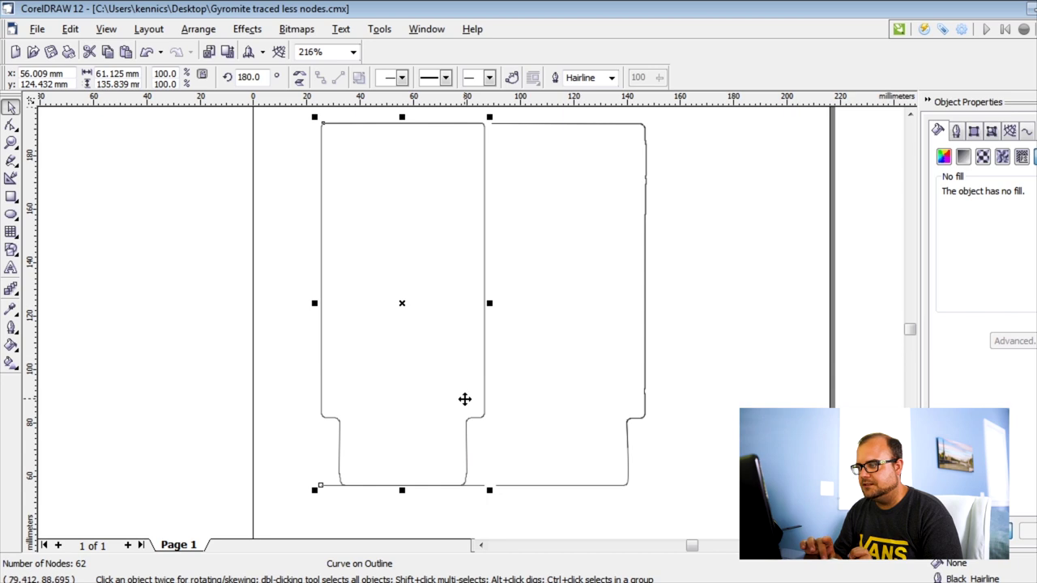
left_click_drag(464, 398, 624, 398)
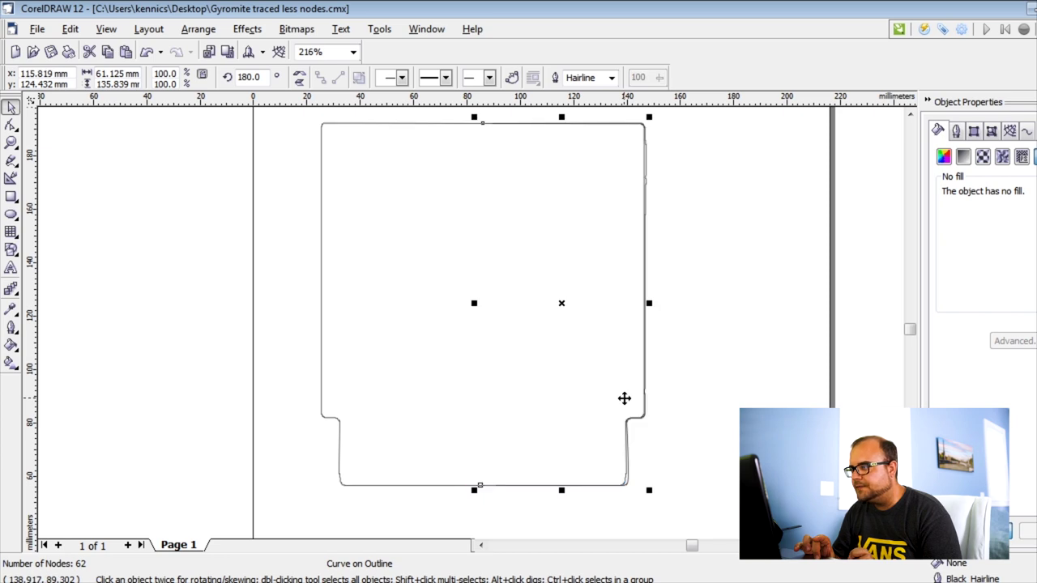
Shift the mirrored half so its lower-right corner lines up with the outline
left_click(705, 496)
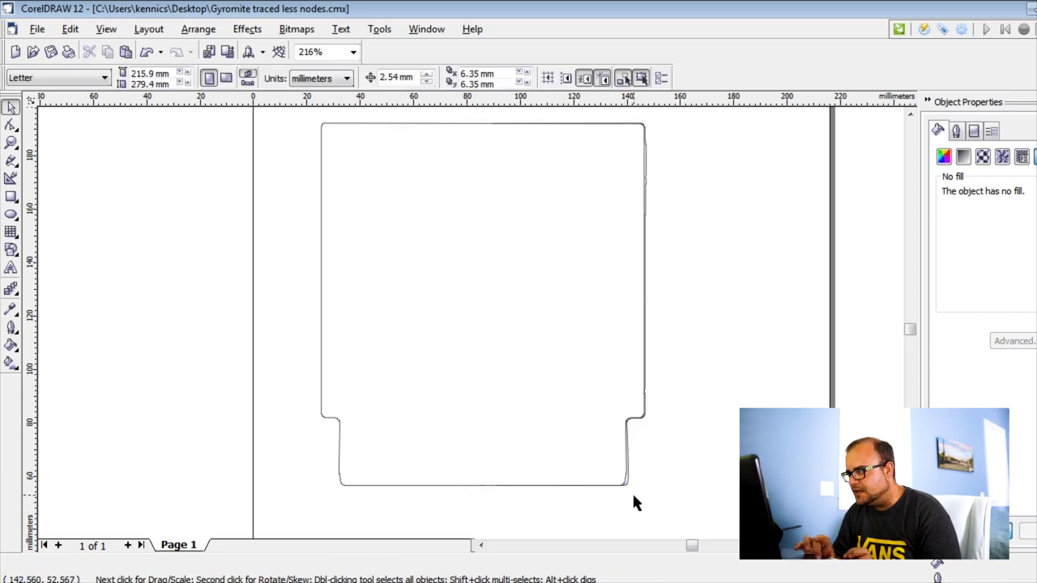
left_click(11, 143)
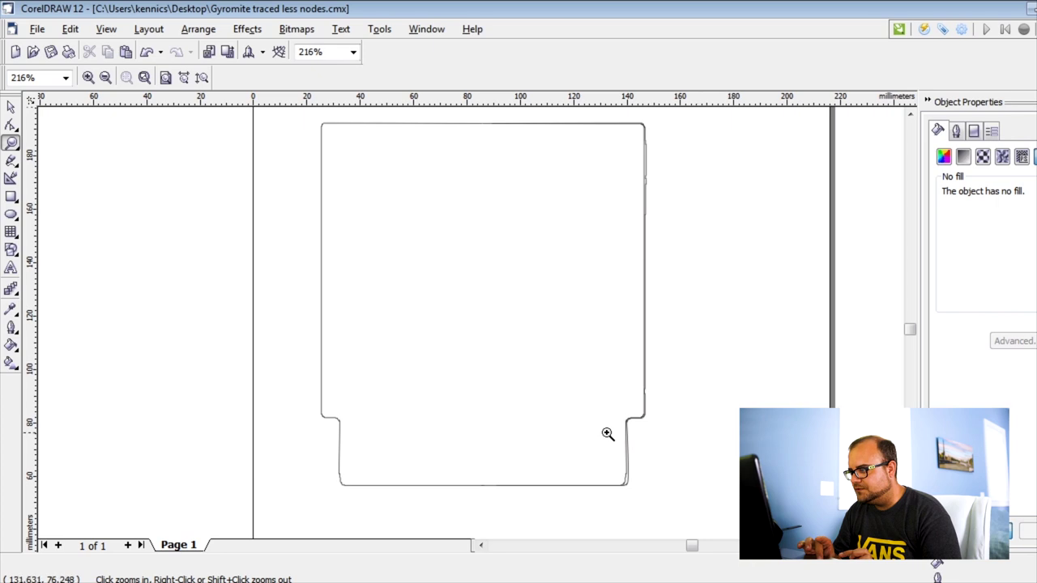
left_click_drag(602, 454, 646, 497)
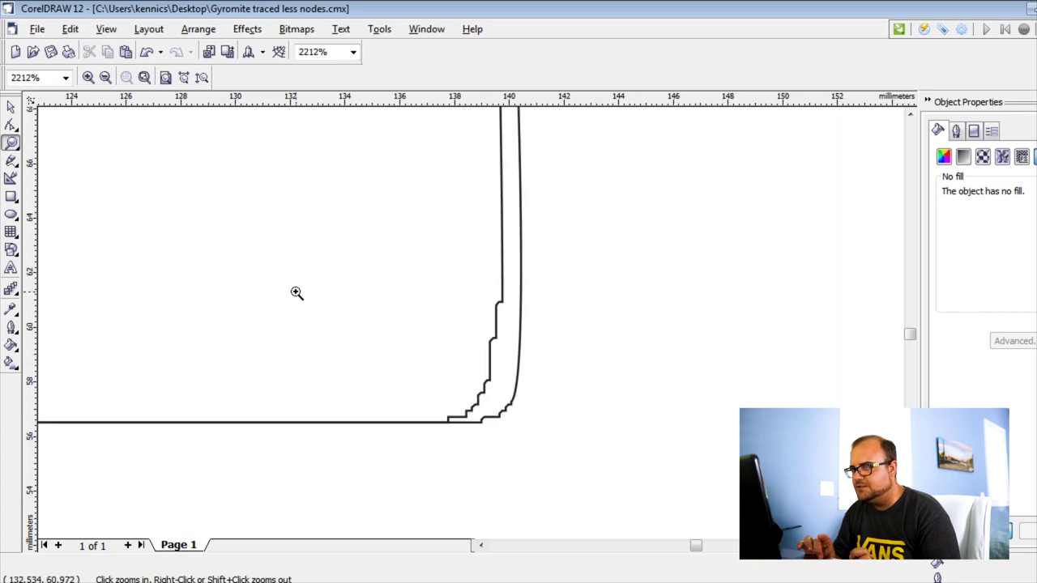
left_click(10, 108)
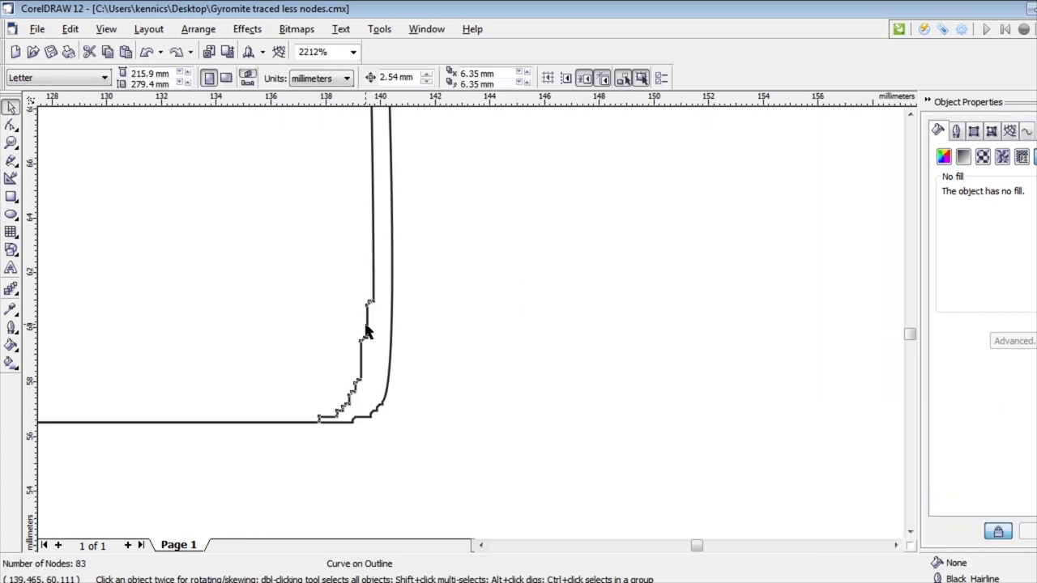
left_click(366, 327)
mouse_move(367, 325)
left_mouse_down()
mouse_move(376, 334)
mouse_move(386, 324)
left_mouse_up()
left_click(414, 448)
left_click(380, 408)
key("Escape")
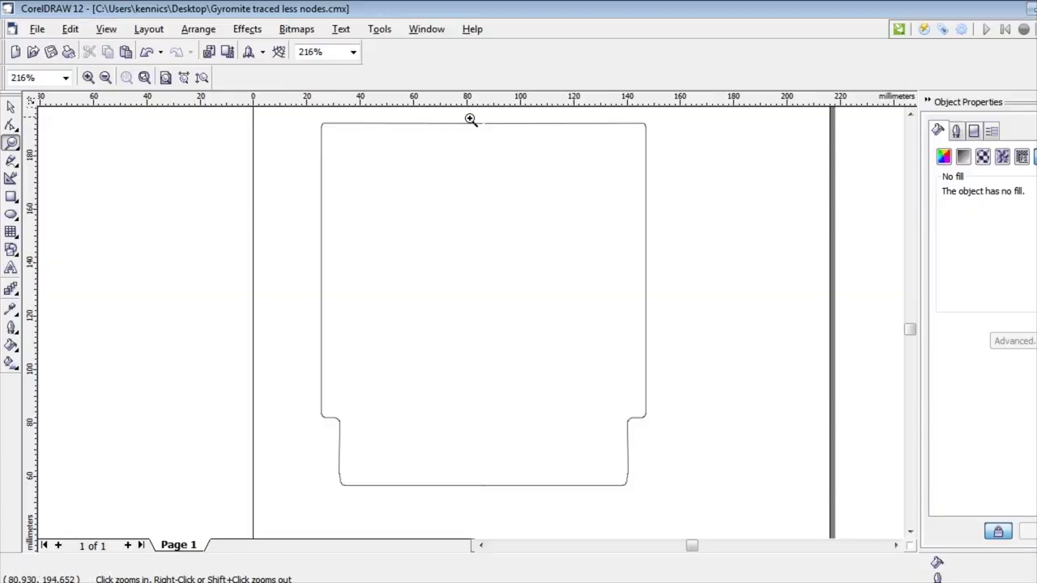
Close the top-edge gap by dragging the right half's end node onto the left half's end
left_click_drag(461, 113, 514, 138)
left_click(10, 125)
left_click(413, 276)
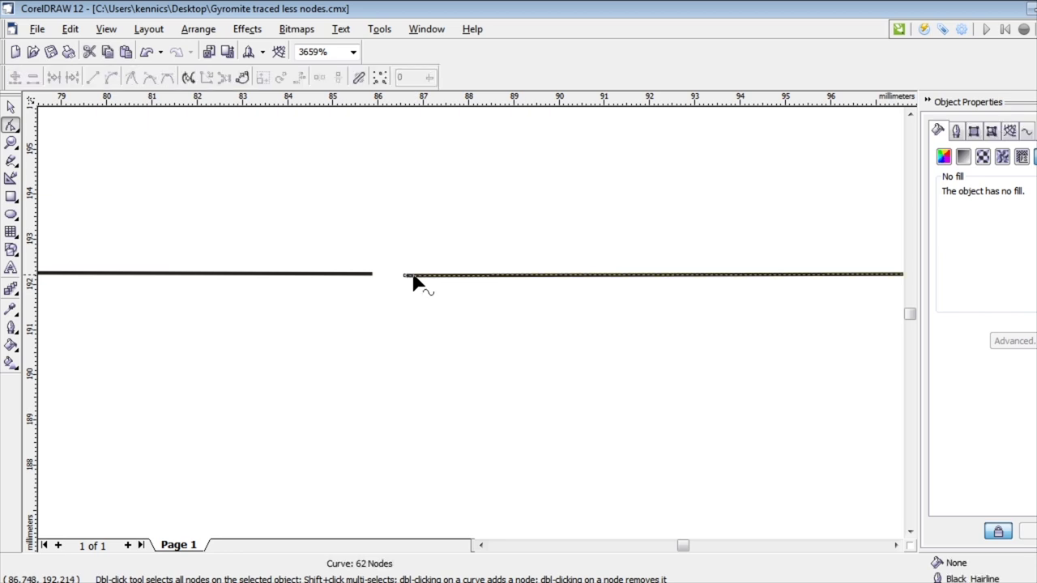
left_click_drag(405, 276, 373, 275)
left_click(906, 518)
left_click(906, 519)
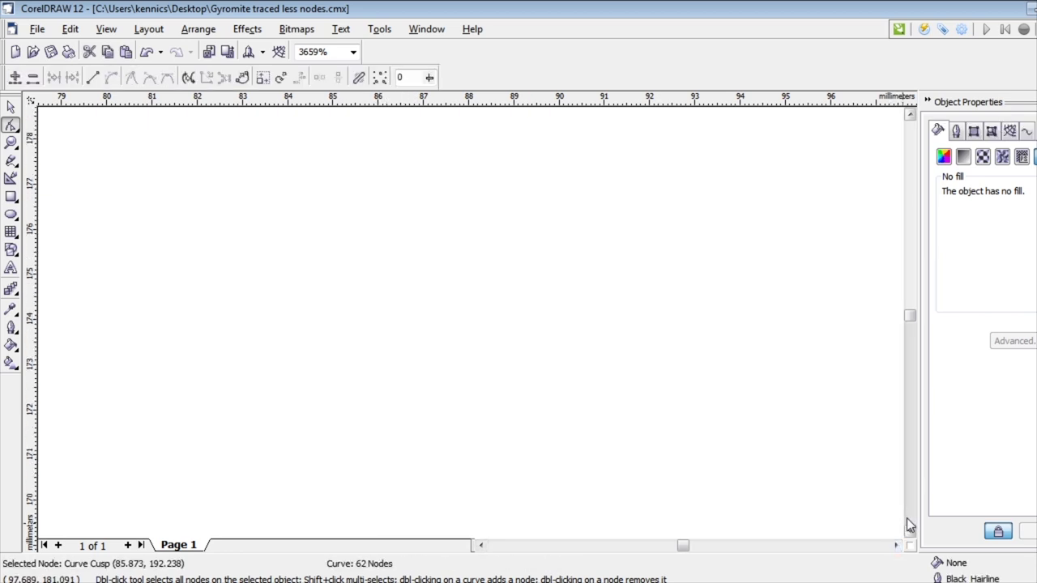
left_click(906, 518)
left_click(906, 518)
left_click(907, 518)
Straighten the step at the bottom-edge join and zoom back out to the full page
left_click(10, 143)
key("shift+F4")
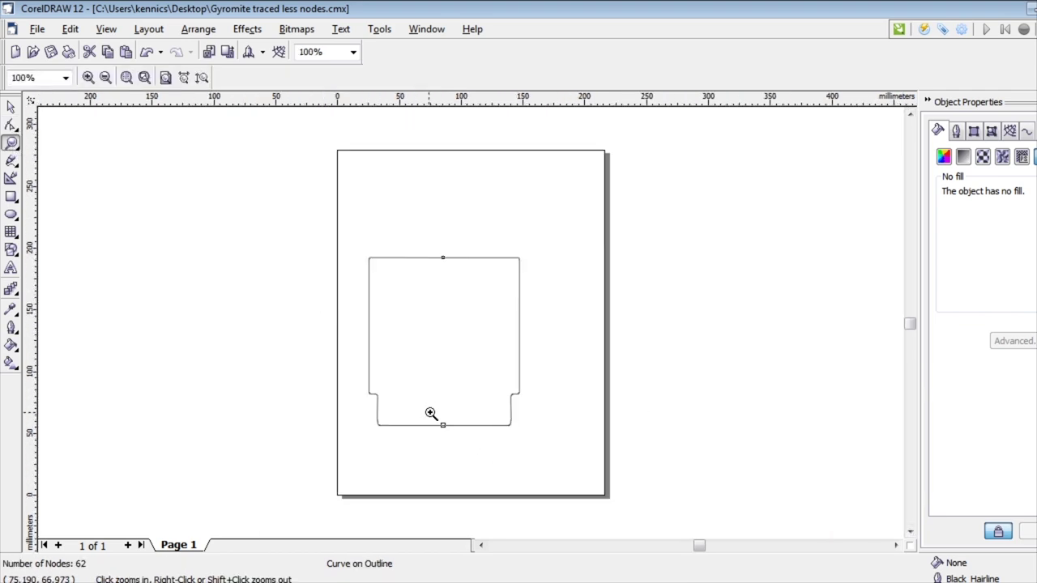
left_click_drag(430, 414, 456, 446)
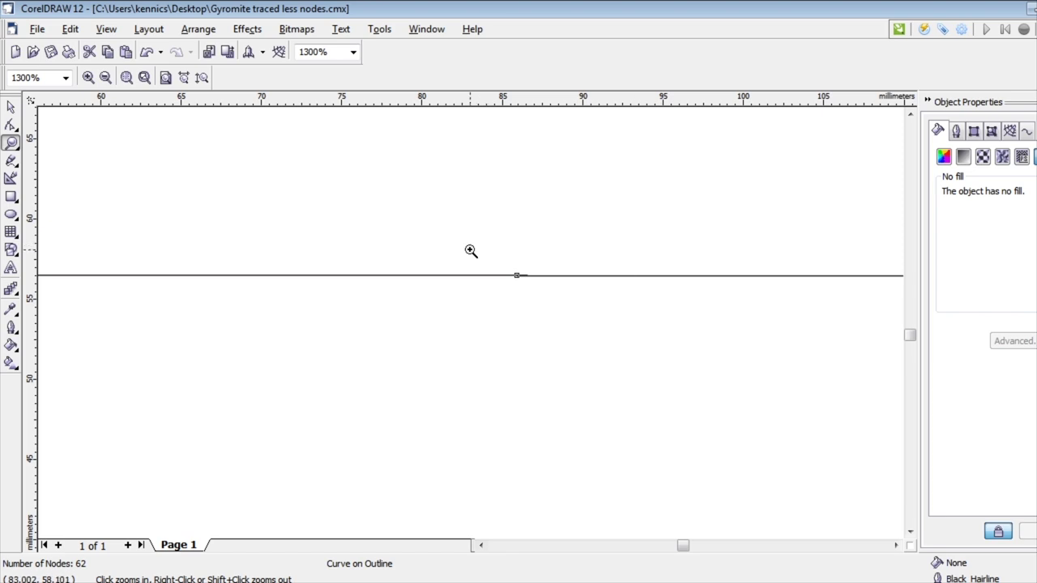
left_click_drag(470, 251, 561, 295)
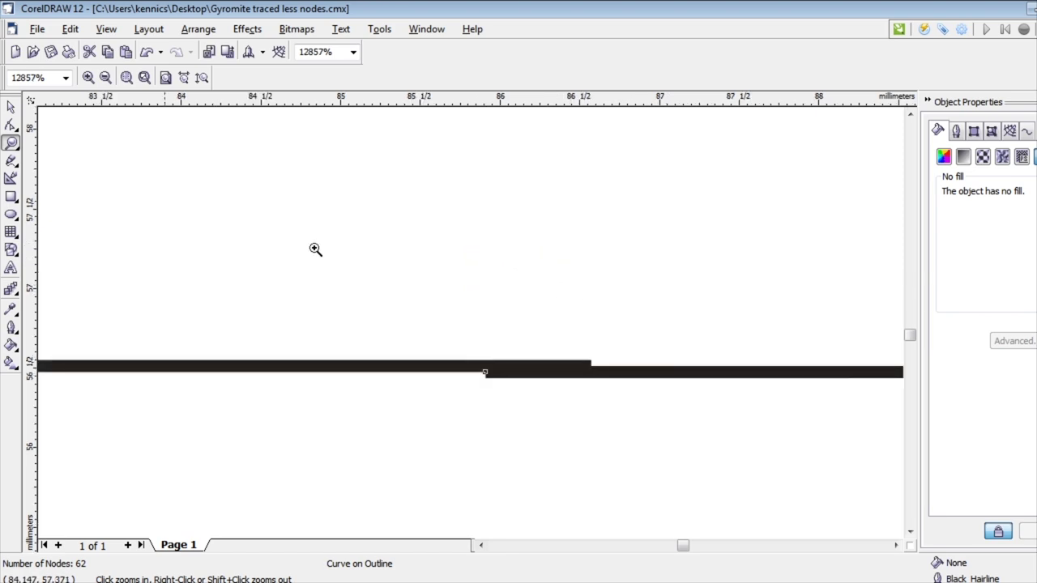
left_click(11, 126)
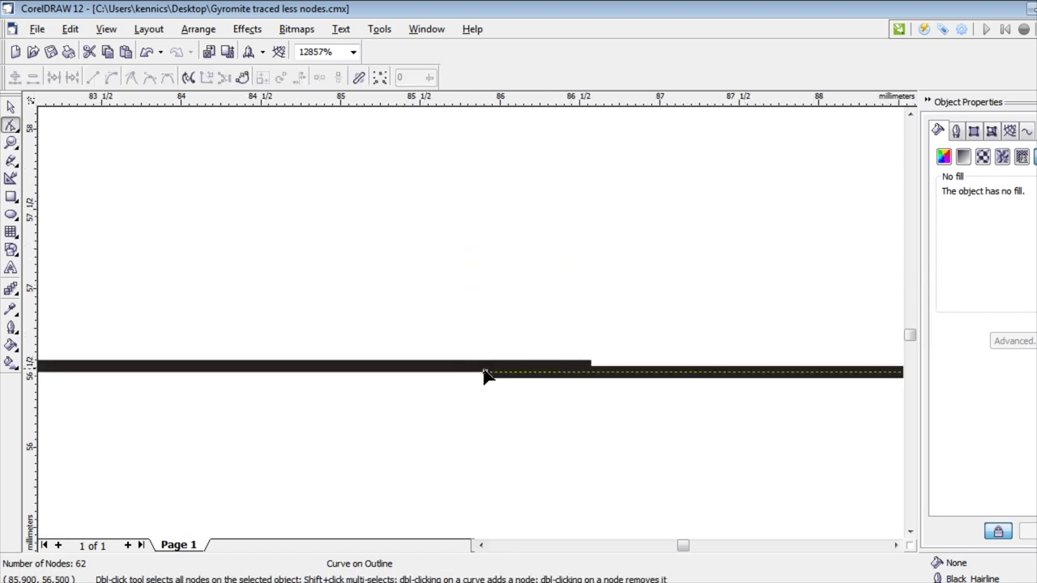
left_click_drag(485, 373, 495, 367)
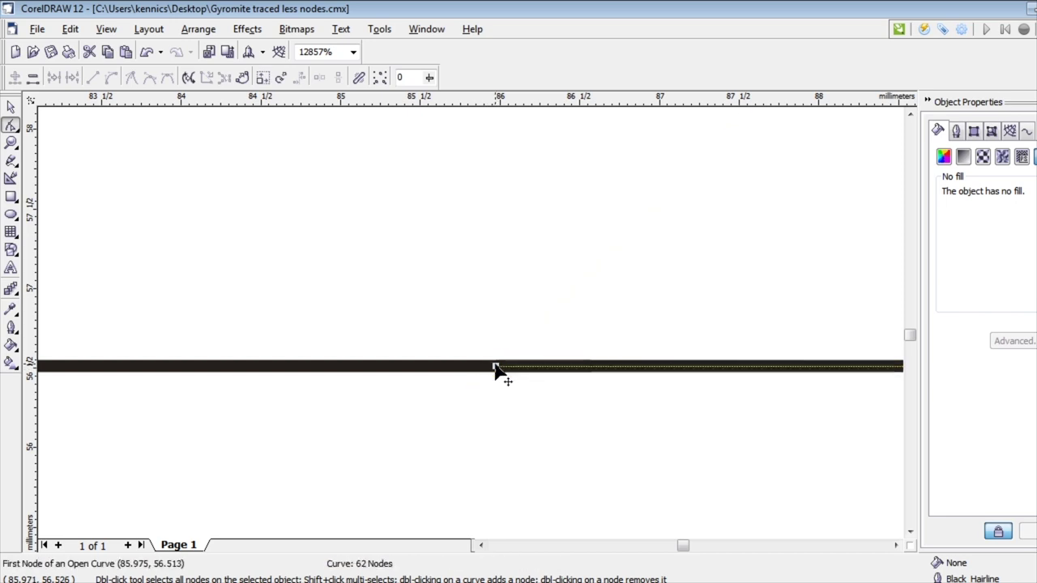
left_click(12, 143)
right_click(311, 204)
right_click(311, 203)
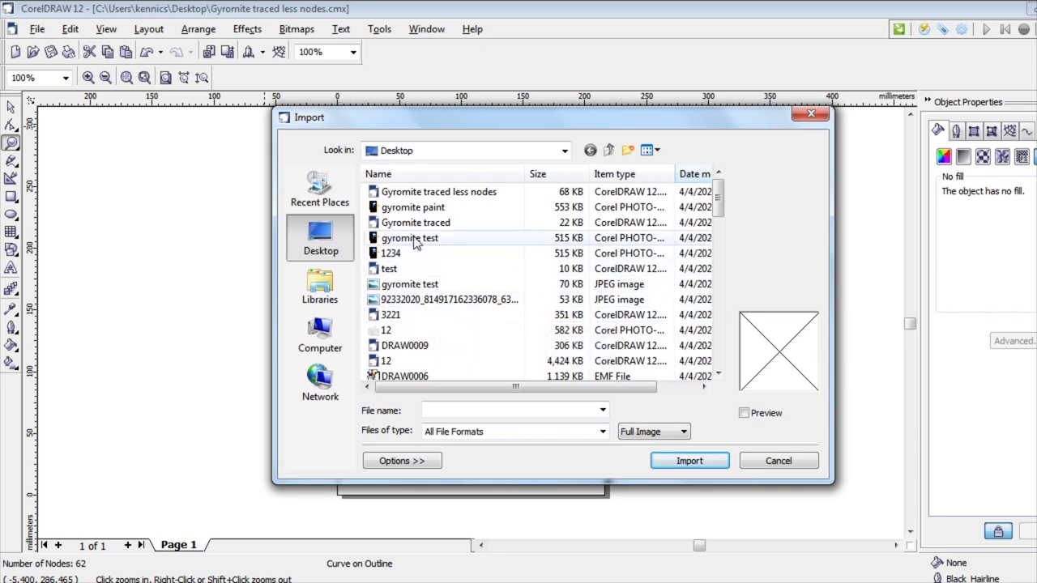
Import the 'gyromite paint' photo and position it left of the page beside the outline
left_click(427, 209)
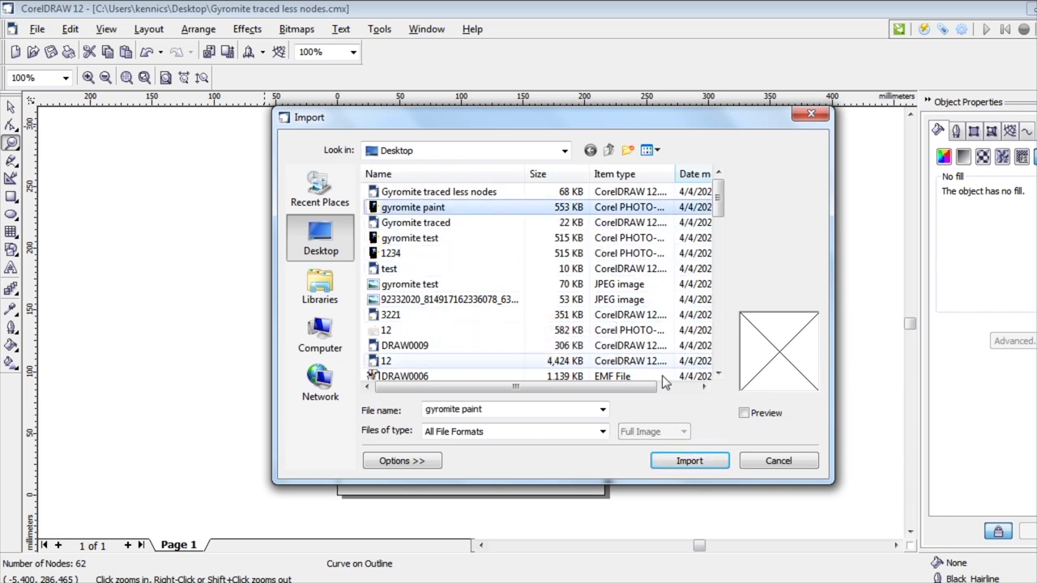
left_click(691, 462)
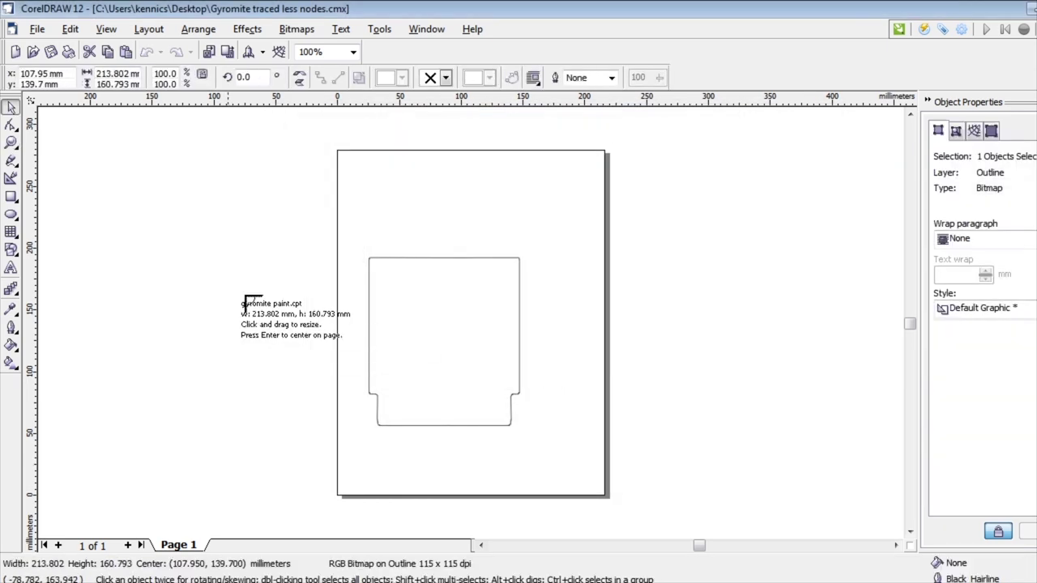
left_click(132, 196)
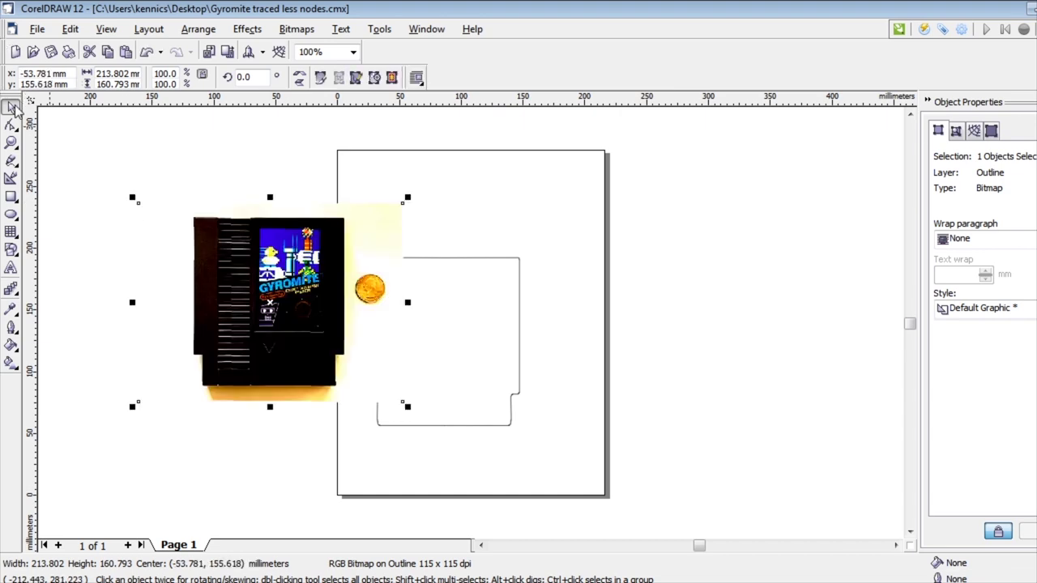
left_click(496, 327)
left_click(272, 257)
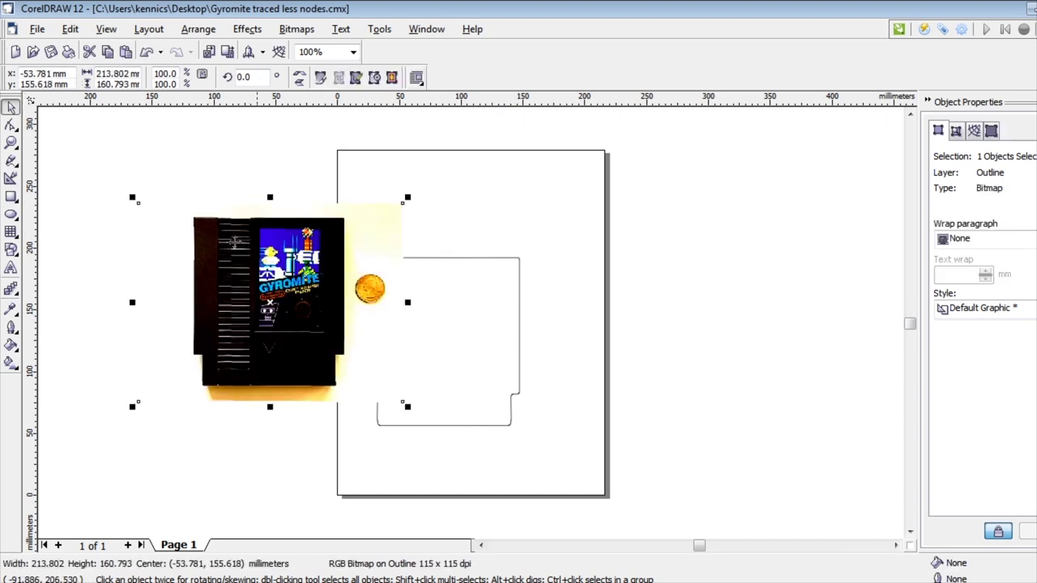
left_click_drag(281, 262, 195, 302)
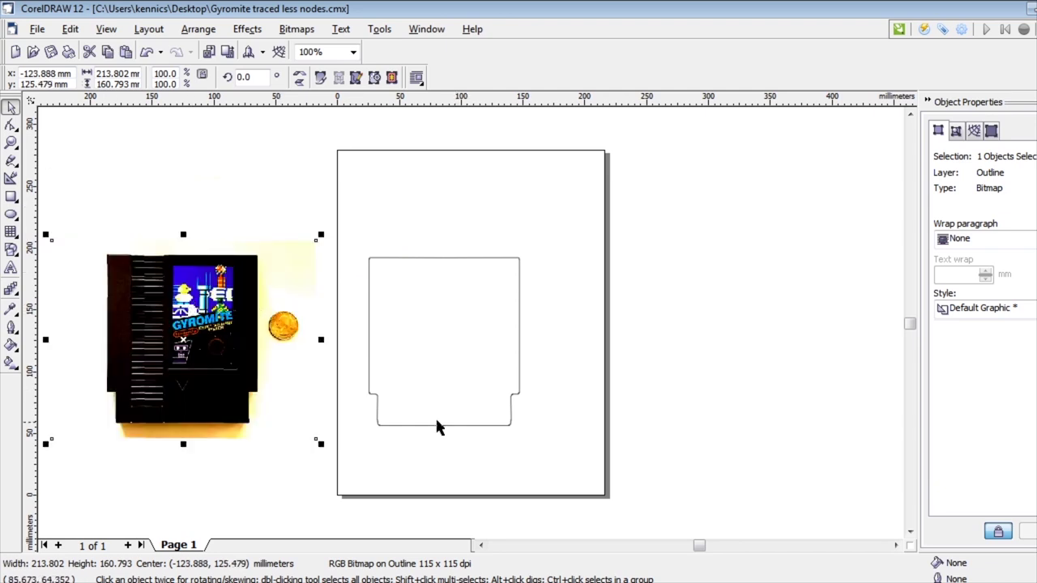
Marquee both outline halves and group them into one 121.587 × 135.877 mm object
left_click(527, 452)
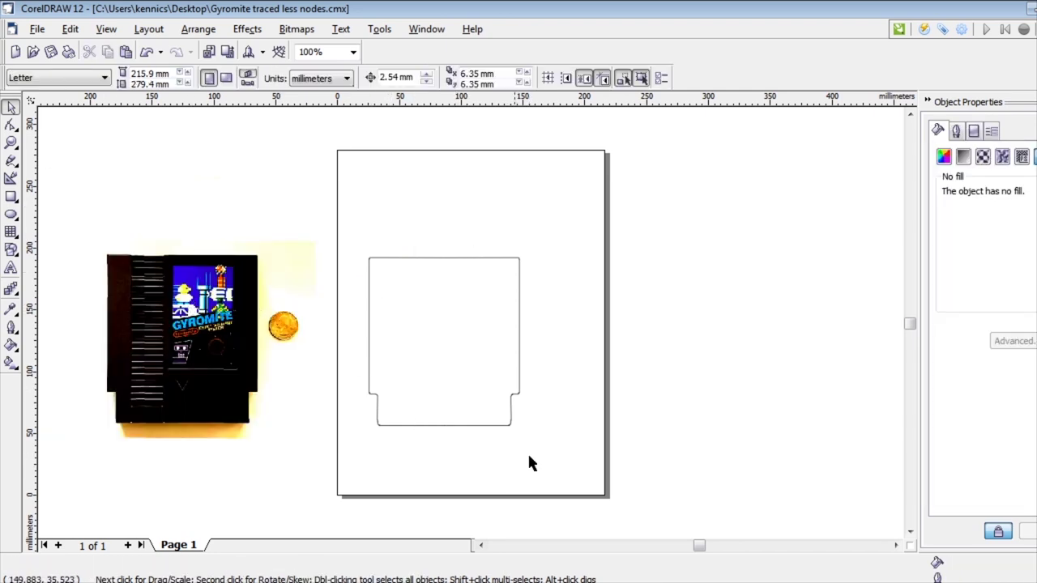
left_click_drag(342, 240, 526, 458)
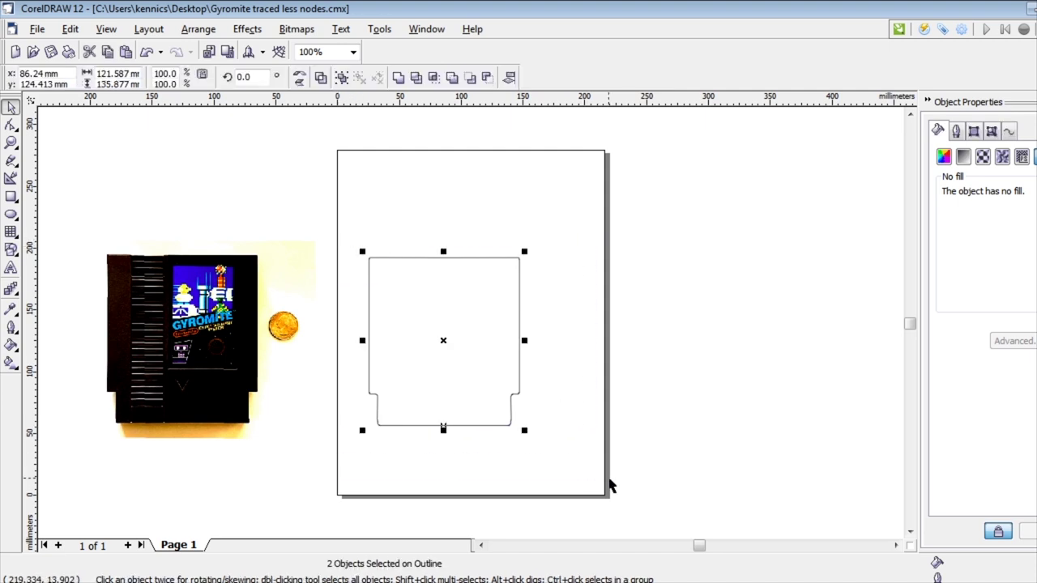
right_click(516, 389)
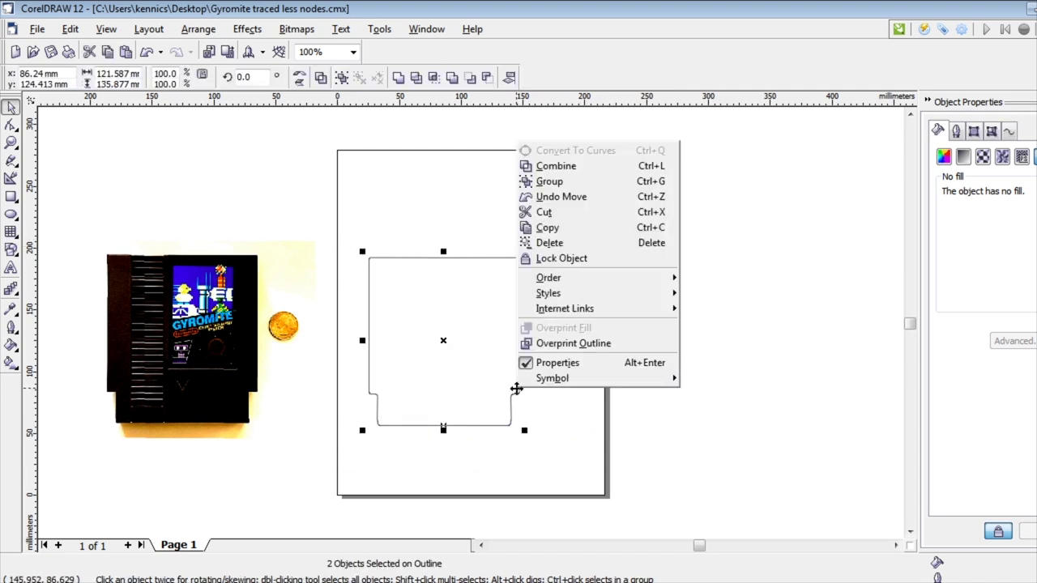
left_click(560, 181)
left_click(554, 209)
left_click(519, 290)
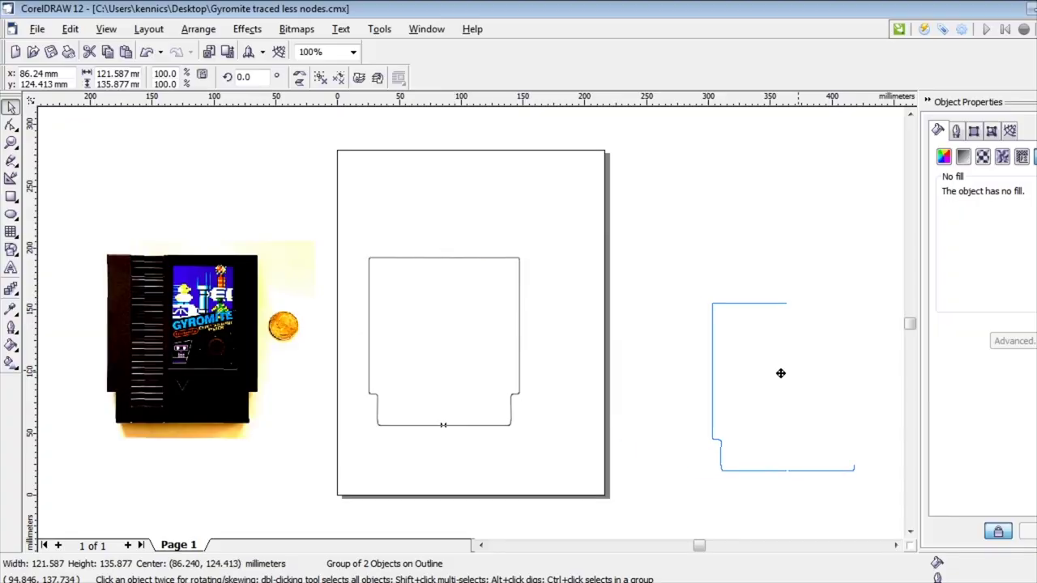
Drag the cartridge photo onto the page and place the outline group at 365.356, 88.377 mm
left_click_drag(780, 373, 782, 374)
left_click_drag(185, 307, 450, 302)
left_click(793, 320)
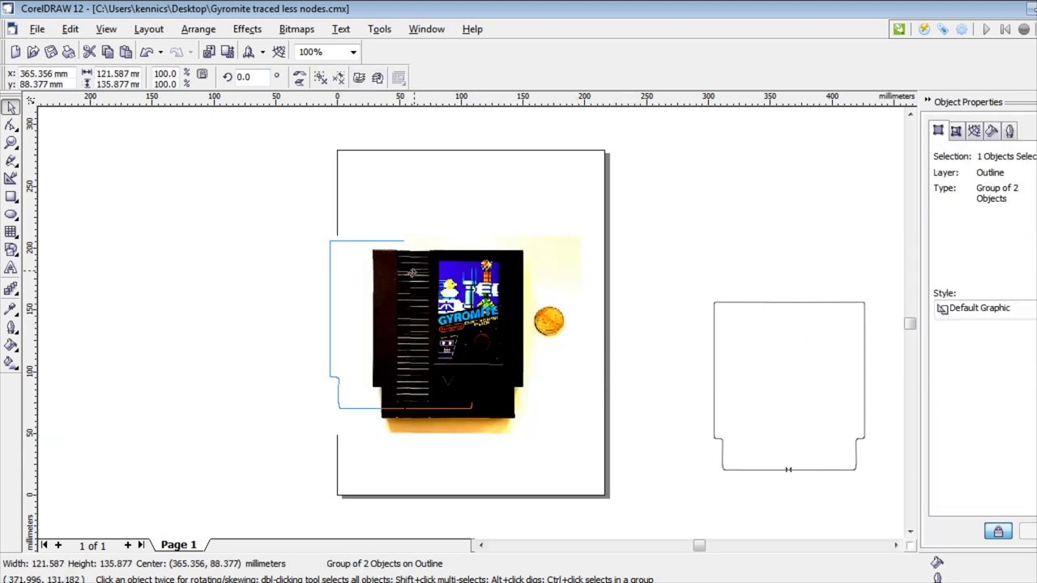